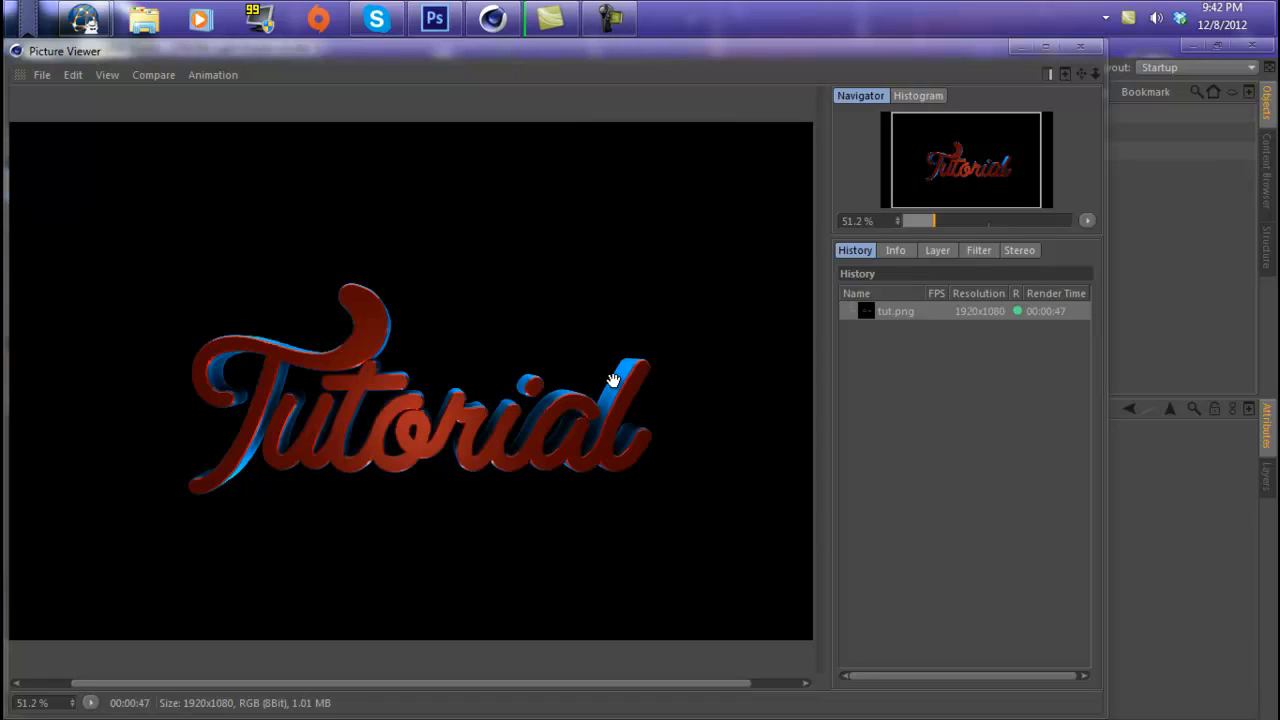
Look over the rendered red and blue Tutorial text, open an image from the desktop in the photo viewer, and close it.
{"action": "left_click_drag", "start_coordinate": [570, 418], "coordinate": [399, 481]}
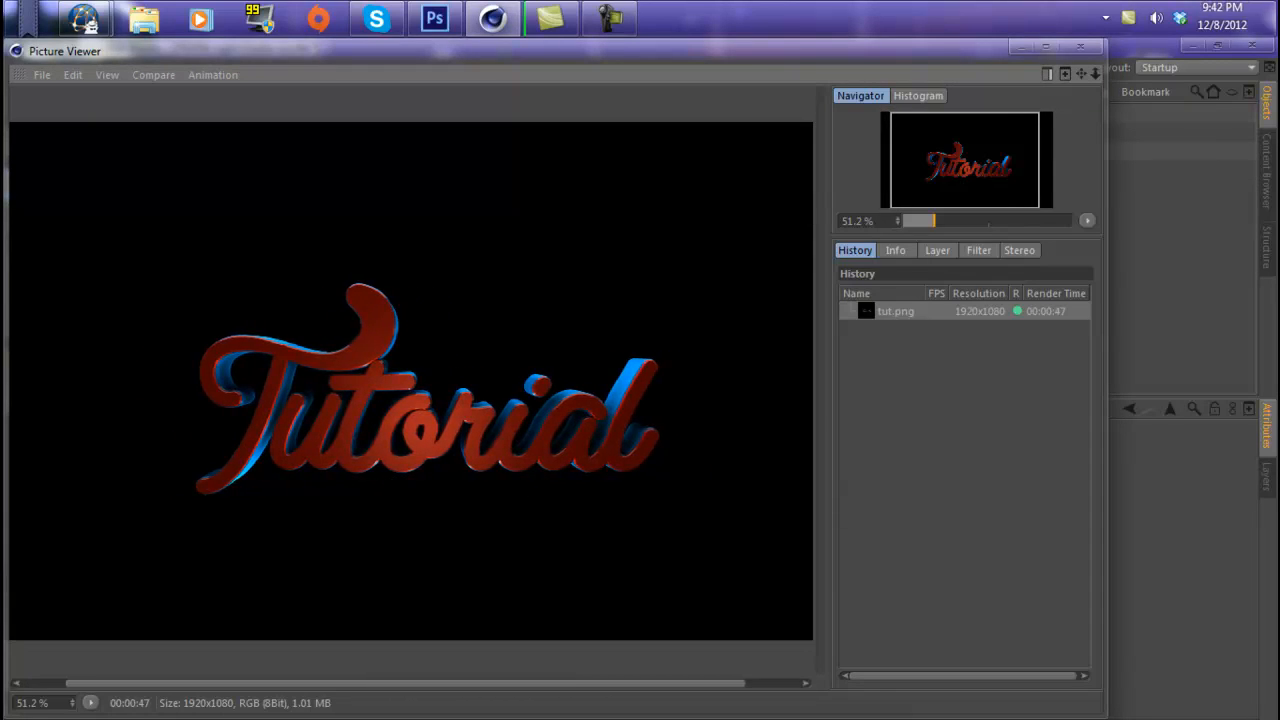
{"action": "left_click", "coordinate": [1270, 20]}
{"action": "double_click", "coordinate": [117, 577]}
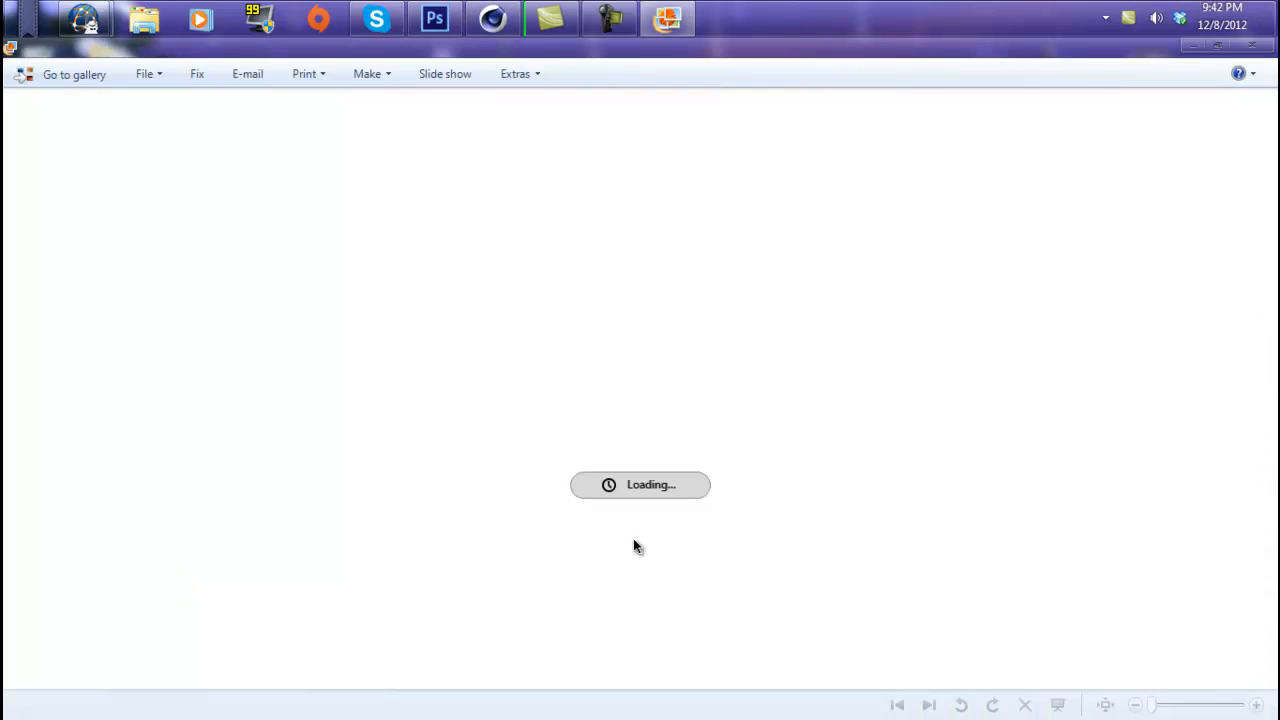
{"action": "left_click", "coordinate": [1251, 46]}
Switch to Photoshop and open RATED Partner Template from Graphics > GFX Packs > Rated 10K Pack > Rated 10k Pack 2 > Templates.
{"action": "left_click", "coordinate": [436, 18]}
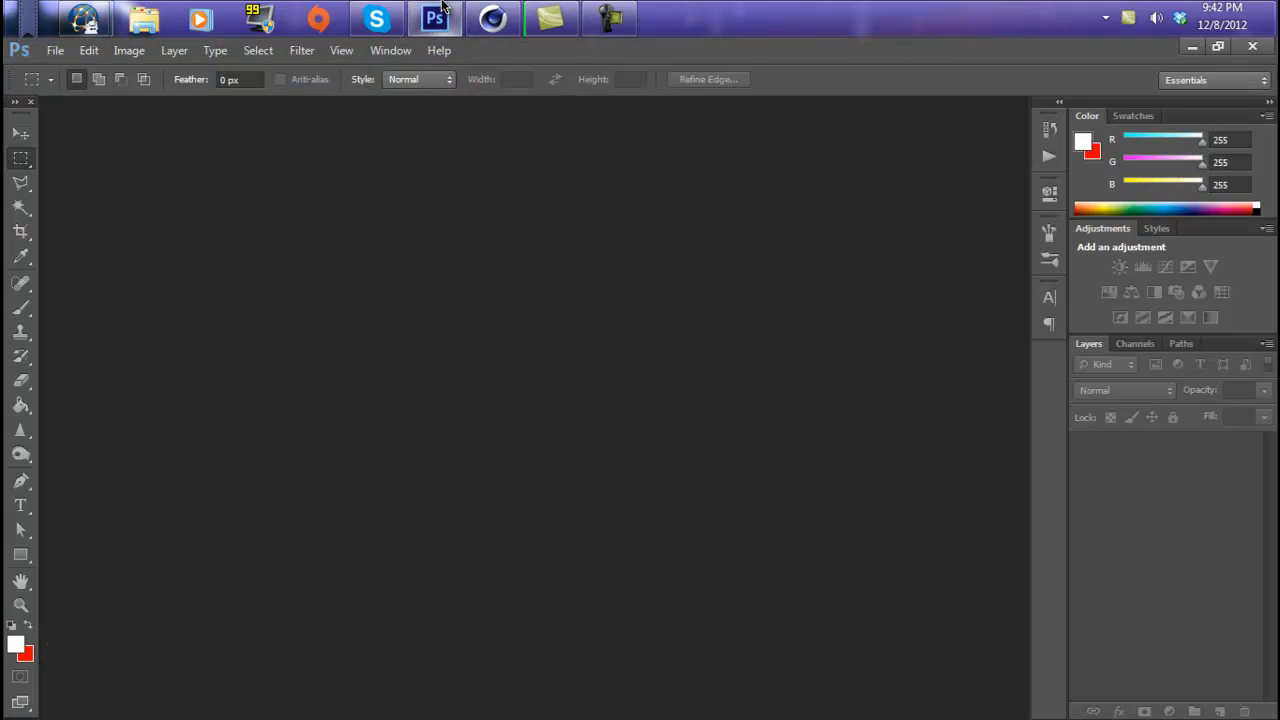
{"action": "left_click", "coordinate": [66, 50]}
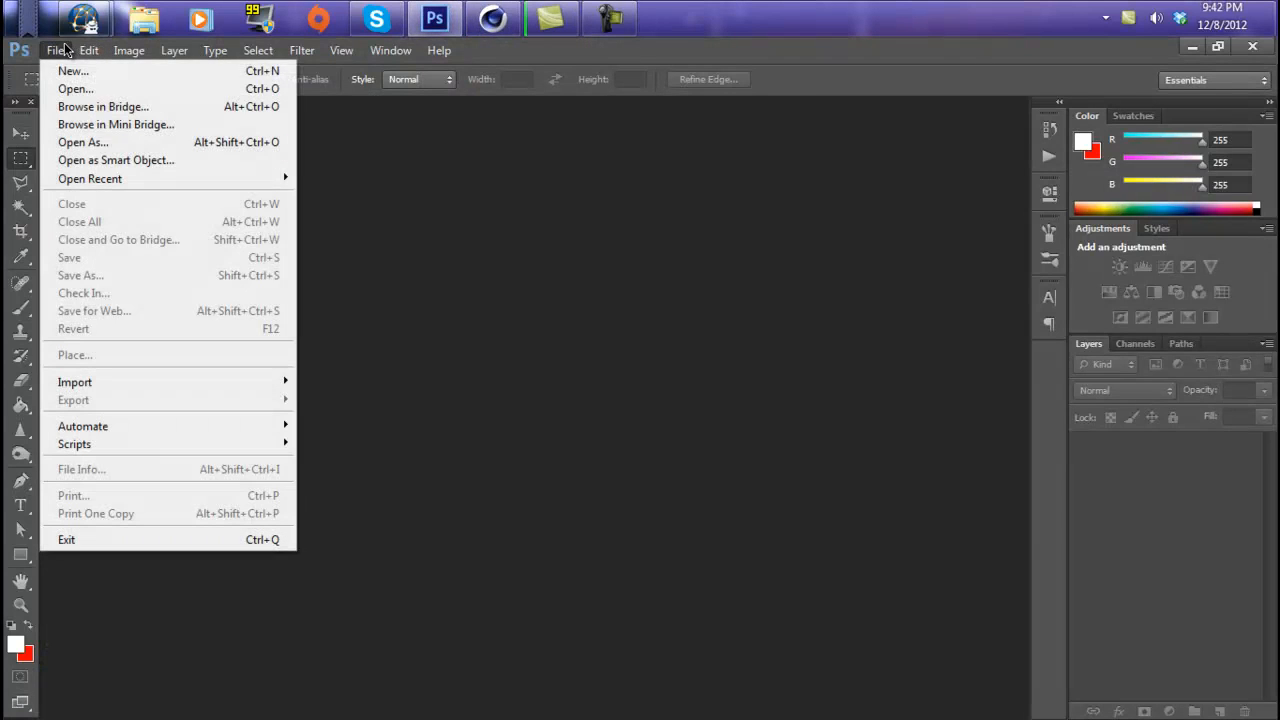
{"action": "left_click", "coordinate": [75, 89]}
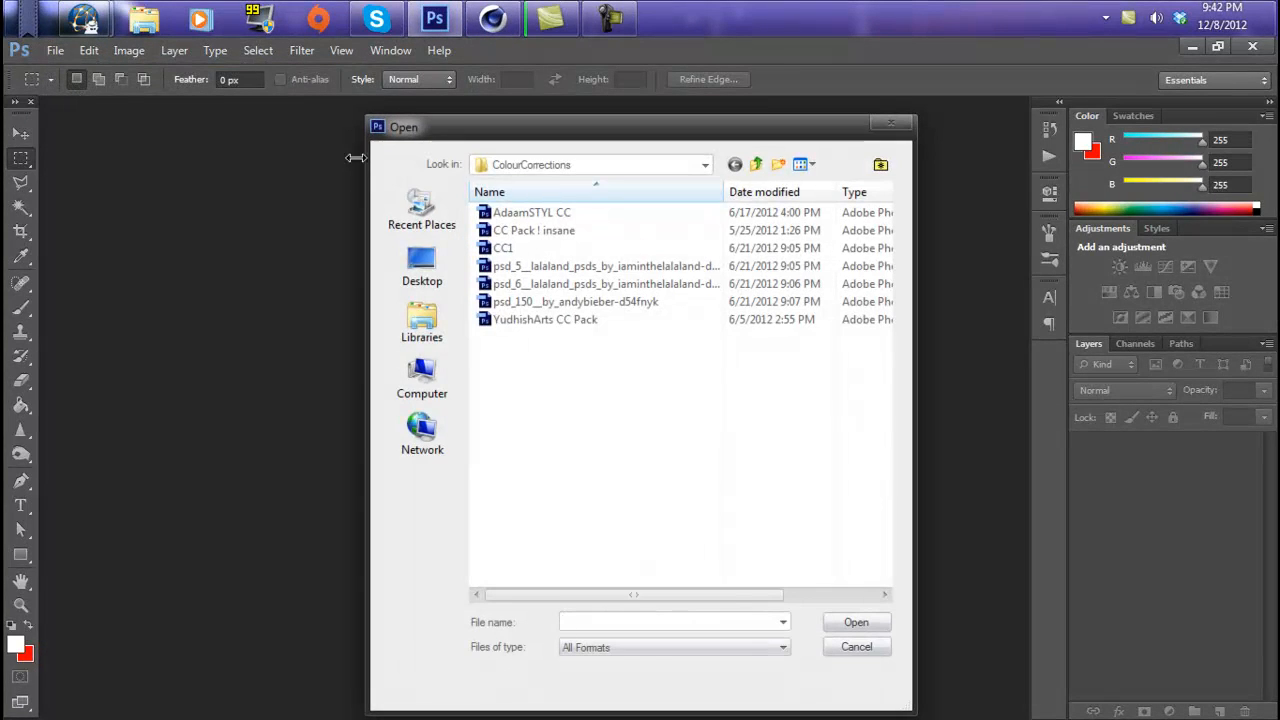
{"action": "left_click", "coordinate": [530, 162]}
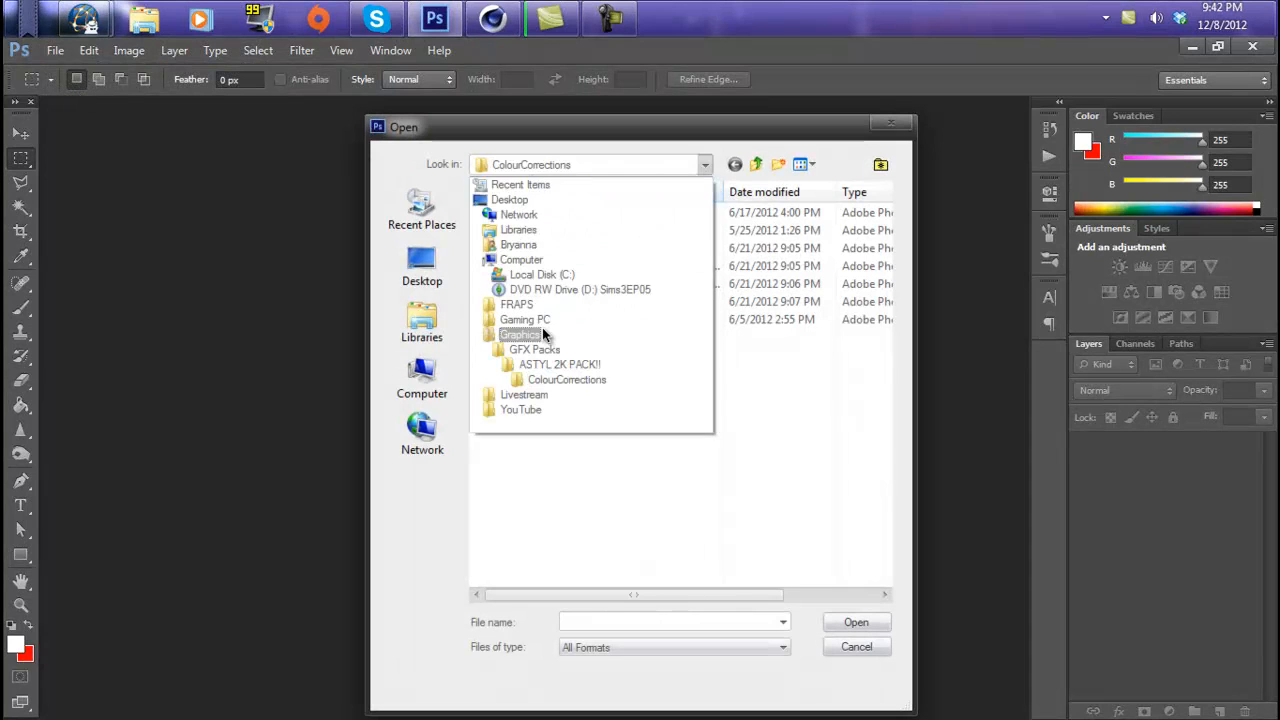
{"action": "left_click", "coordinate": [542, 333]}
{"action": "double_click", "coordinate": [548, 215]}
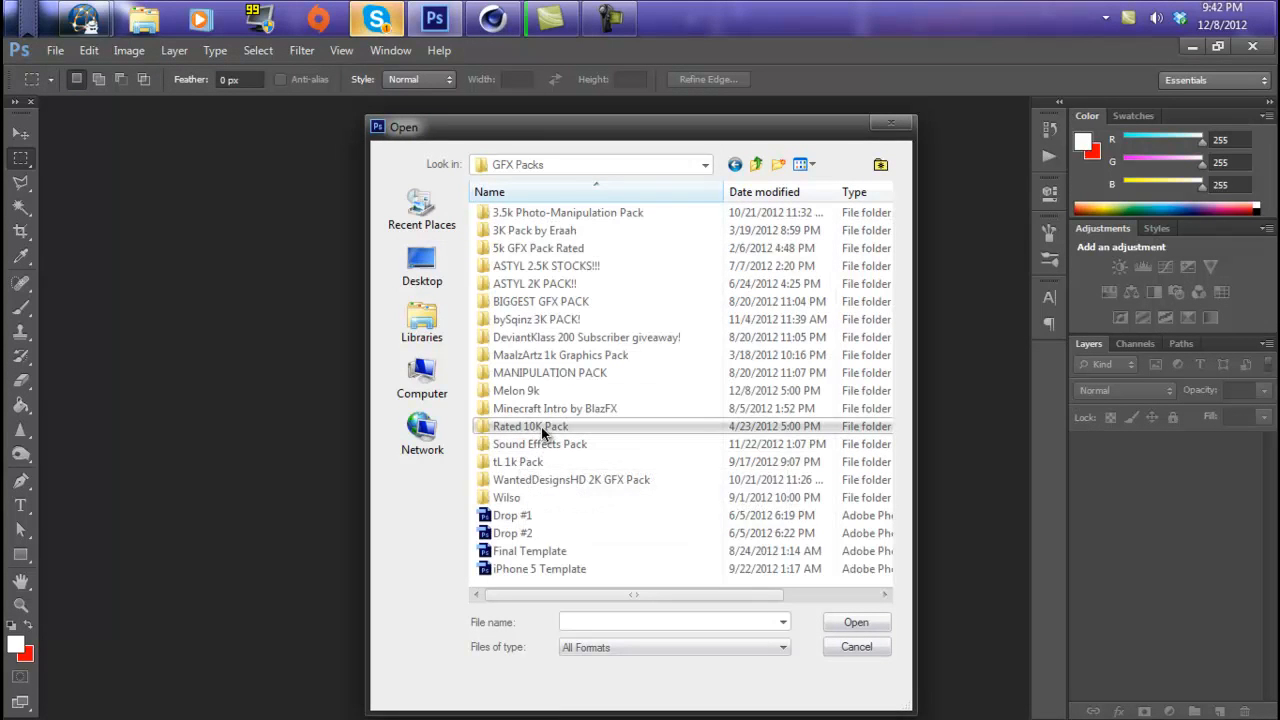
{"action": "double_click", "coordinate": [606, 423]}
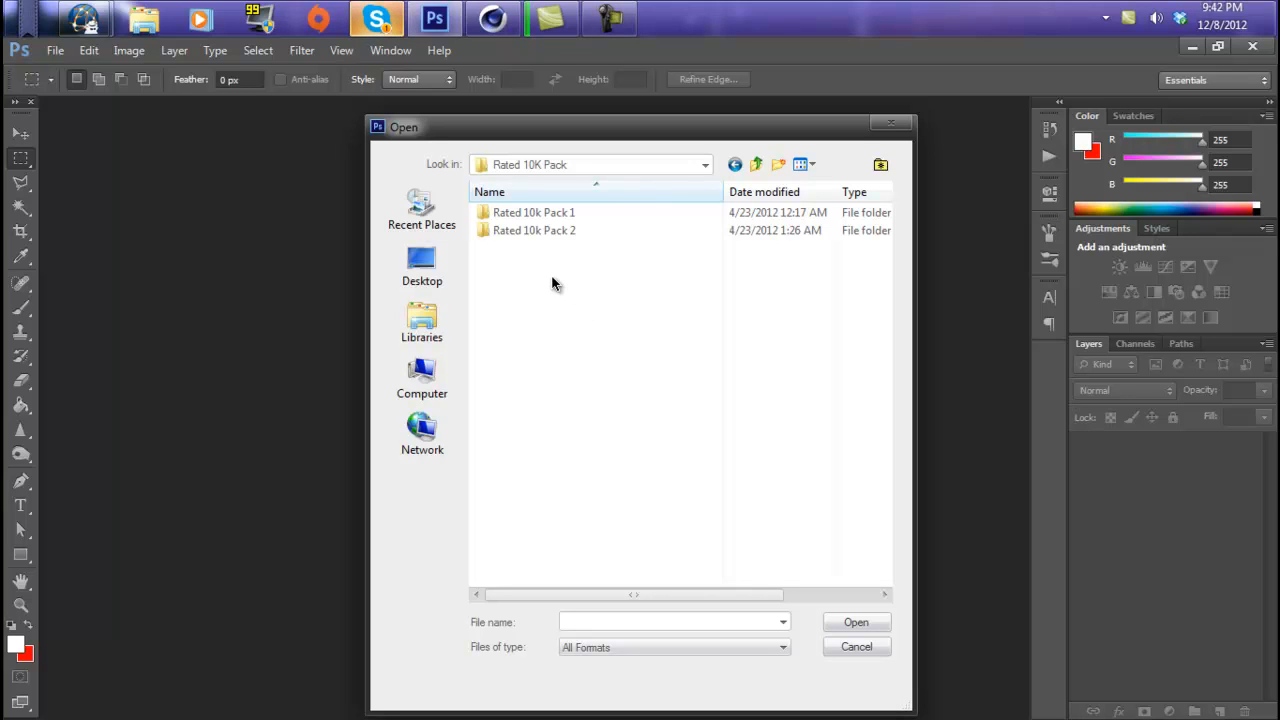
{"action": "double_click", "coordinate": [580, 228]}
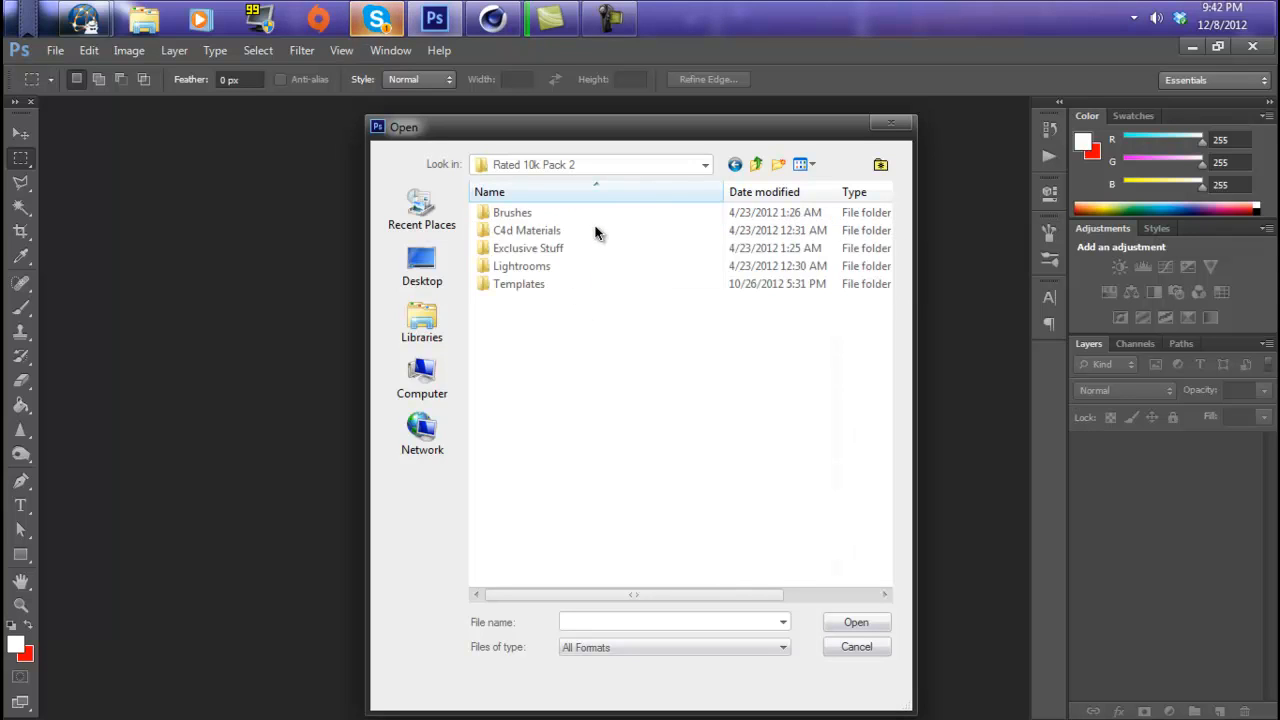
{"action": "double_click", "coordinate": [590, 284]}
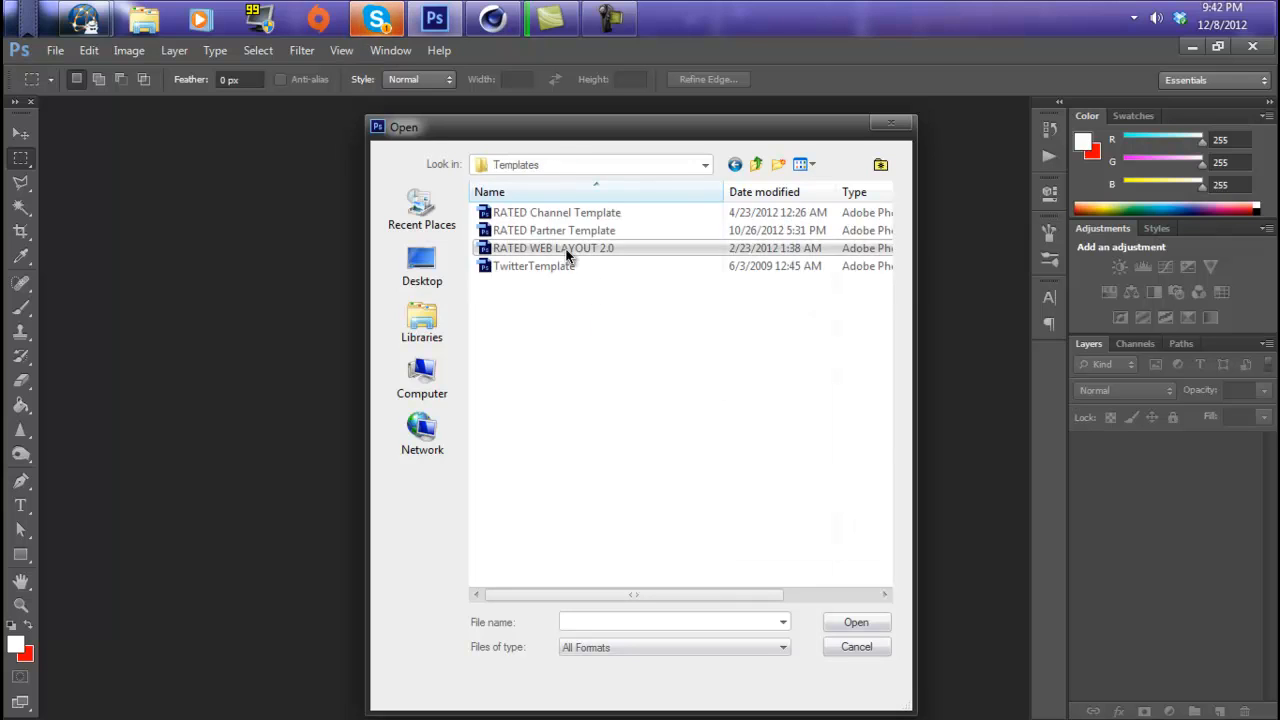
{"action": "double_click", "coordinate": [620, 230]}
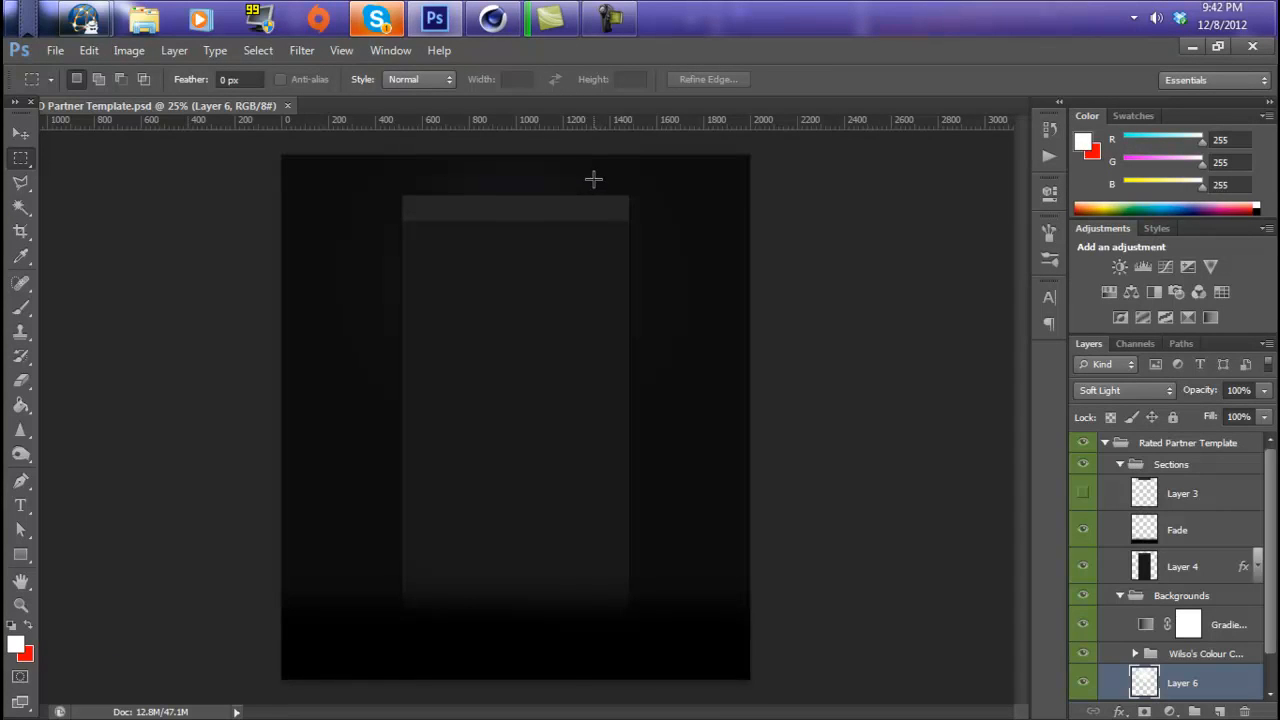
Open the tut PNG image from the Desktop as a second document.
{"action": "left_click", "coordinate": [22, 134]}
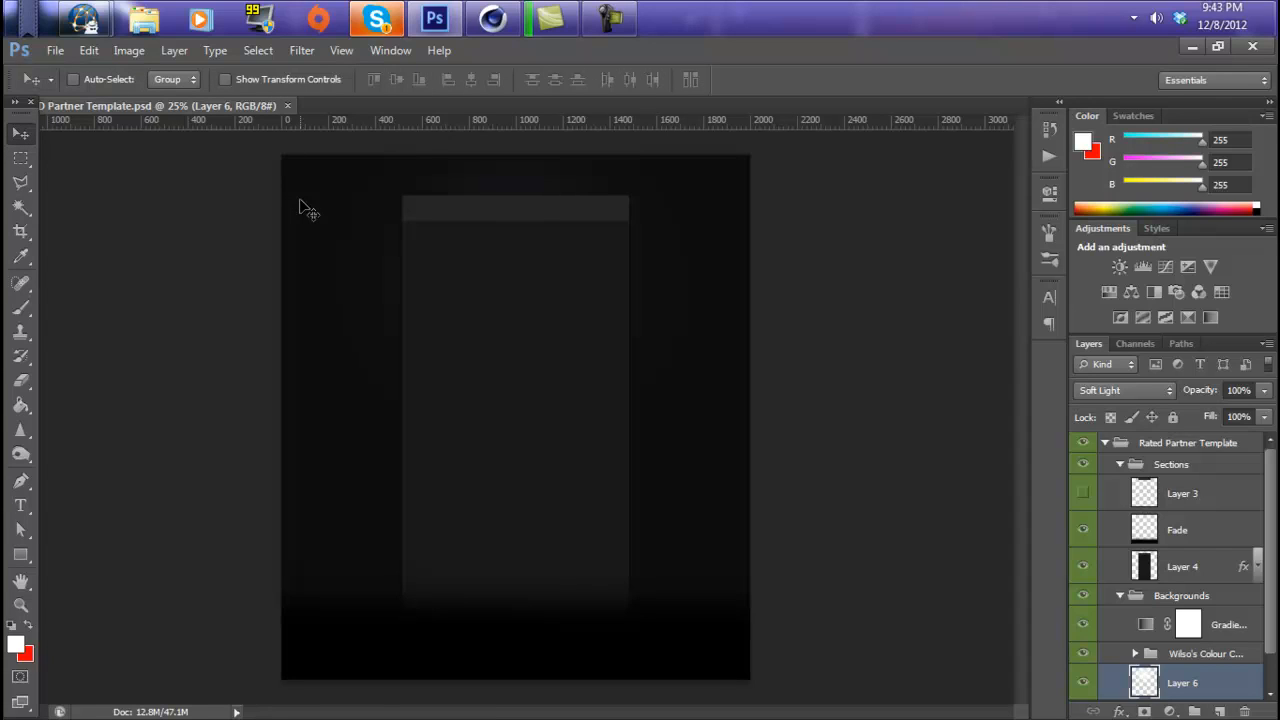
{"action": "scroll", "coordinate": [508, 243], "scroll_direction": "up", "scroll_amount": 3}
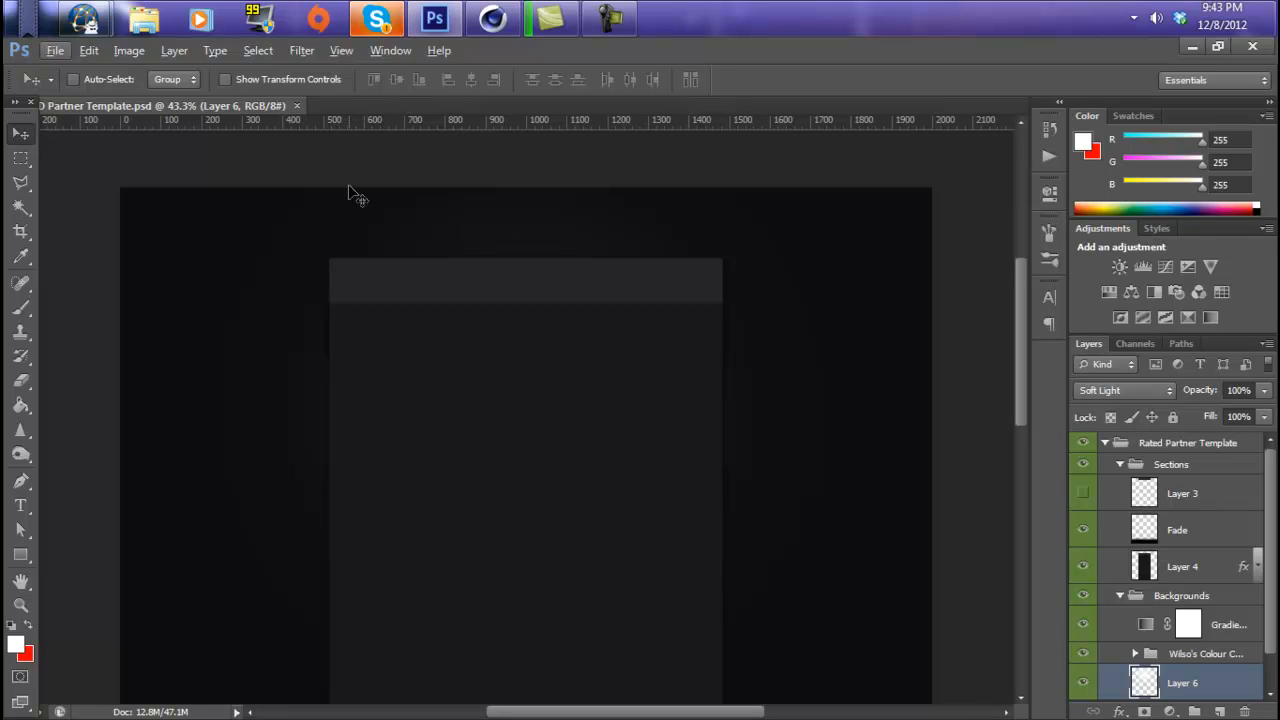
{"action": "left_click", "coordinate": [56, 51]}
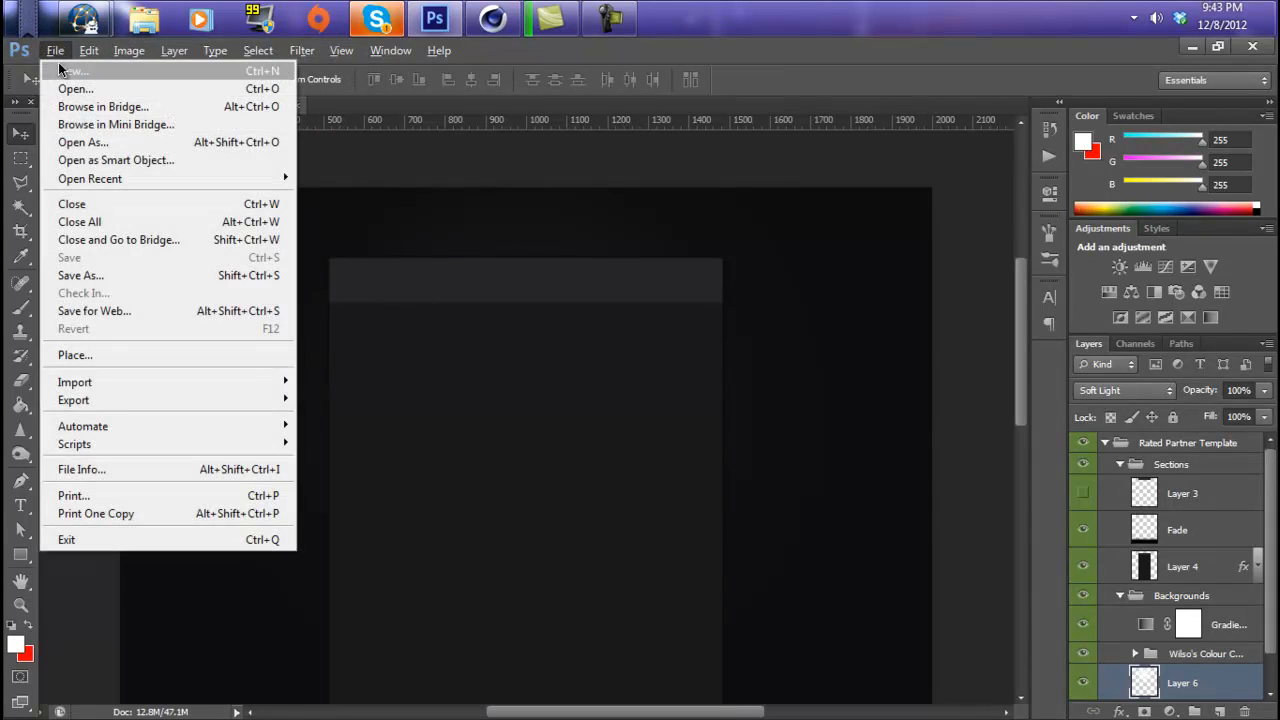
{"action": "left_click", "coordinate": [65, 90]}
{"action": "left_click", "coordinate": [422, 264]}
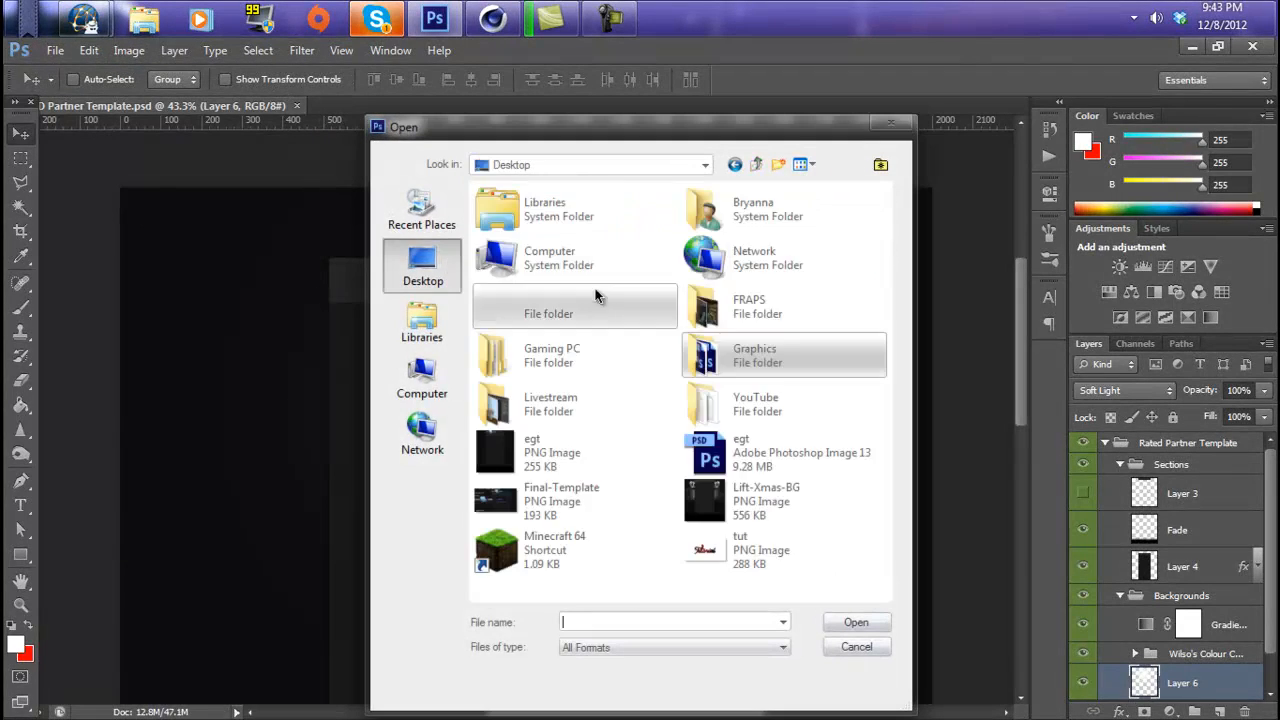
{"action": "left_click", "coordinate": [762, 548]}
{"action": "left_click", "coordinate": [852, 622]}
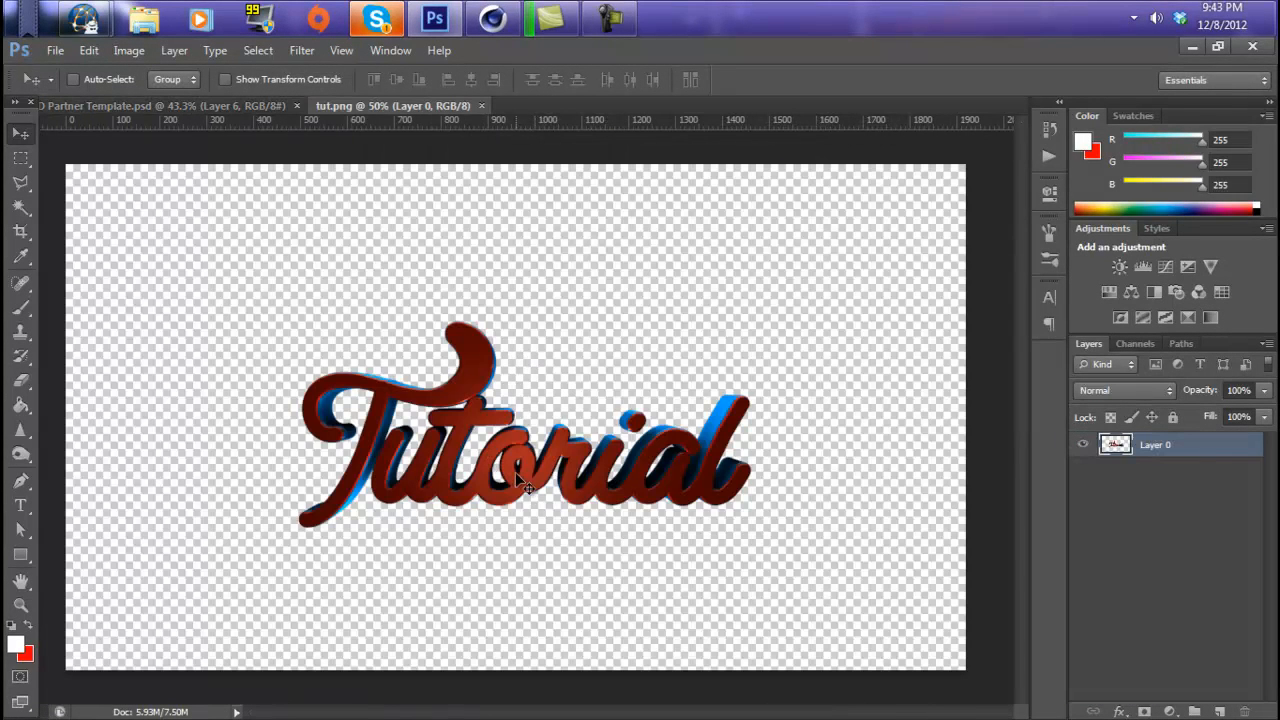
Copy the Tutorial text from tut.png into the partner template document with the Move tool.
{"action": "left_click_drag", "start_coordinate": [518, 480], "coordinate": [523, 400]}
{"action": "scroll", "coordinate": [491, 391], "scroll_direction": "up", "scroll_amount": 3}
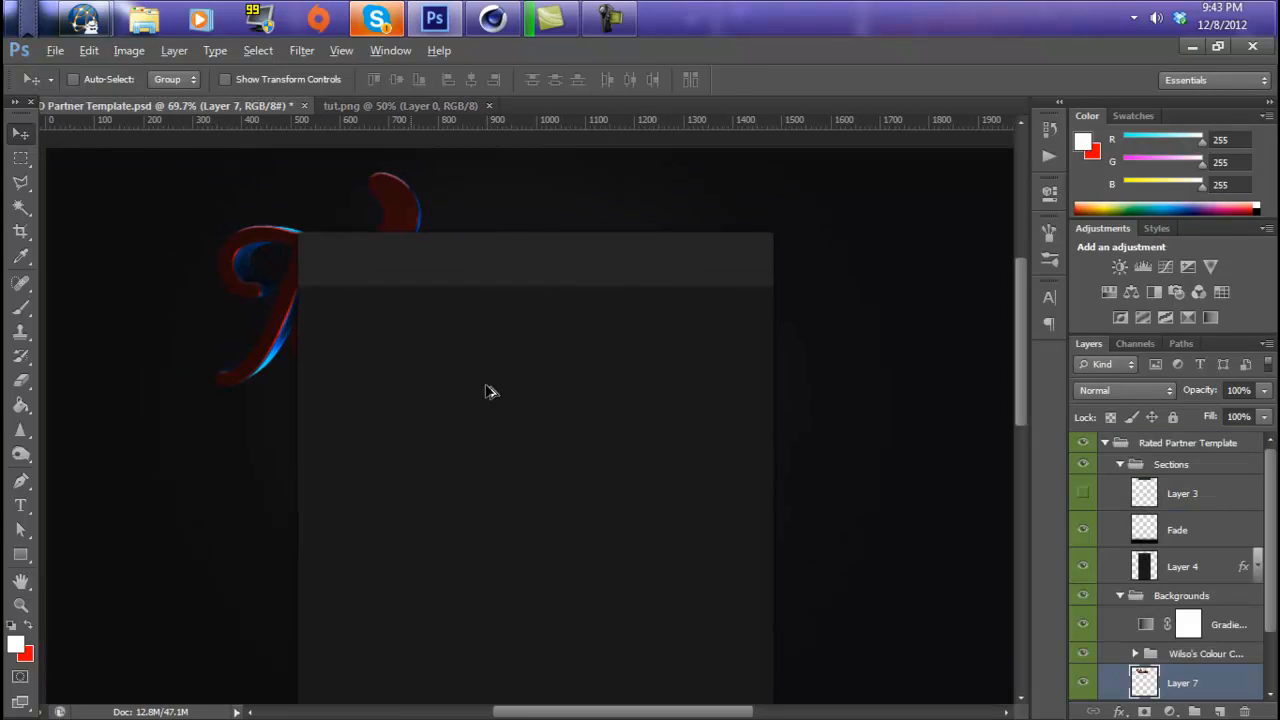
{"action": "scroll", "coordinate": [546, 391], "scroll_direction": "up", "scroll_amount": 3}
{"action": "scroll", "coordinate": [1203, 530], "scroll_direction": "down", "scroll_amount": 3}
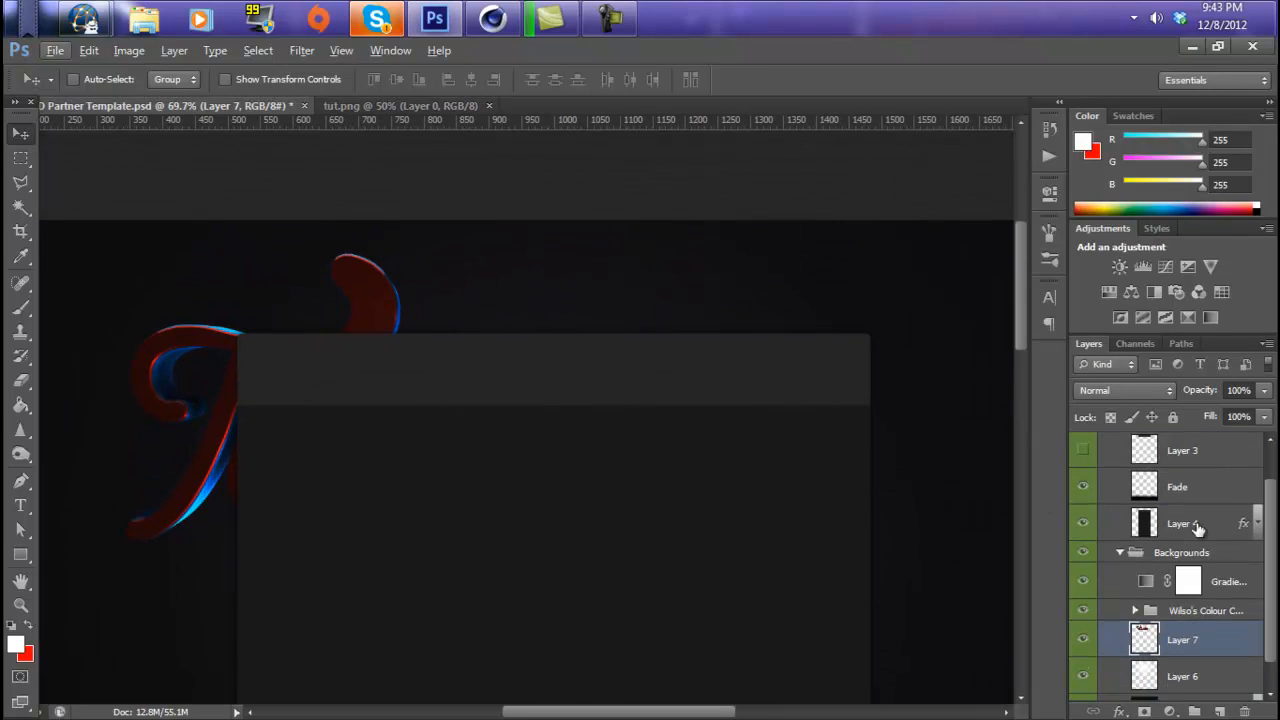
Select the Tutorial text layer and move it to roughly the middle of the strip above the dark panel.
{"action": "mouse_move", "coordinate": [1157, 612]}
{"action": "left_mouse_down"}
{"action": "mouse_move", "coordinate": [1172, 612]}
{"action": "mouse_move", "coordinate": [1177, 518]}
{"action": "mouse_move", "coordinate": [1177, 612]}
{"action": "left_mouse_up"}
{"action": "left_click", "coordinate": [1190, 587]}
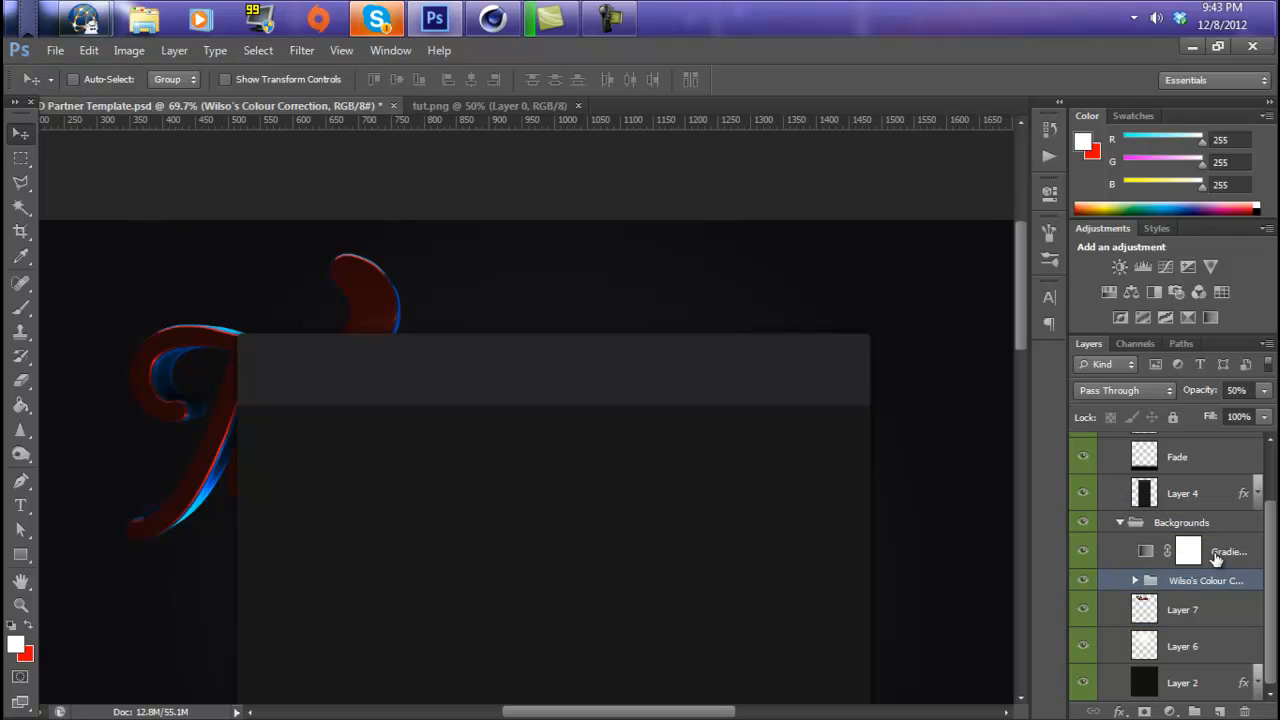
{"action": "left_click", "coordinate": [1238, 550], "text": "shift"}
{"action": "left_click", "coordinate": [1228, 587]}
{"action": "left_click", "coordinate": [1145, 607]}
{"action": "left_click_drag", "start_coordinate": [426, 402], "coordinate": [540, 291]}
Hide the gradient adjustment layer and the Wilso's Colour Correction group above the Tutorial text.
{"action": "left_click", "coordinate": [1083, 580]}
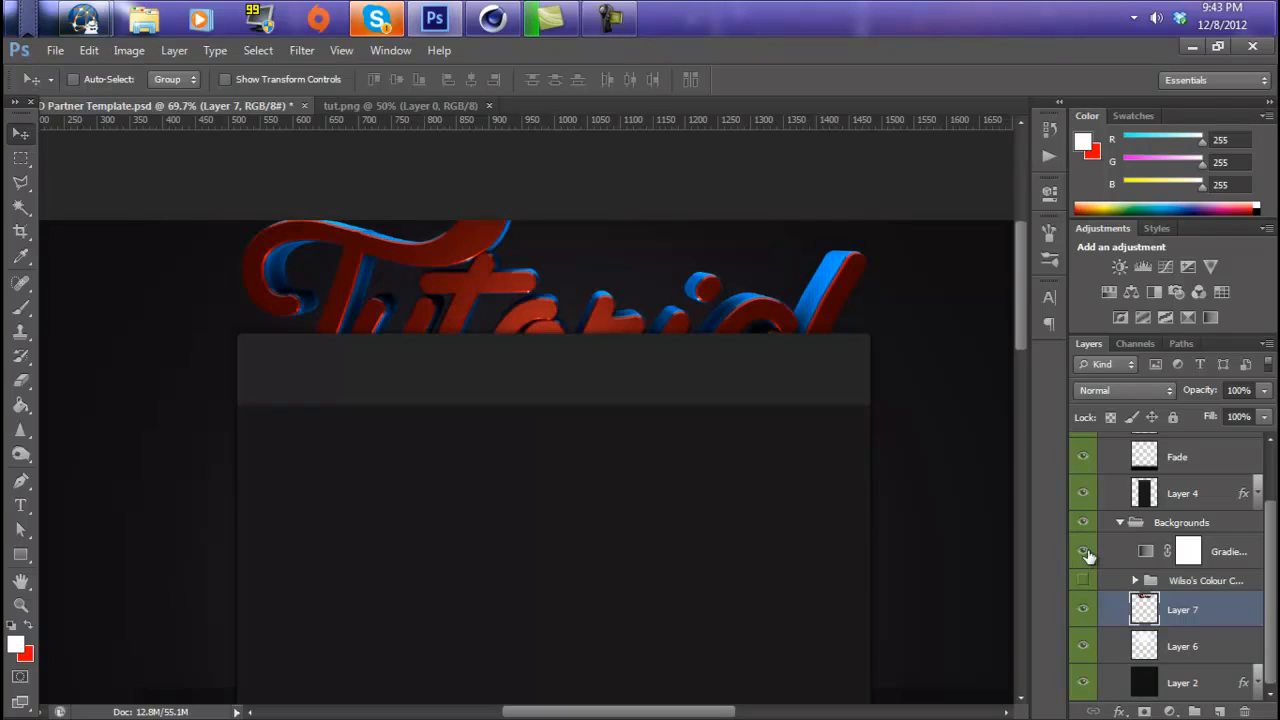
{"action": "left_click", "coordinate": [1083, 551]}
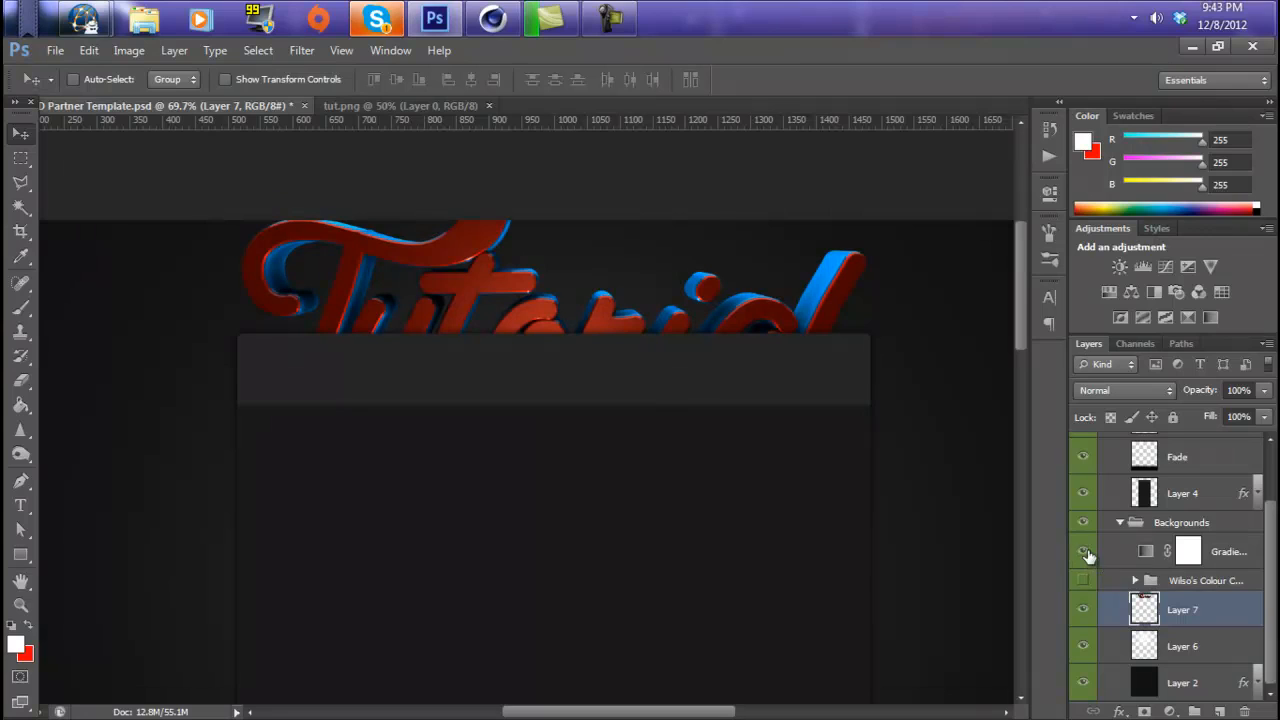
{"action": "left_click", "coordinate": [1083, 580]}
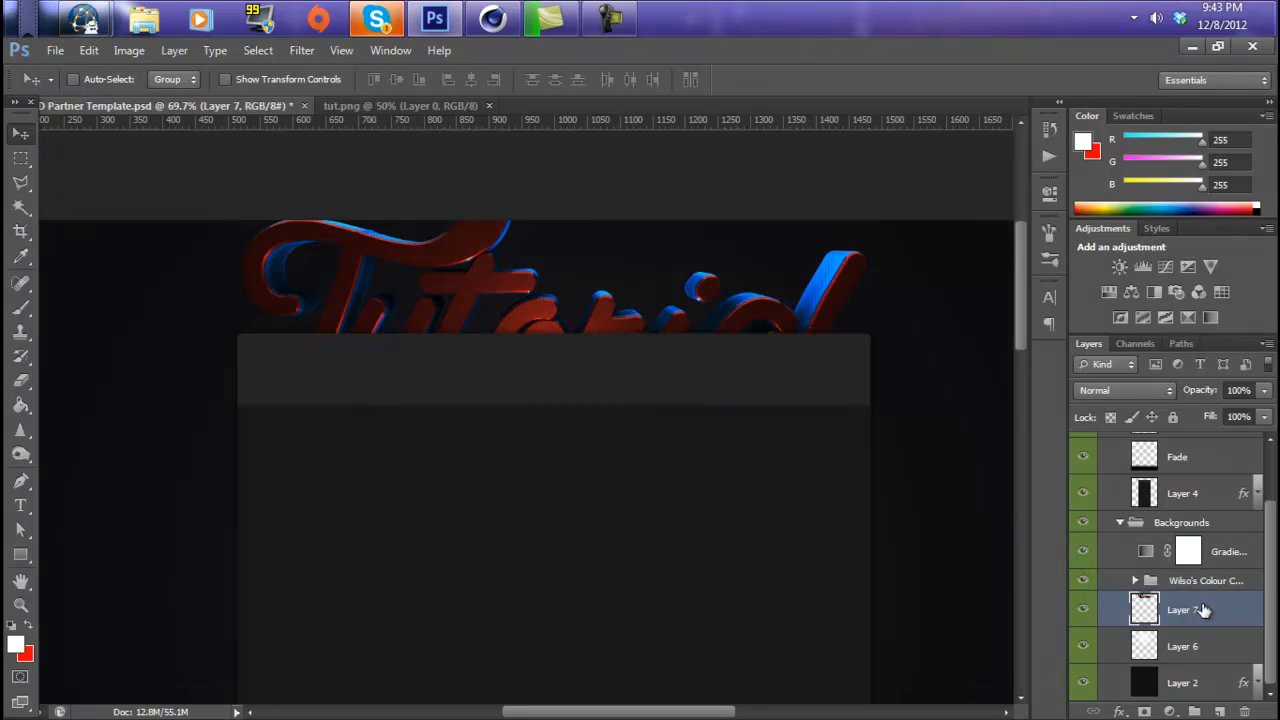
{"action": "left_click_drag", "start_coordinate": [1081, 580], "coordinate": [1079, 557]}
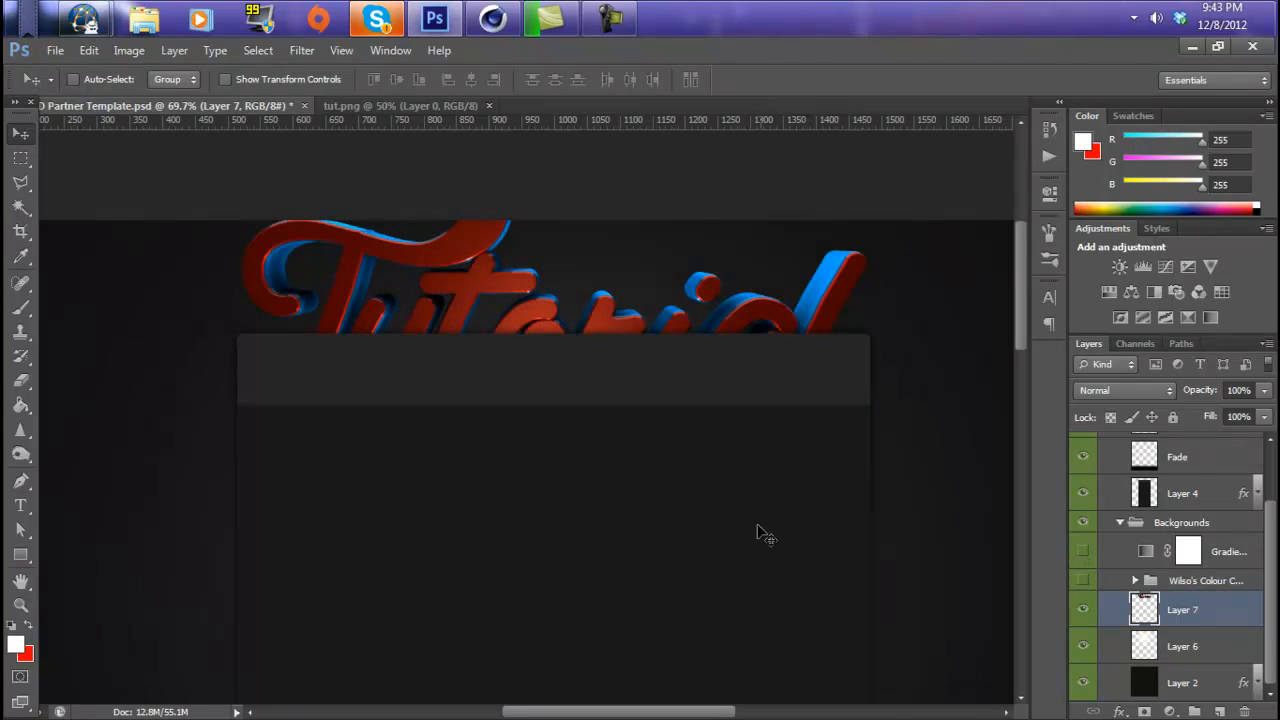
Scale the Tutorial text proportionally to less than half its size and move it up about 20 px to fit above the panel.
{"action": "key", "text": "ctrl+t"}
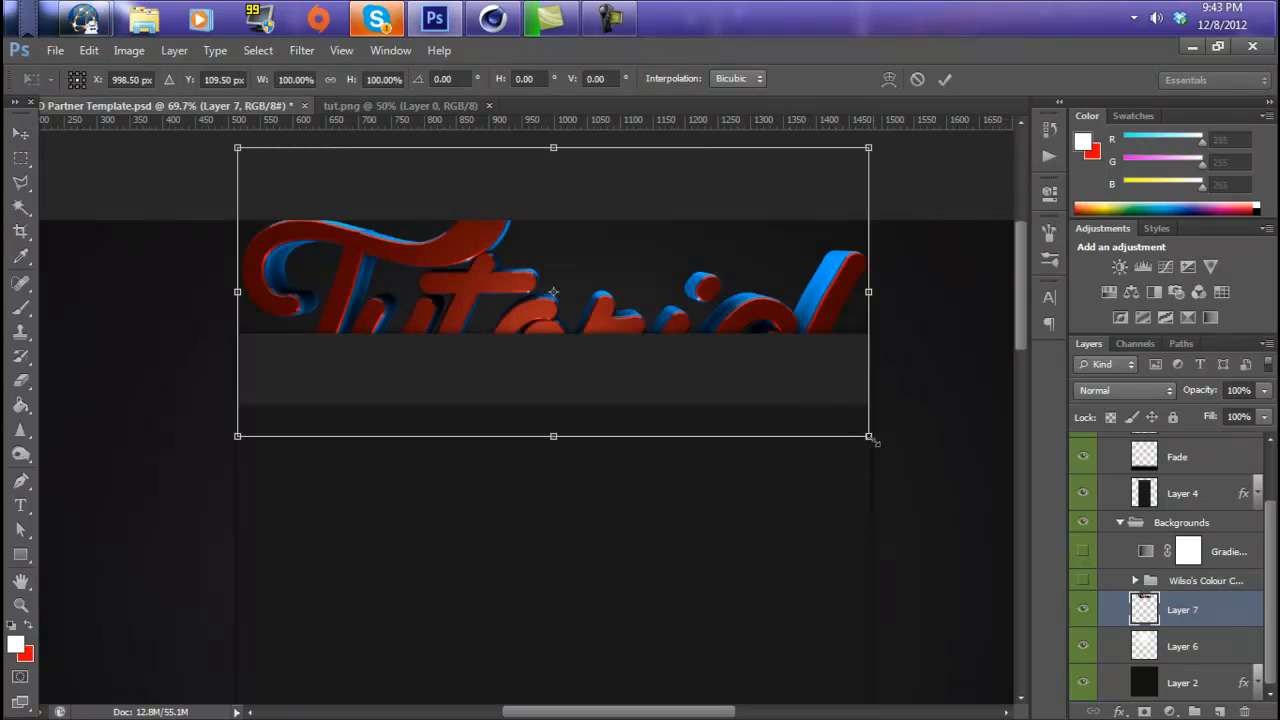
{"action": "left_click_drag", "start_coordinate": [872, 440], "coordinate": [714, 315]}
{"action": "key", "text": "shift+Up"}
{"action": "key", "text": "shift+Up"}
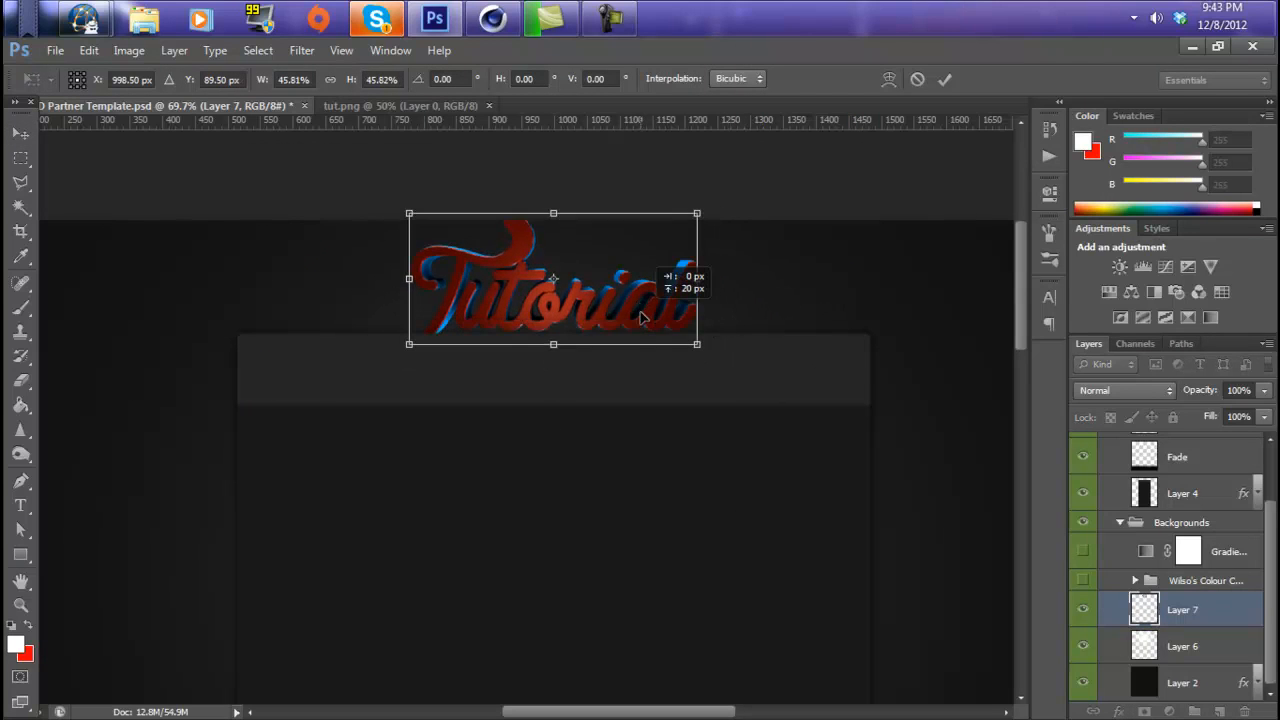
{"action": "left_click_drag", "start_coordinate": [697, 211], "coordinate": [678, 223]}
{"action": "key", "text": "Return"}
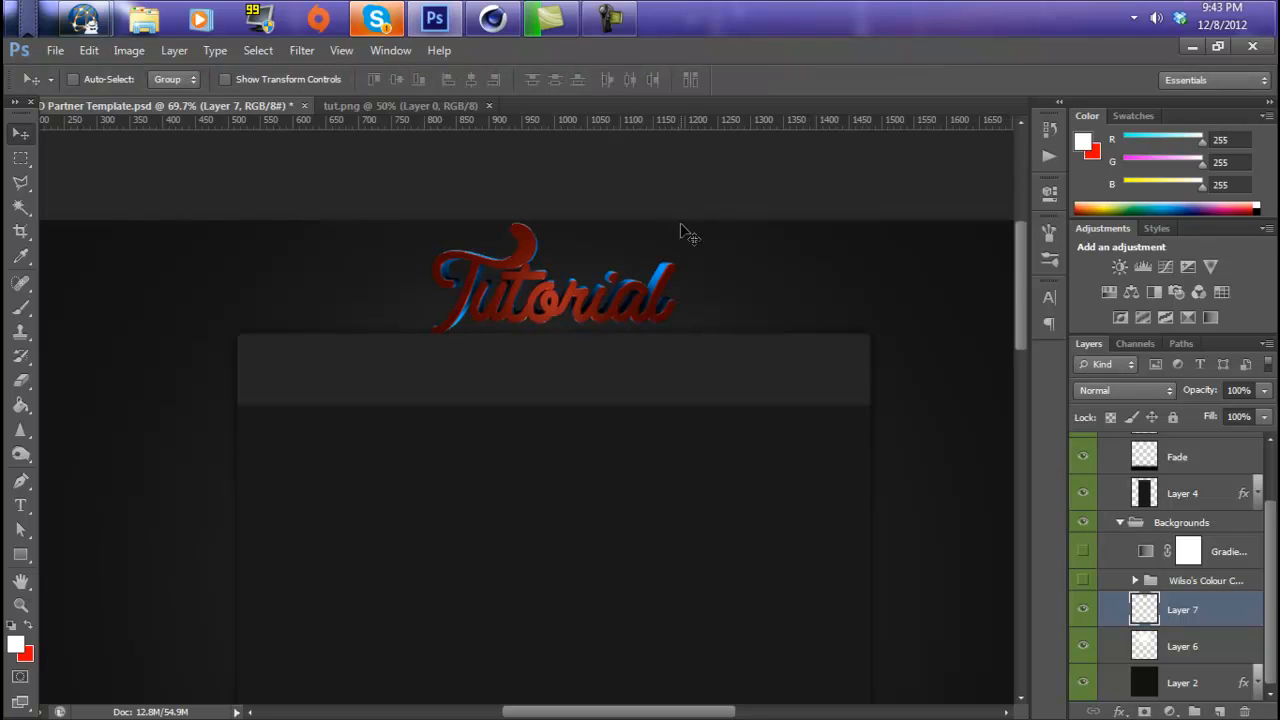
Nudge the Tutorial text slightly, align it to the horizontal centre of the whole canvas, and remove the selection.
{"action": "scroll", "coordinate": [575, 272], "scroll_direction": "up", "scroll_amount": 3}
{"action": "key", "text": "alt"}
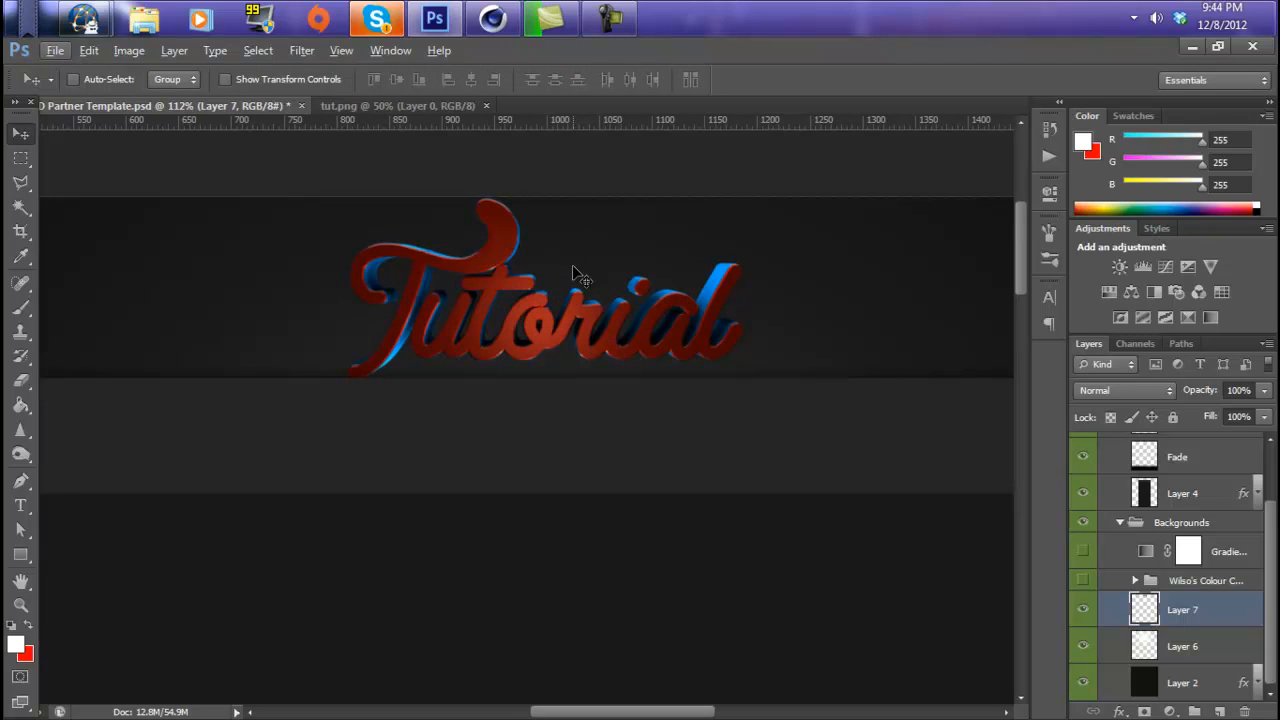
{"action": "scroll", "coordinate": [575, 272], "scroll_direction": "down", "scroll_amount": 1}
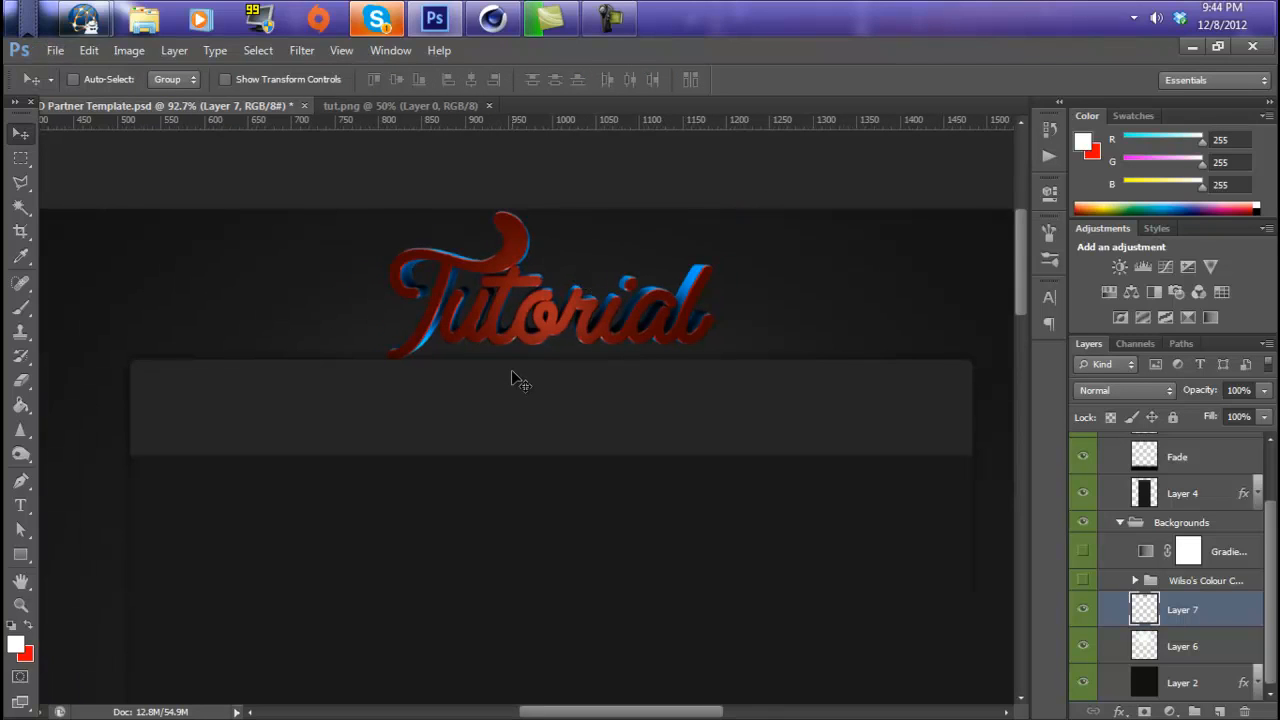
{"action": "mouse_move", "coordinate": [568, 300]}
{"action": "left_mouse_down"}
{"action": "mouse_move", "coordinate": [566, 314]}
{"action": "mouse_move", "coordinate": [565, 299]}
{"action": "left_mouse_up"}
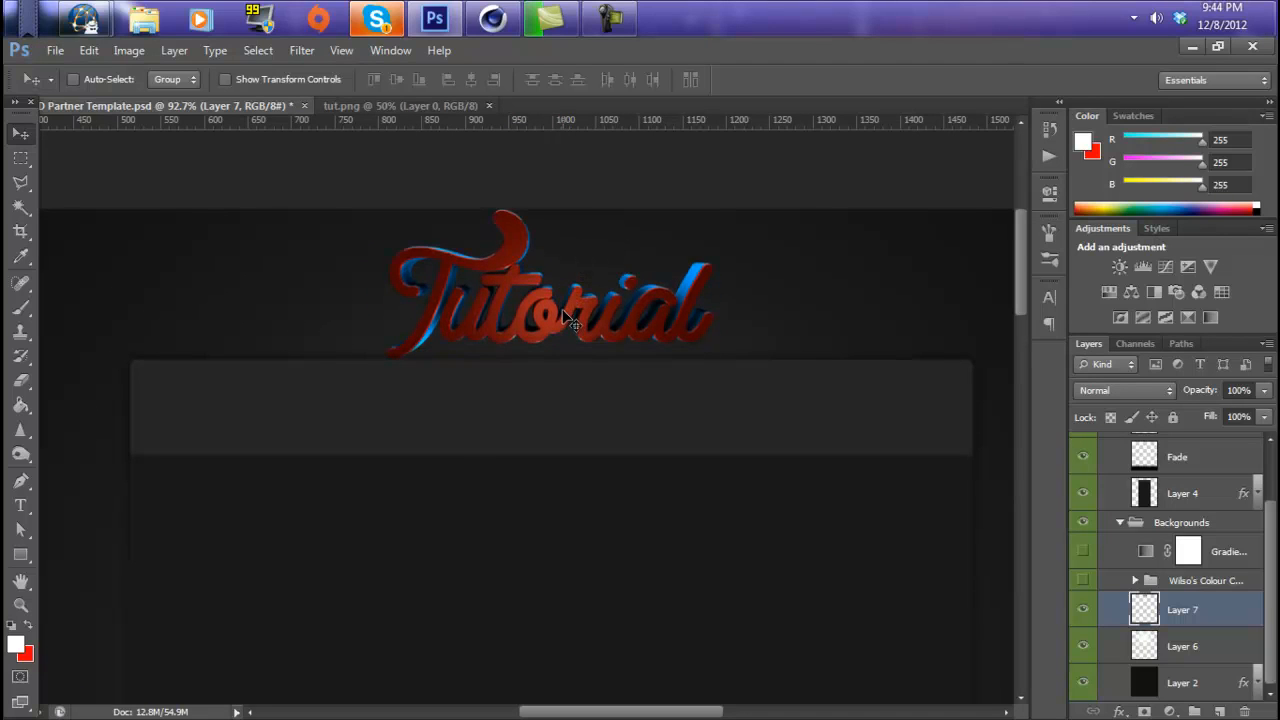
{"action": "key", "text": "ctrl+a"}
{"action": "left_click", "coordinate": [472, 81]}
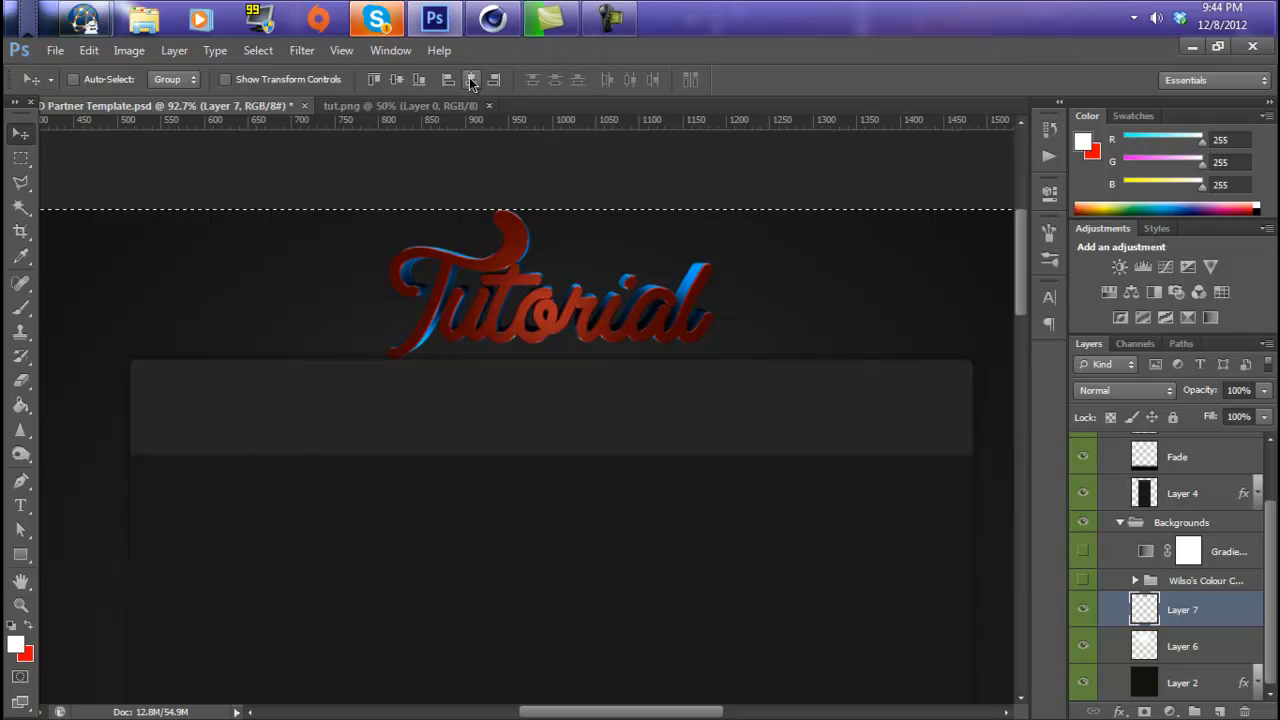
{"action": "left_click", "coordinate": [474, 82]}
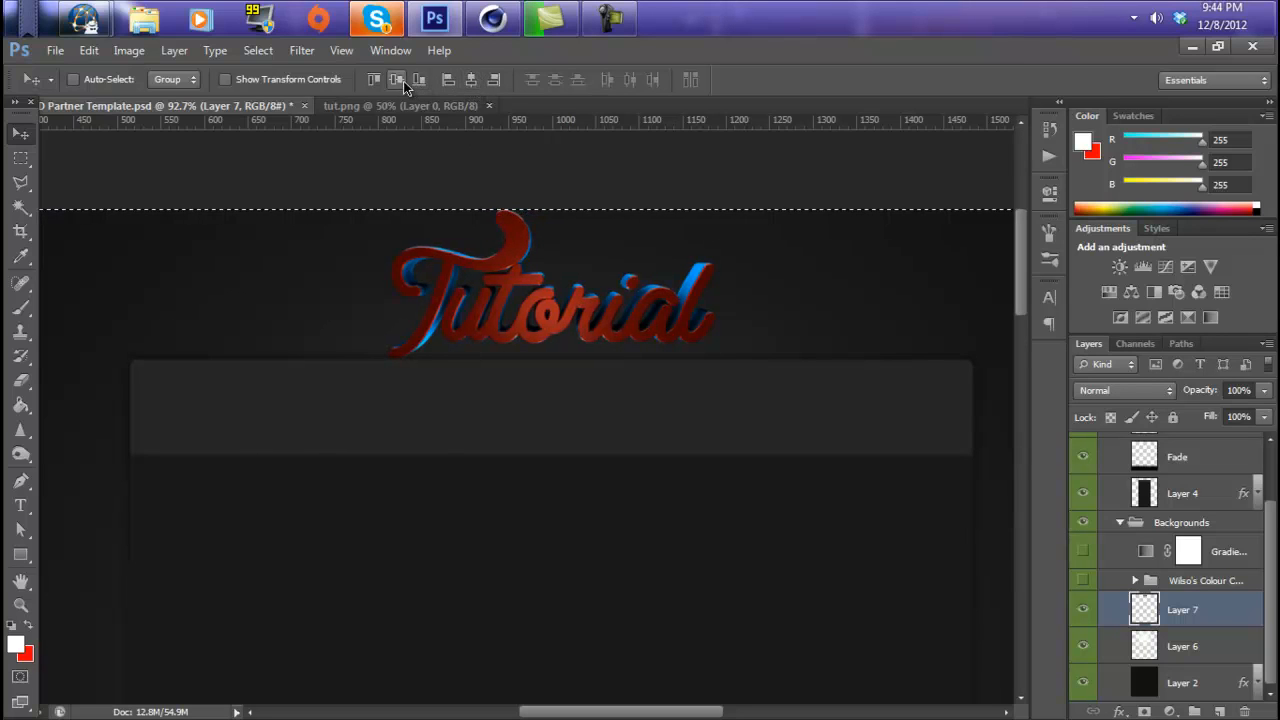
{"action": "left_click", "coordinate": [21, 158]}
{"action": "key", "text": "ctrl+d"}
{"action": "left_click", "coordinate": [18, 133]}
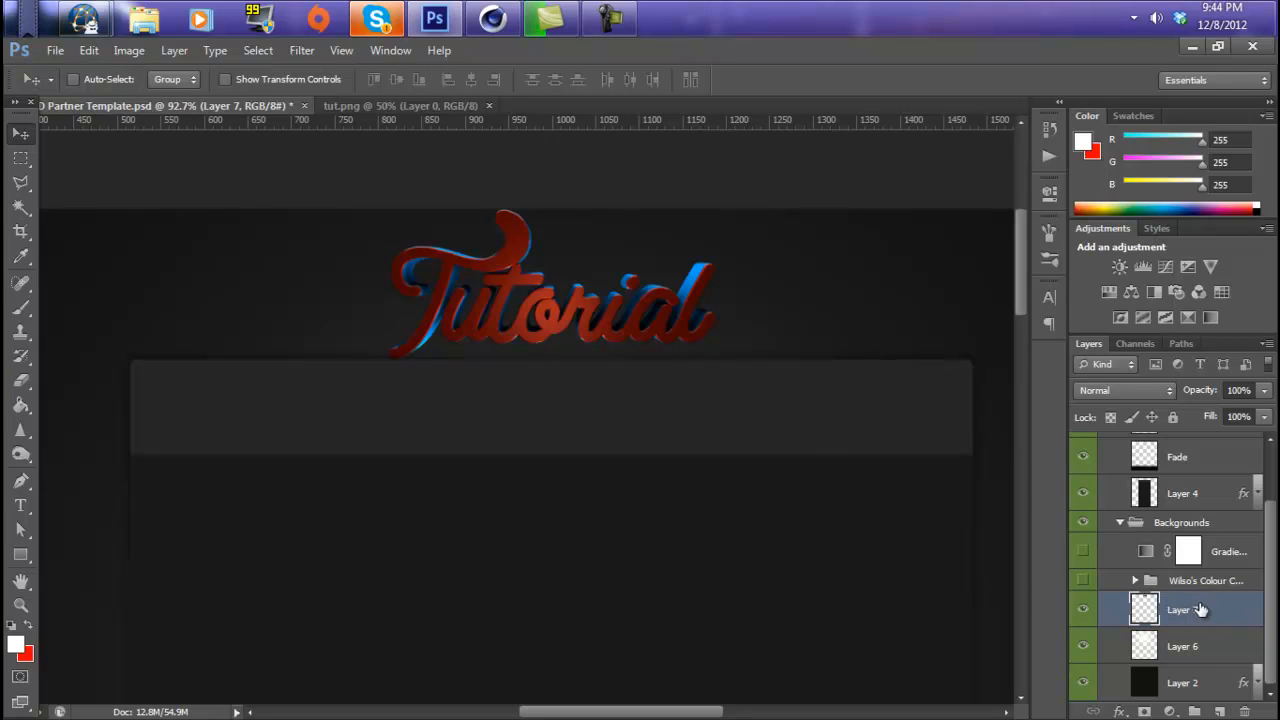
Duplicate the Tutorial text layer and select the original layer beneath the copy.
{"action": "left_click_drag", "start_coordinate": [1220, 614], "coordinate": [1222, 712]}
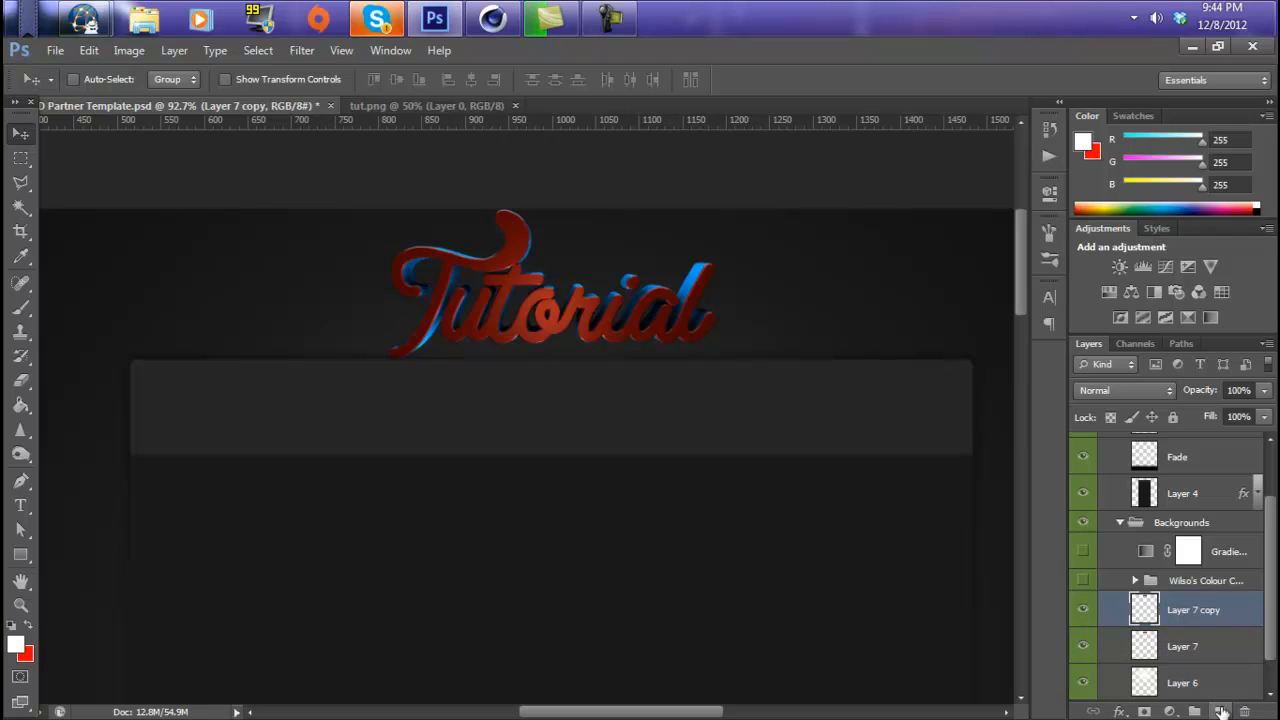
{"action": "right_click", "coordinate": [1220, 651]}
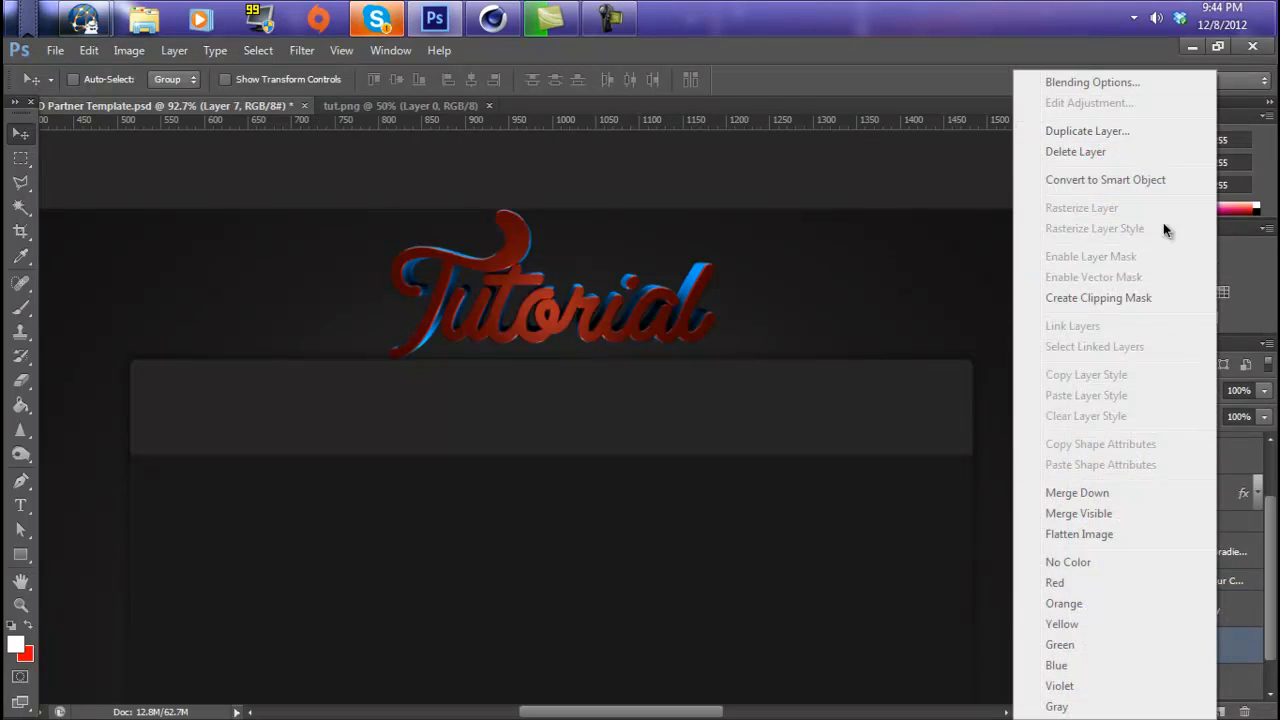
{"action": "left_click", "coordinate": [1249, 600]}
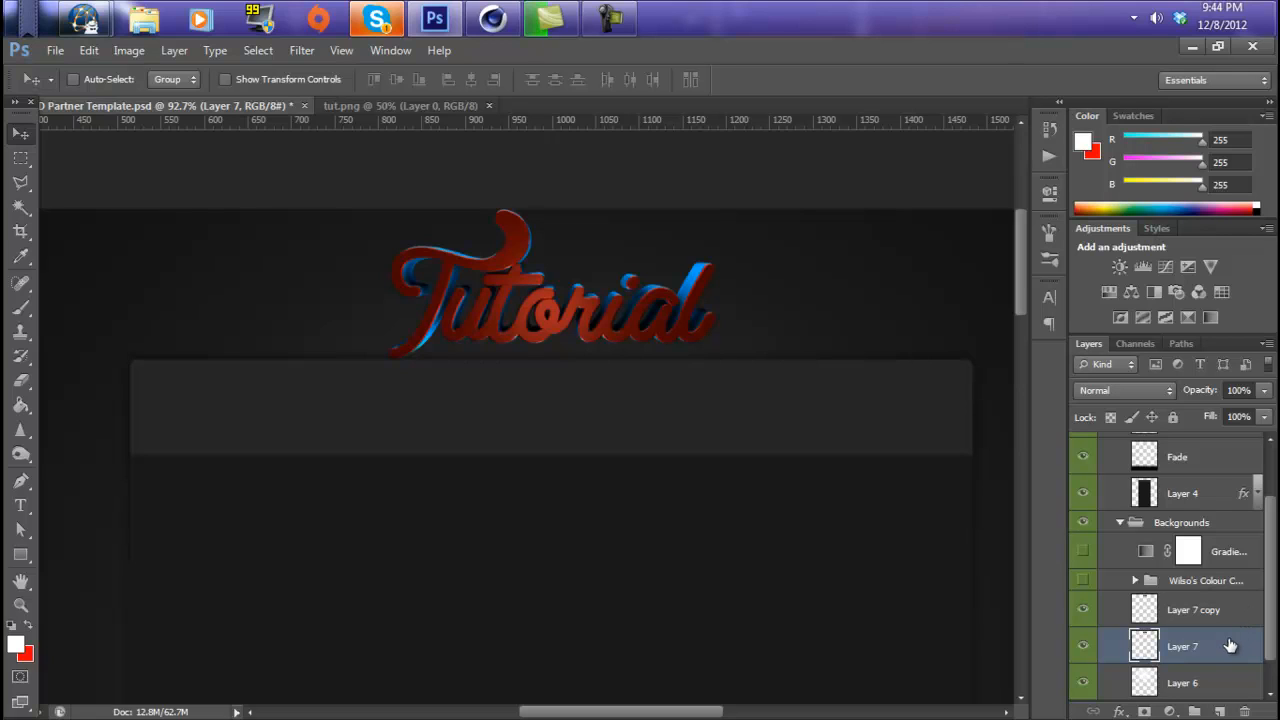
Discard a newly made extra duplicate of the Tutorial text and place Layer 7 copy directly beneath Layer 7.
{"action": "key", "text": "ctrl+j"}
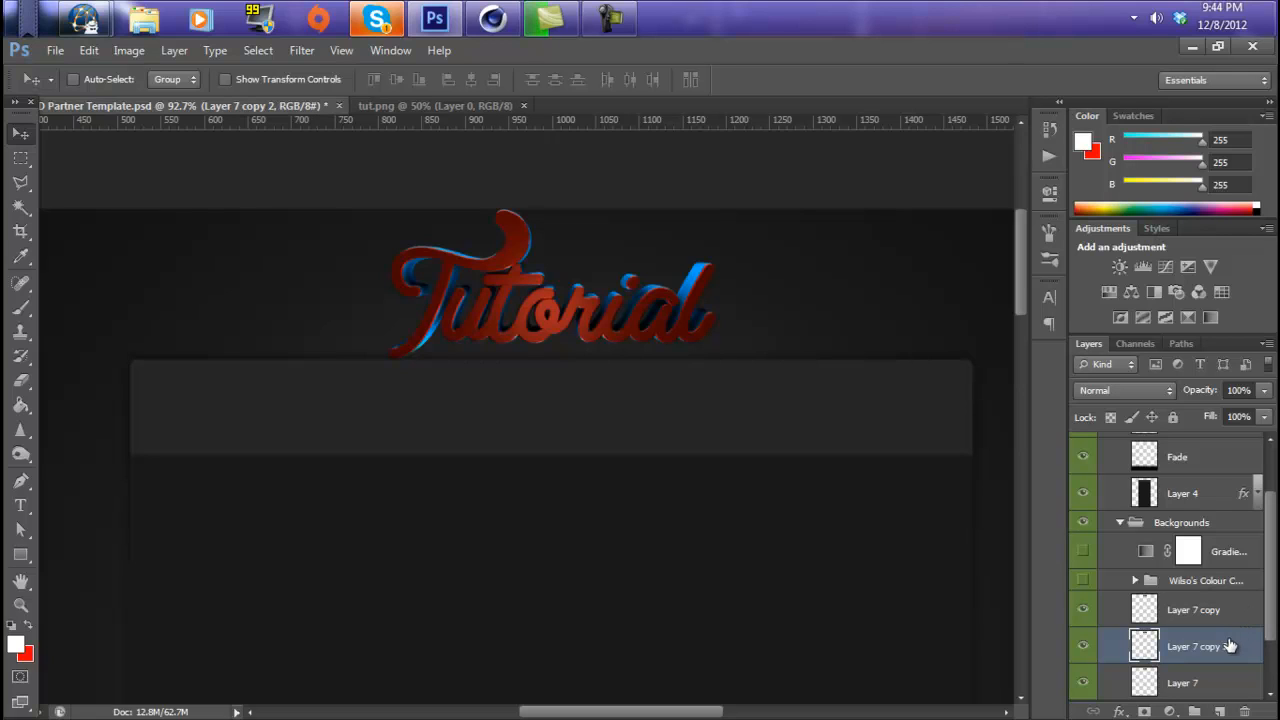
{"action": "left_click_drag", "start_coordinate": [1230, 646], "coordinate": [1244, 712]}
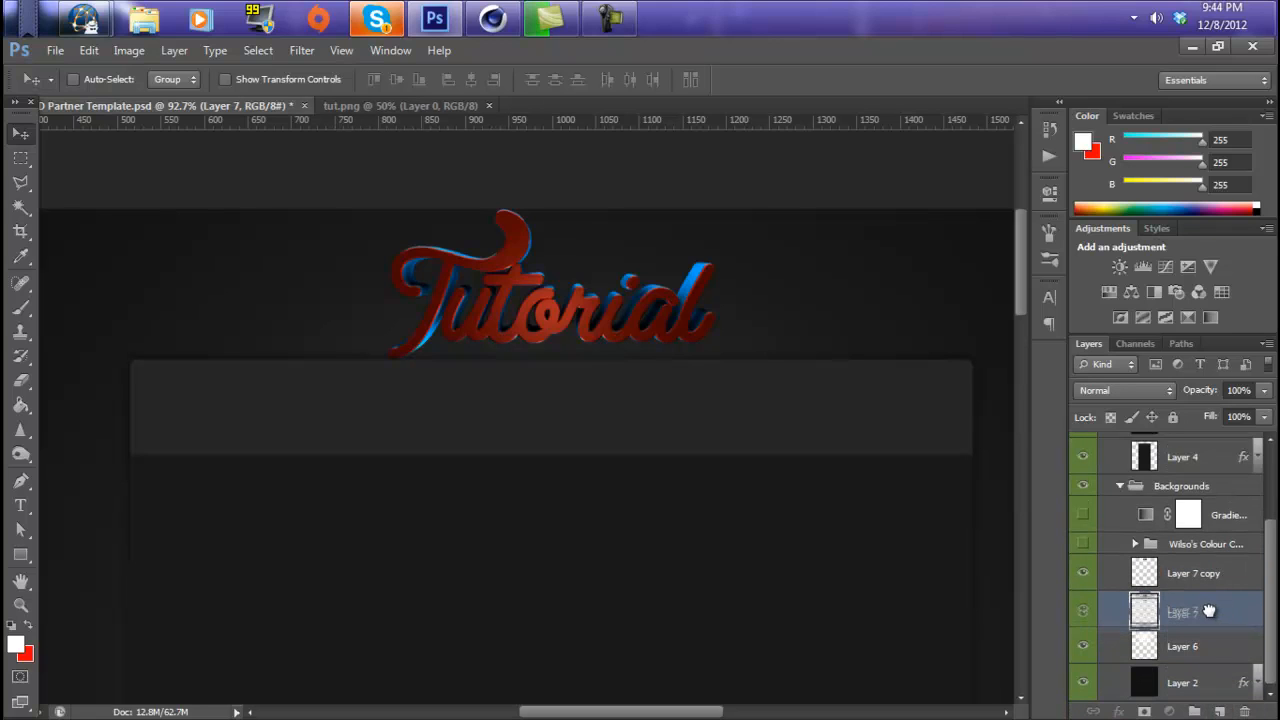
{"action": "left_click_drag", "start_coordinate": [1230, 579], "coordinate": [1218, 626]}
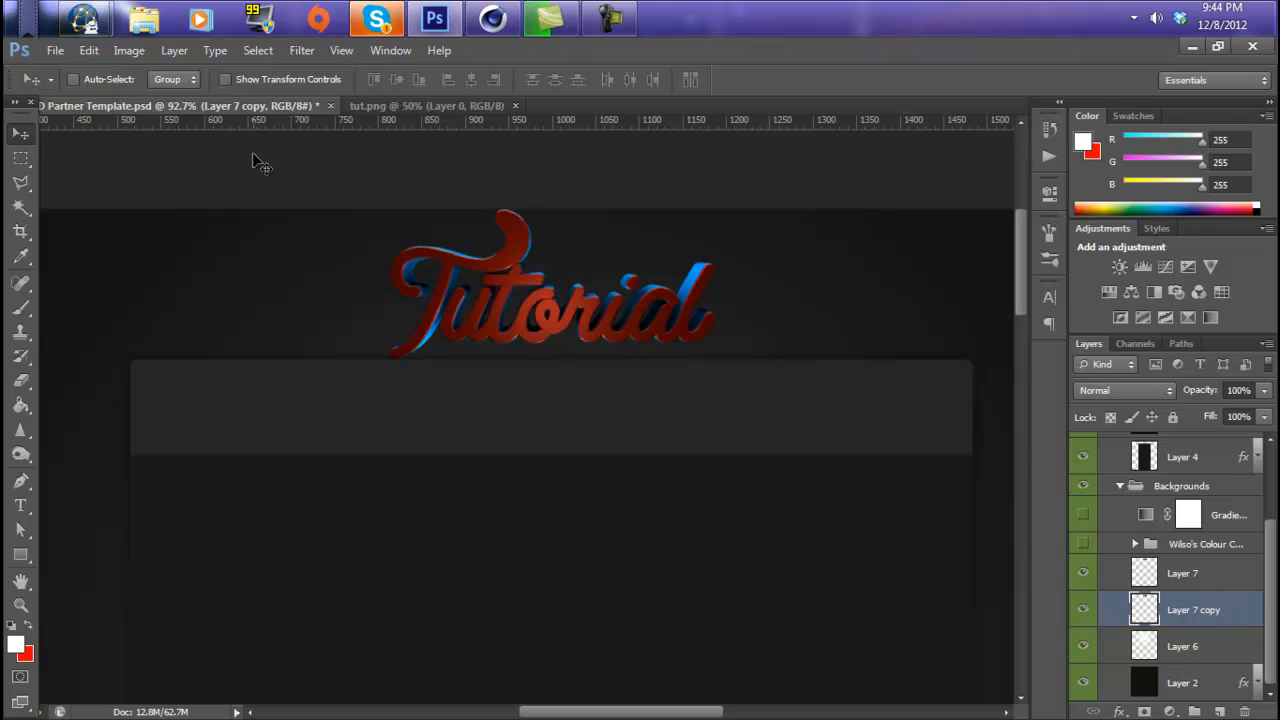
Enlarge the lower Tutorial text copy about its centre to roughly 117.5% width and 117.3% height.
{"action": "key", "text": "ctrl+t"}
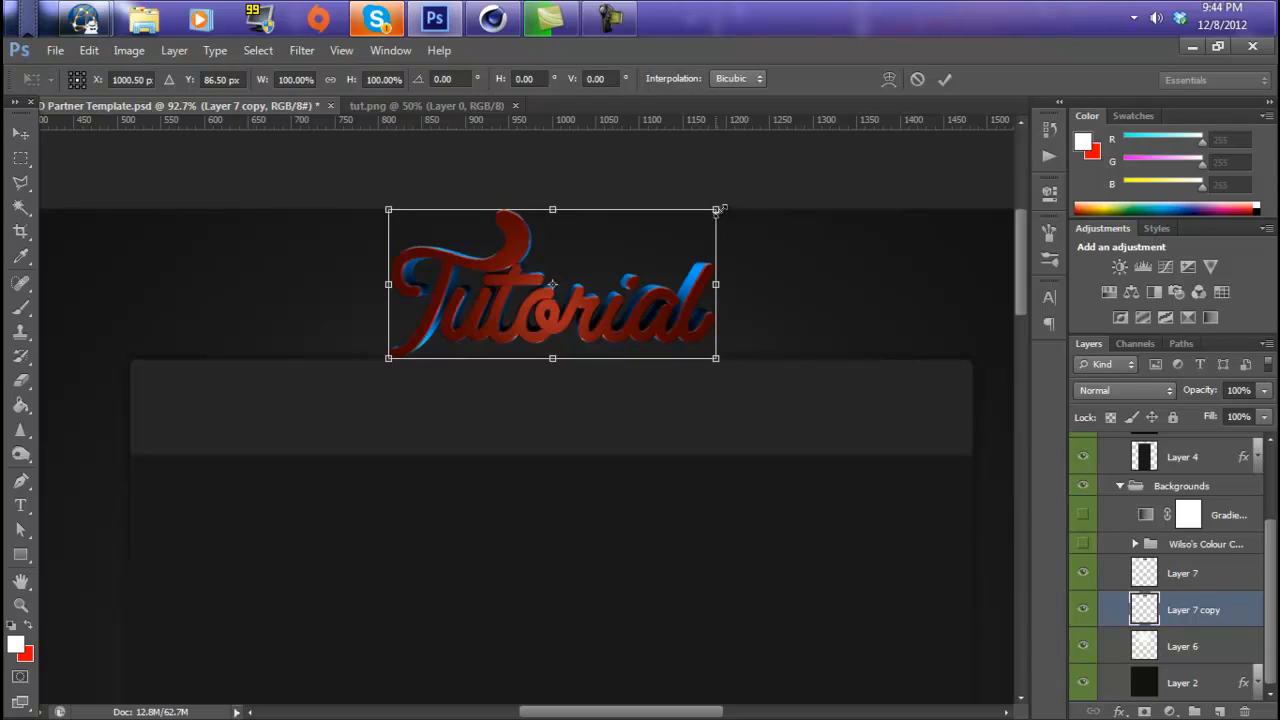
{"action": "left_click_drag", "start_coordinate": [719, 209], "coordinate": [747, 200]}
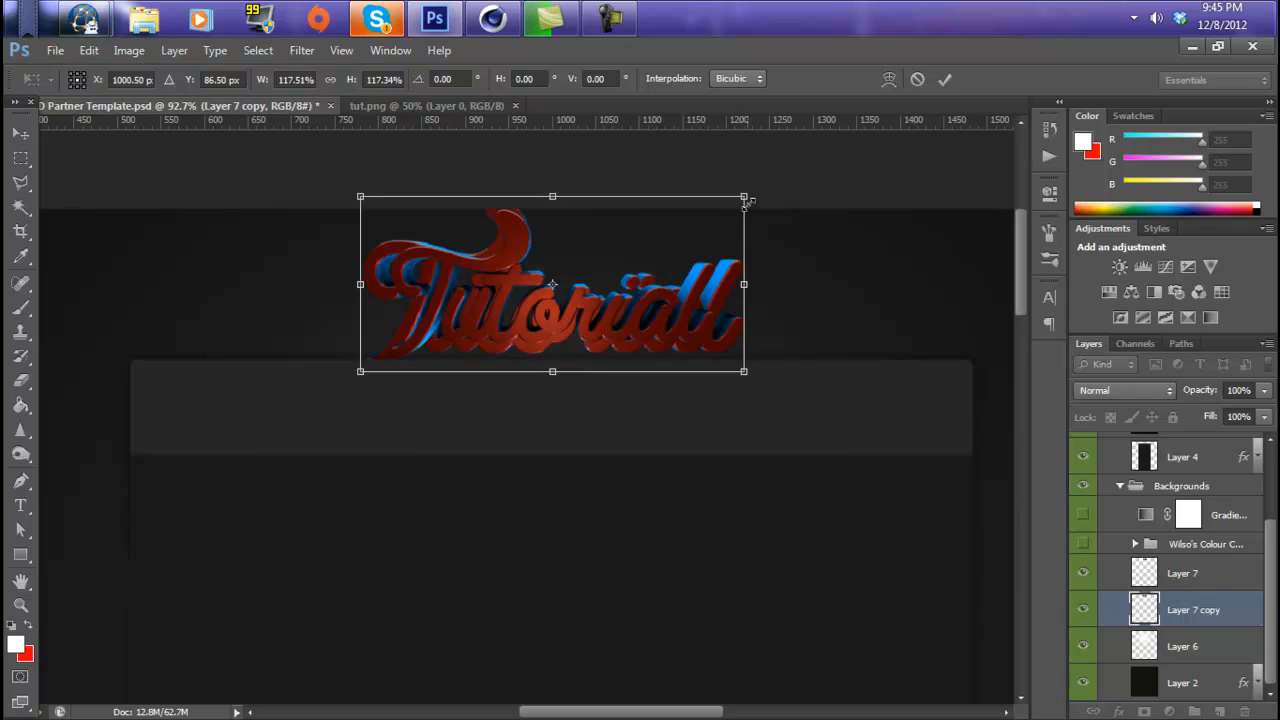
{"action": "key", "text": "Return"}
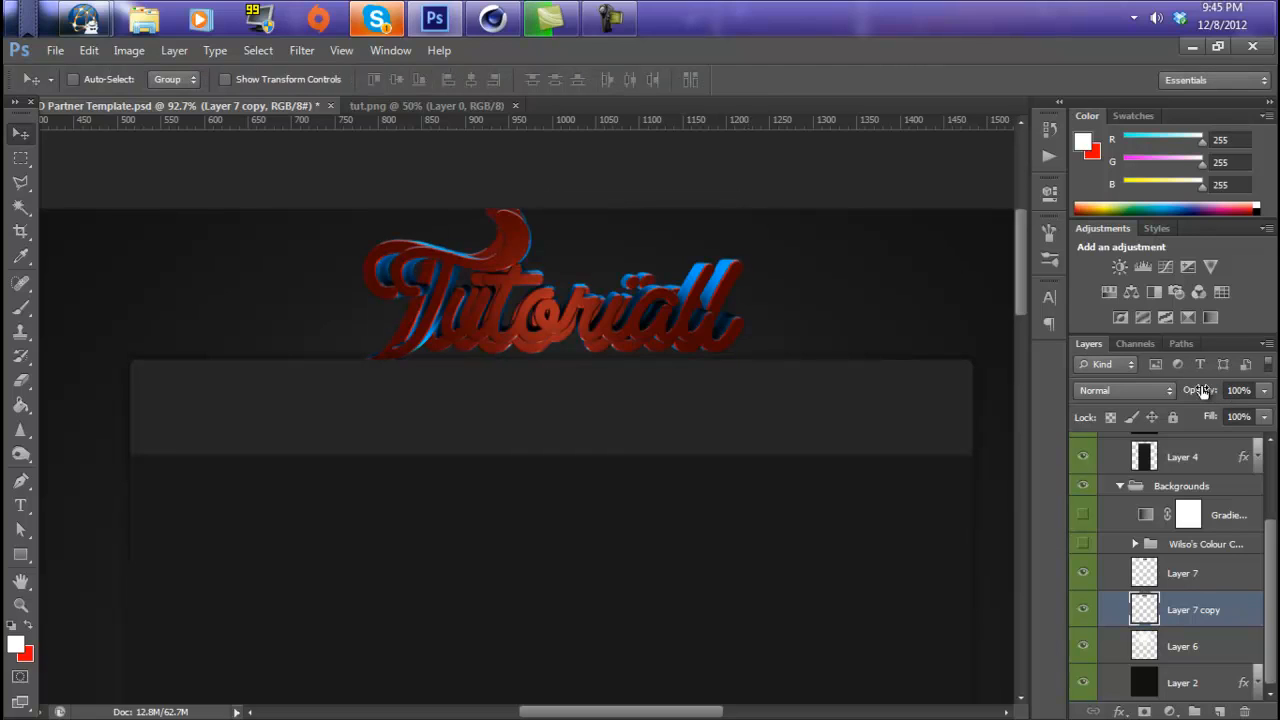
Lower the opacity of the enlarged Tutorial text copy to 26%.
{"action": "left_click", "coordinate": [1238, 389]}
{"action": "type", "text": "50"}
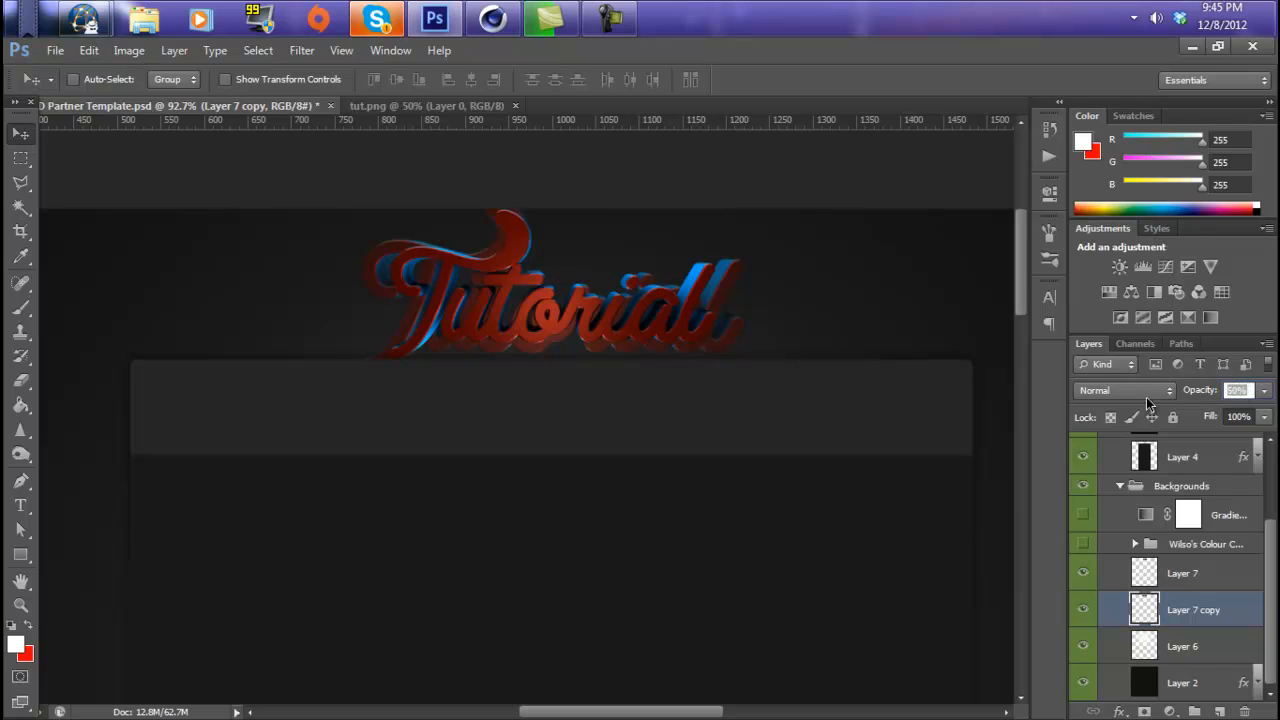
{"action": "type", "text": "30"}
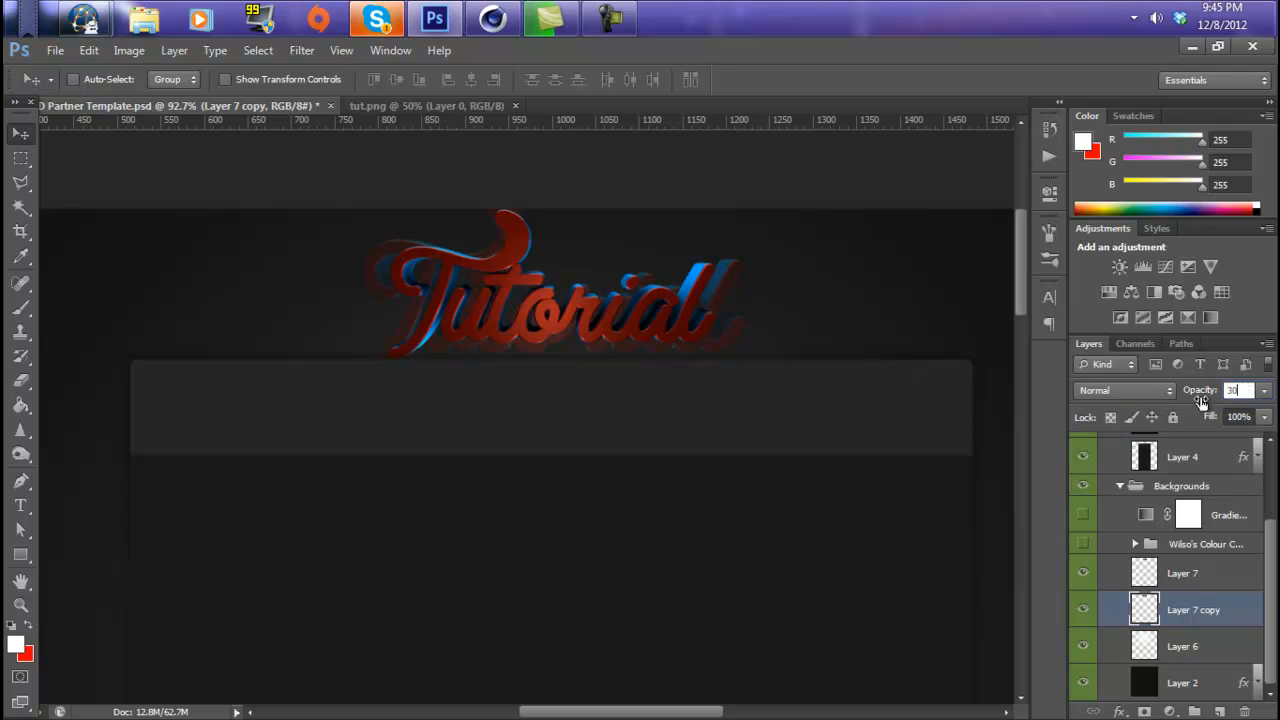
{"action": "left_click_drag", "start_coordinate": [1200, 400], "coordinate": [1193, 392]}
{"action": "key", "text": "Return"}
{"action": "left_click", "coordinate": [698, 345]}
Apply a Gaussian Blur with a radius of 2.5 pixels to the faded Tutorial text copy.
{"action": "left_click", "coordinate": [301, 50]}
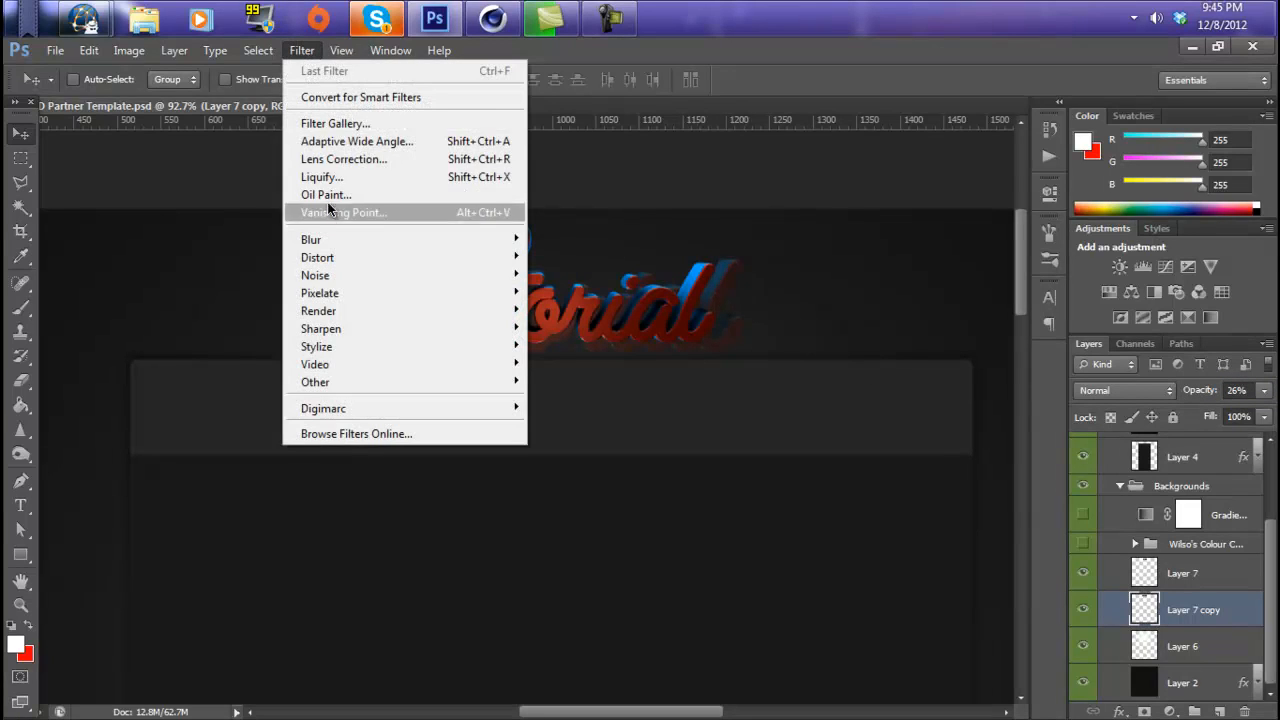
{"action": "mouse_move", "coordinate": [417, 240]}
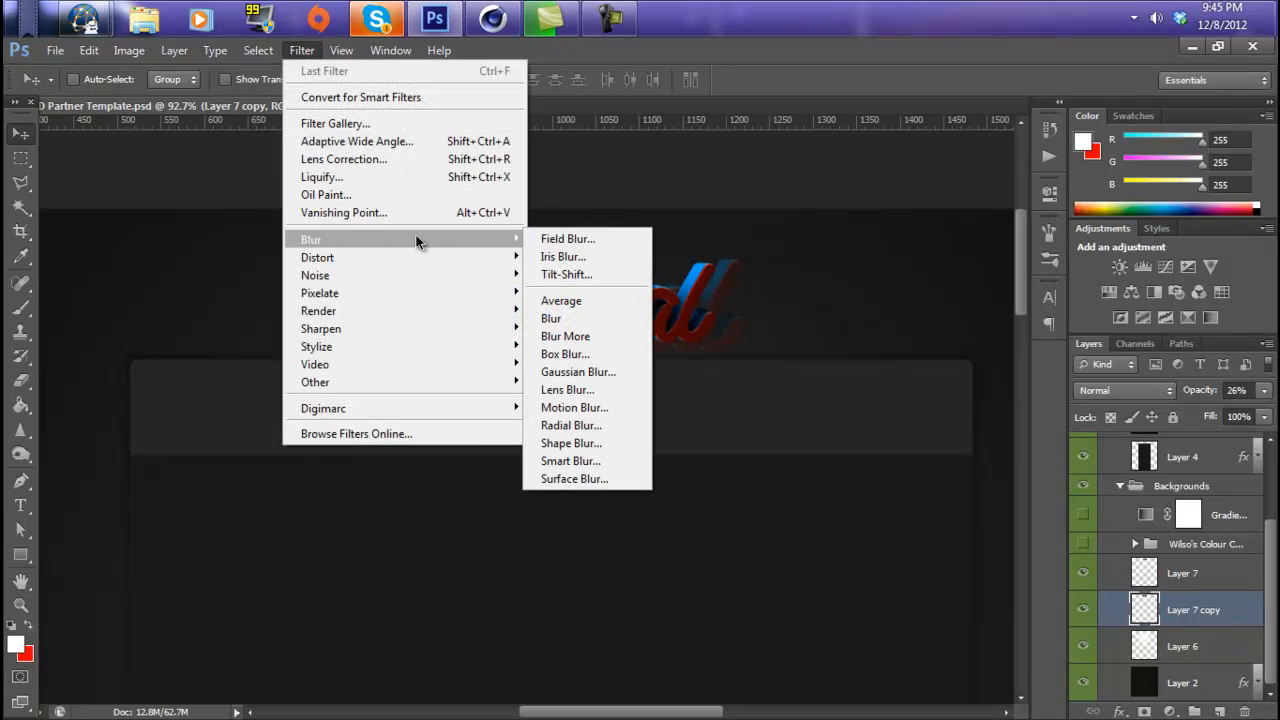
{"action": "left_click", "coordinate": [579, 371]}
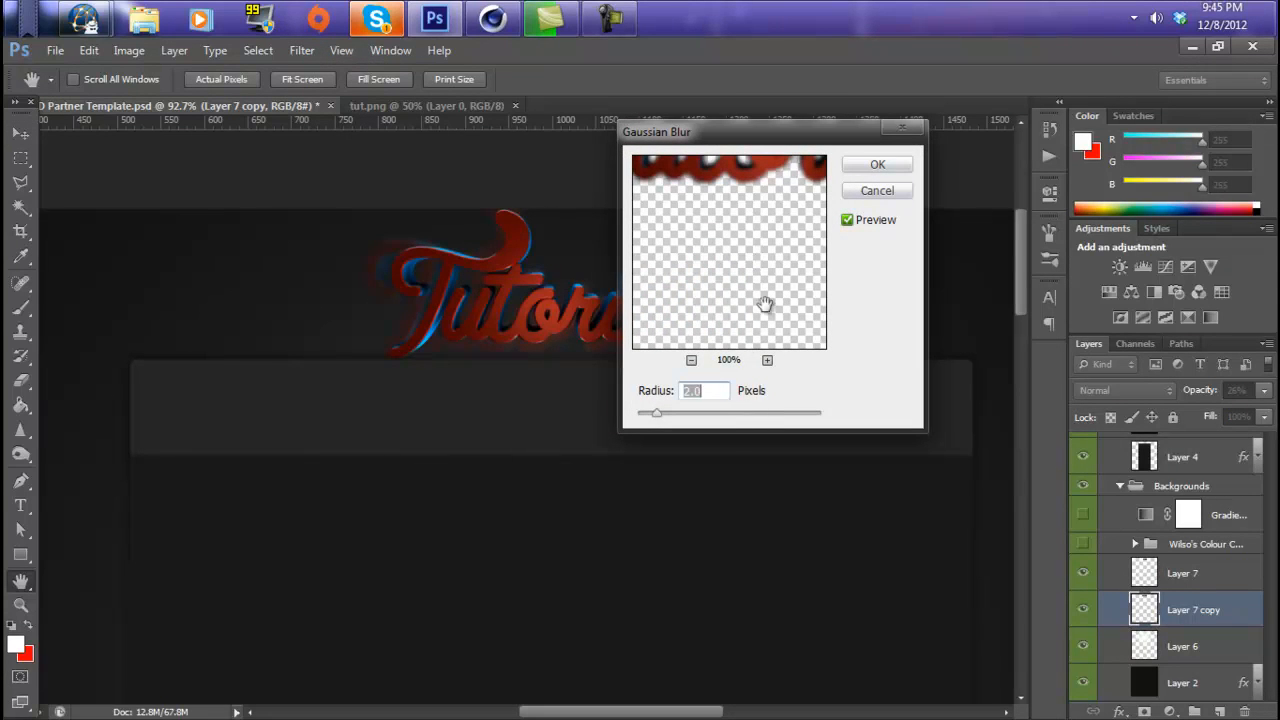
{"action": "left_click", "coordinate": [673, 413]}
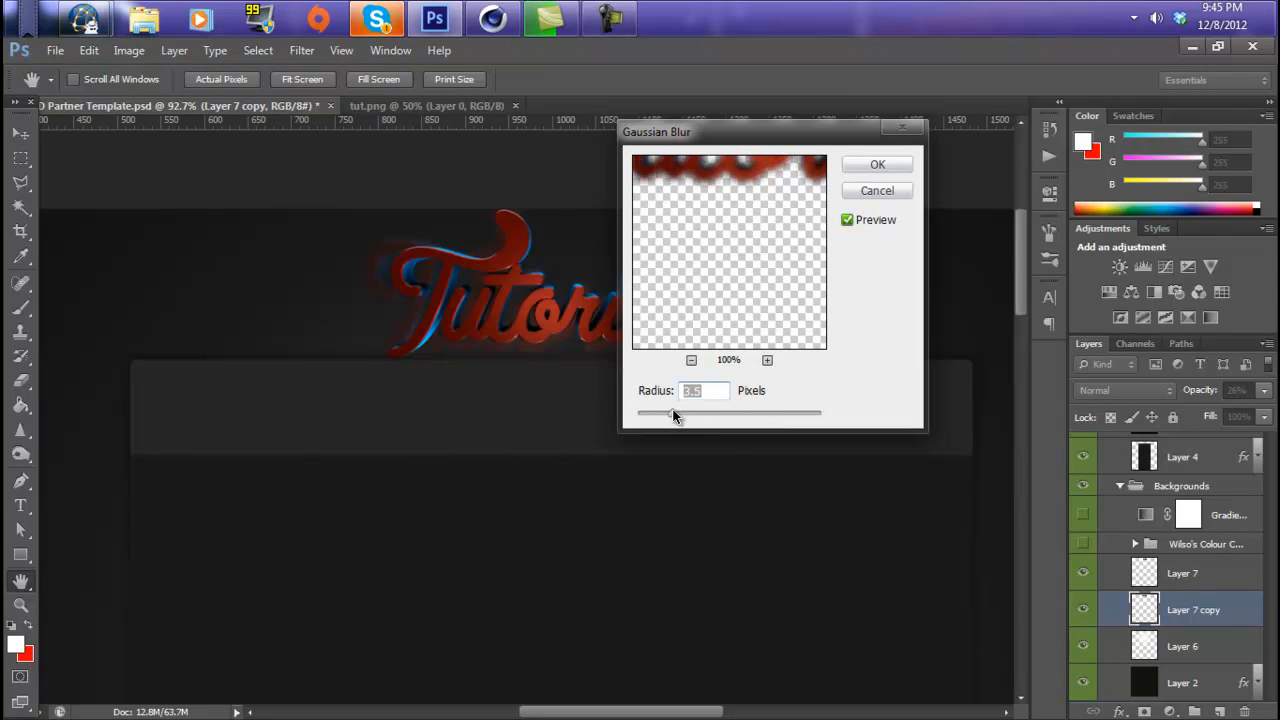
{"action": "left_click_drag", "start_coordinate": [663, 411], "coordinate": [661, 412]}
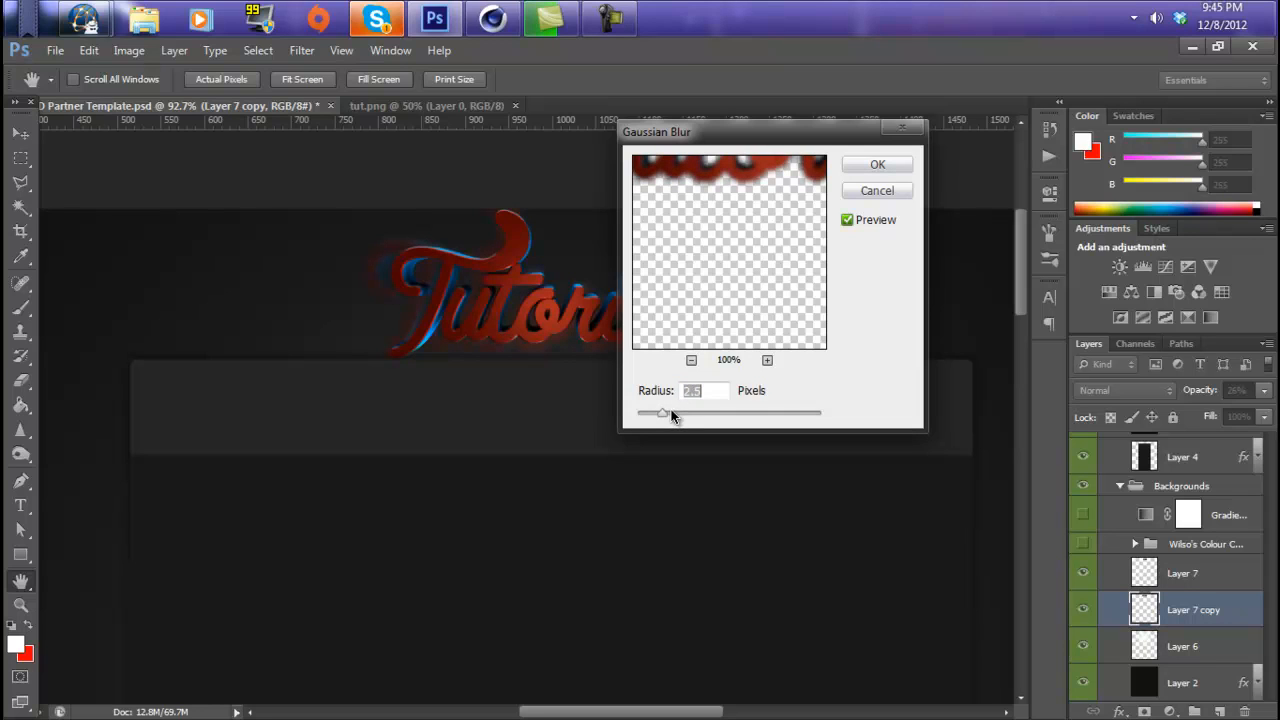
{"action": "left_click", "coordinate": [884, 170]}
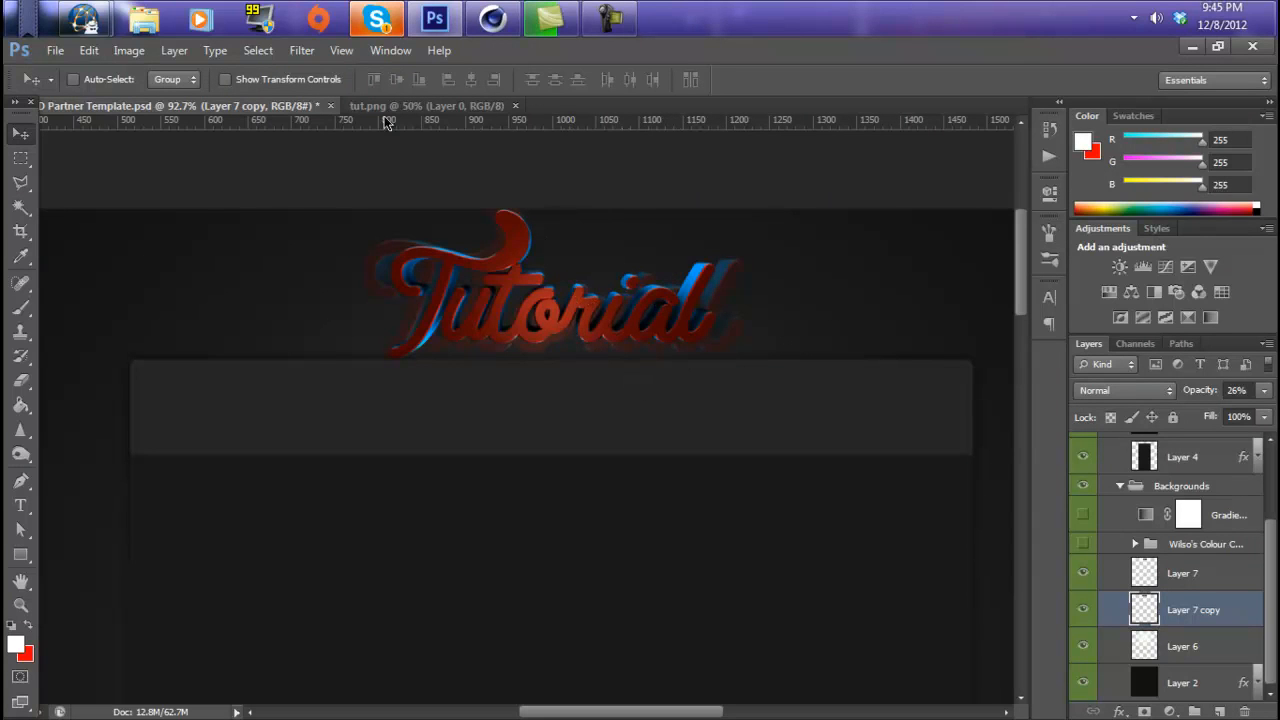
Apply the Ripple distortion to the blurred text copy with an amount of 100% and size Medium.
{"action": "left_click", "coordinate": [307, 52]}
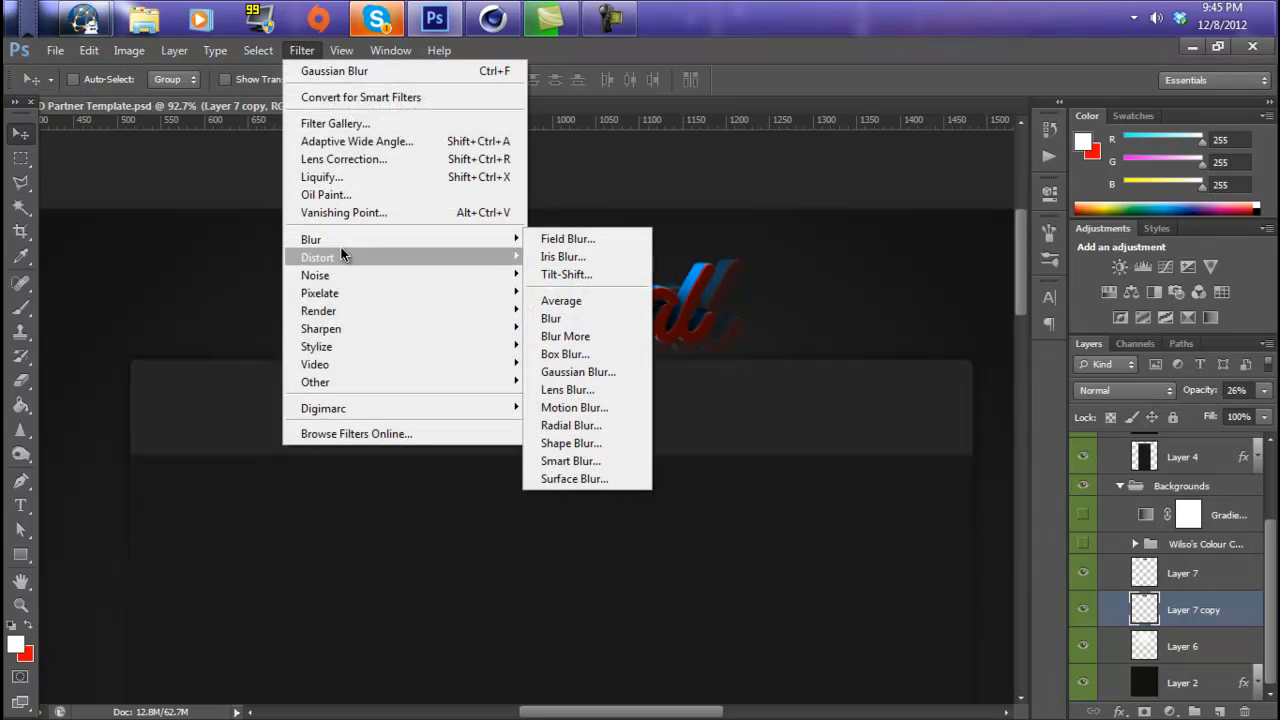
{"action": "mouse_move", "coordinate": [341, 264]}
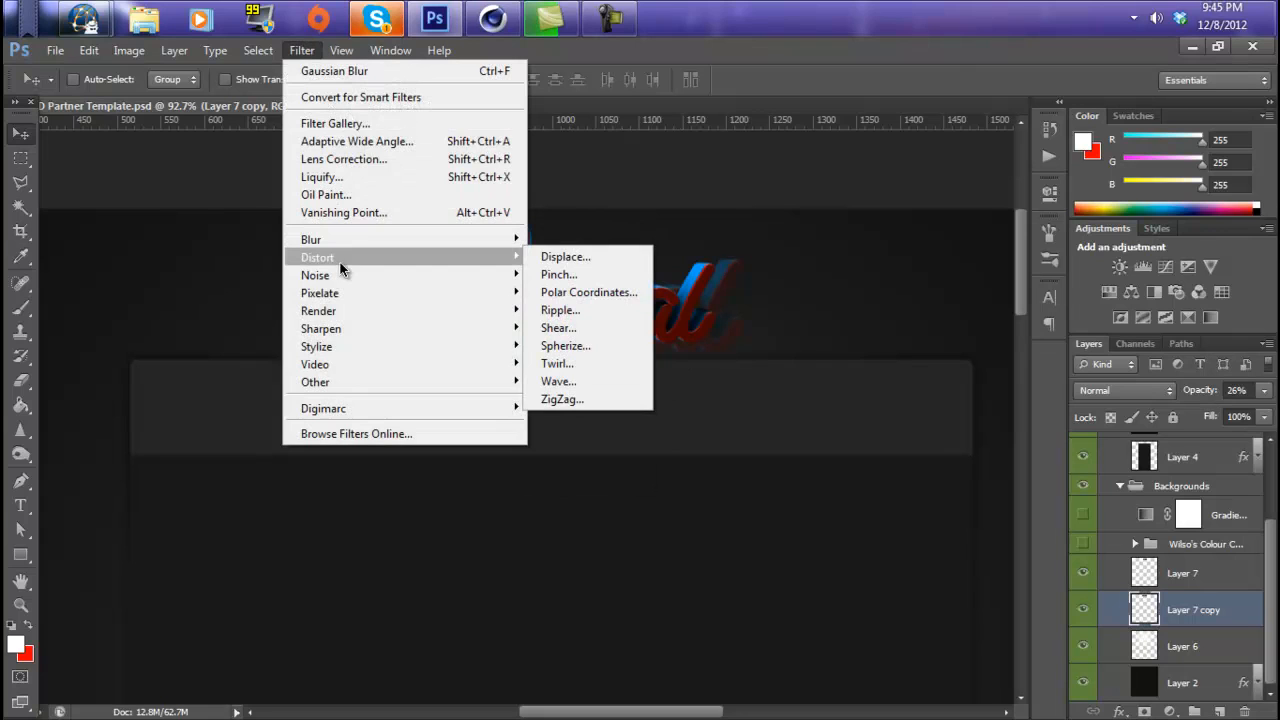
{"action": "left_click", "coordinate": [581, 310]}
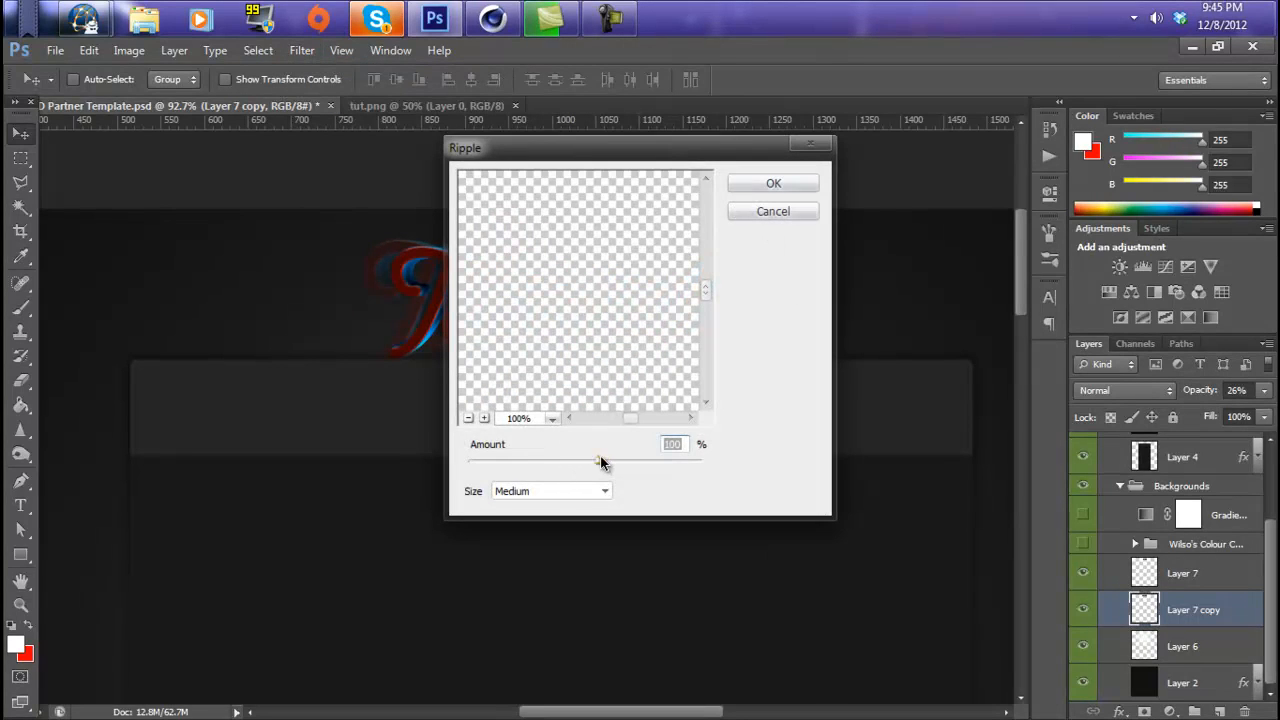
{"action": "left_click", "coordinate": [770, 186]}
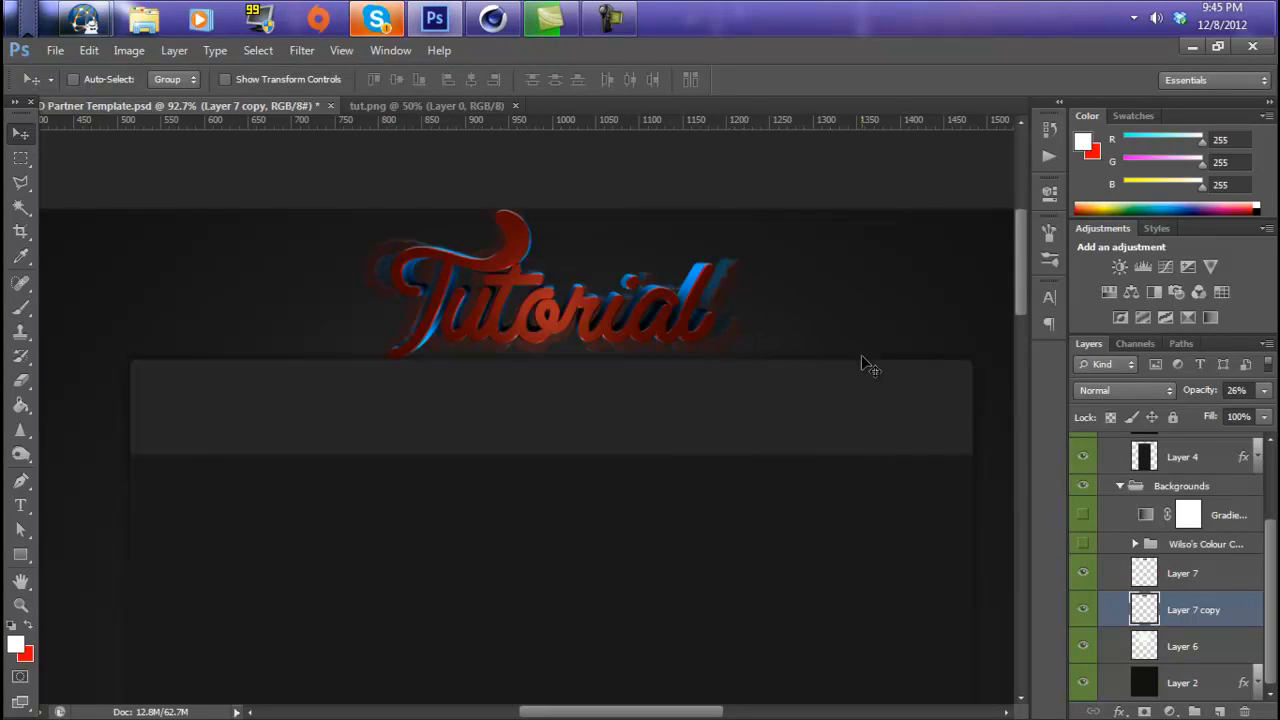
Soften the rippled text copy with a second Gaussian Blur and check the glow around the Tutorial text.
{"action": "scroll", "coordinate": [575, 302], "scroll_direction": "up", "scroll_amount": 3}
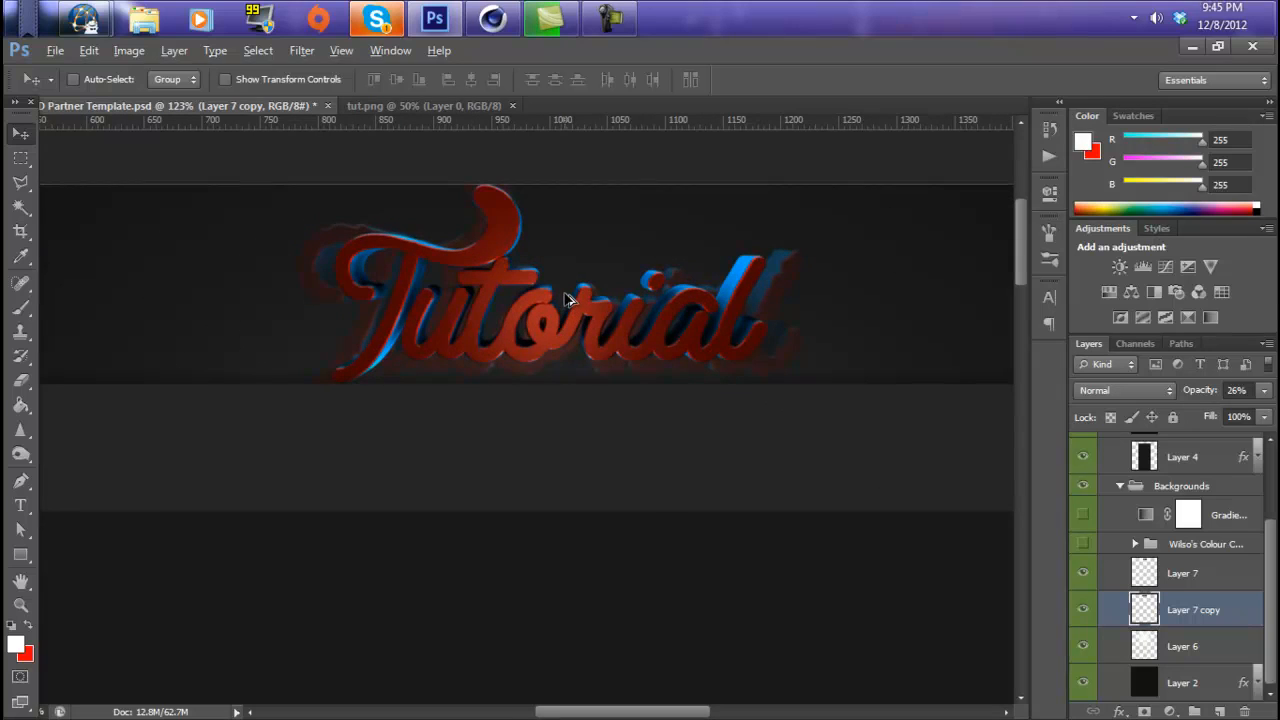
{"action": "left_click", "coordinate": [301, 50]}
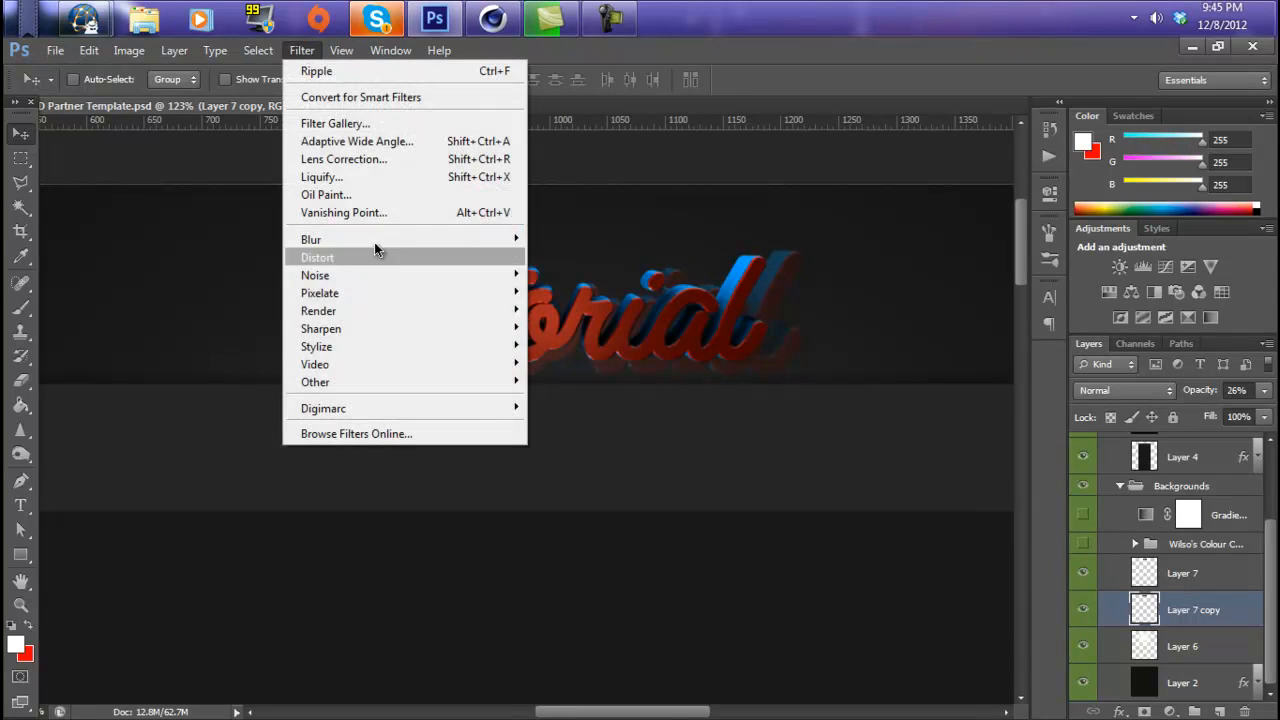
{"action": "mouse_move", "coordinate": [393, 240]}
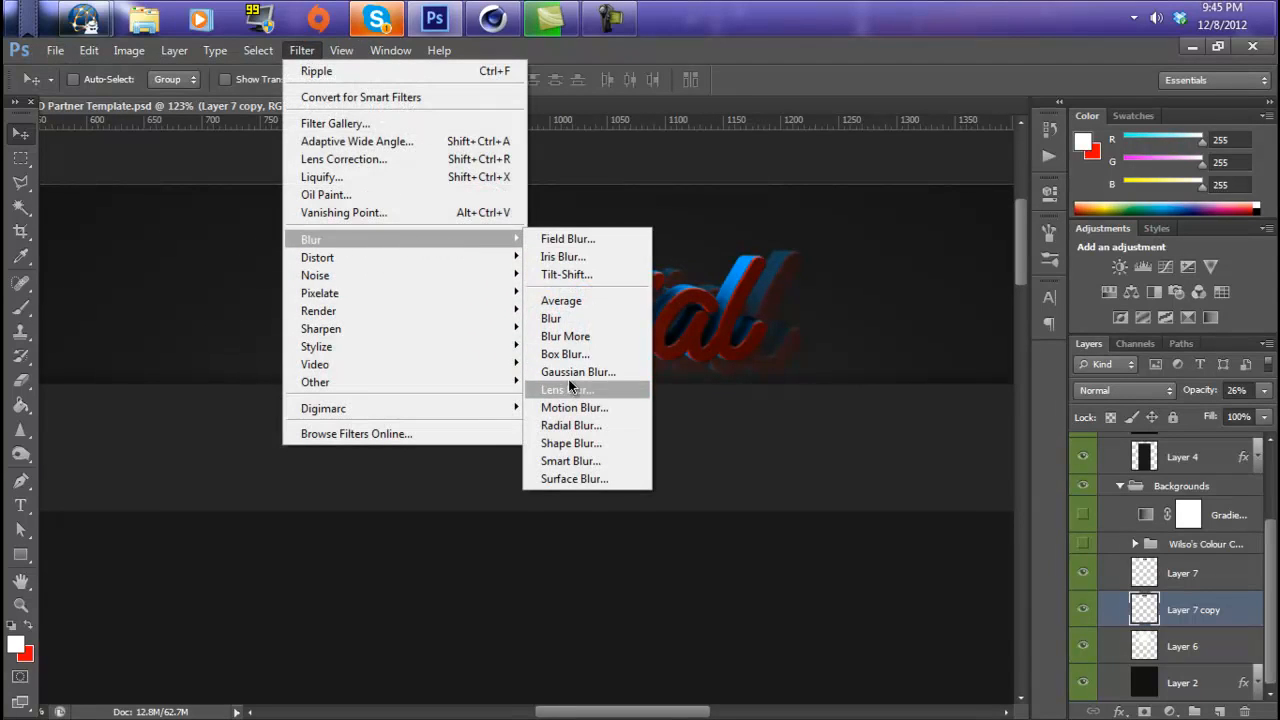
{"action": "left_click", "coordinate": [573, 372]}
{"action": "left_click", "coordinate": [881, 163]}
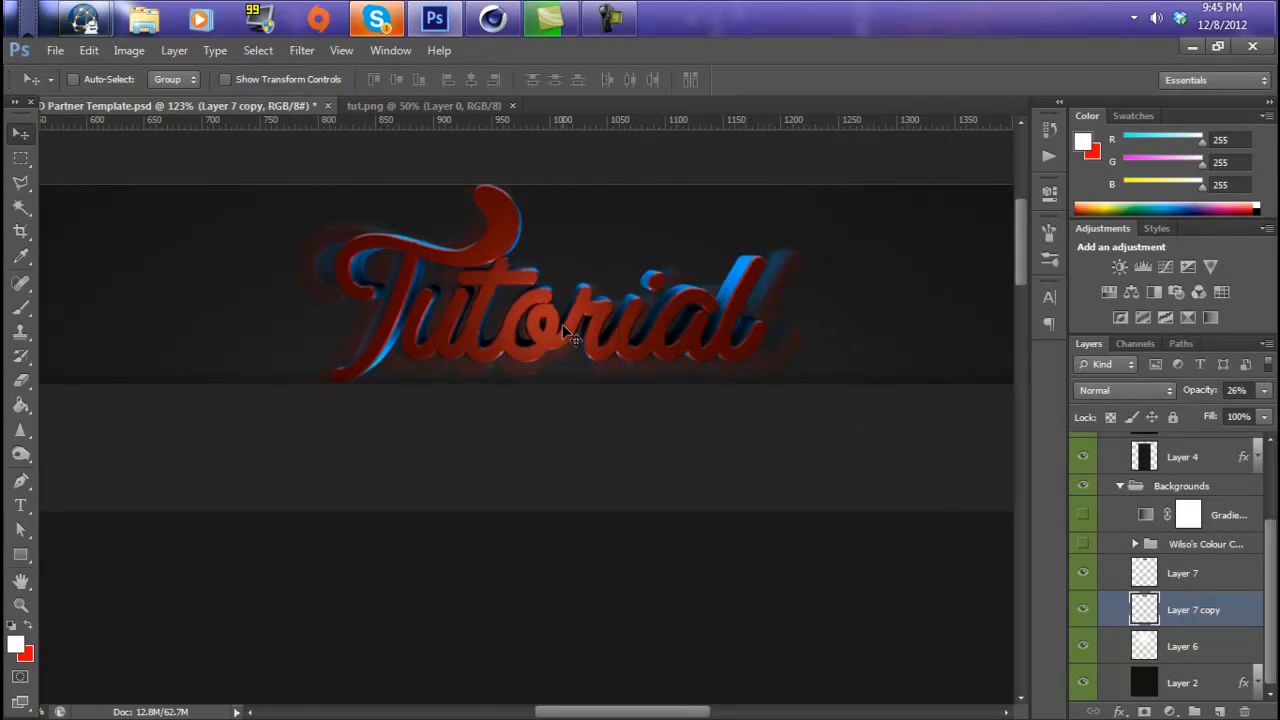
{"action": "scroll", "coordinate": [543, 259], "scroll_direction": "down", "scroll_amount": 2}
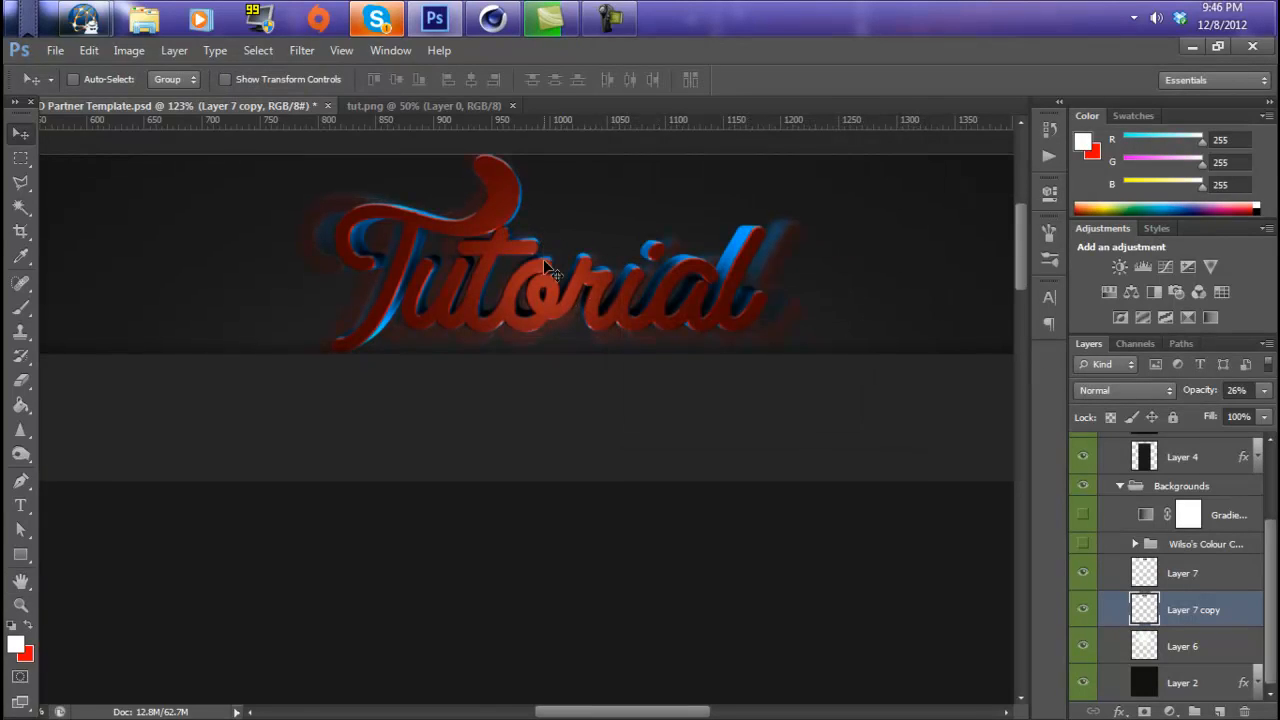
{"action": "scroll", "coordinate": [543, 260], "scroll_direction": "up", "scroll_amount": 1}
{"action": "scroll", "coordinate": [544, 265], "scroll_direction": "down", "scroll_amount": 4}
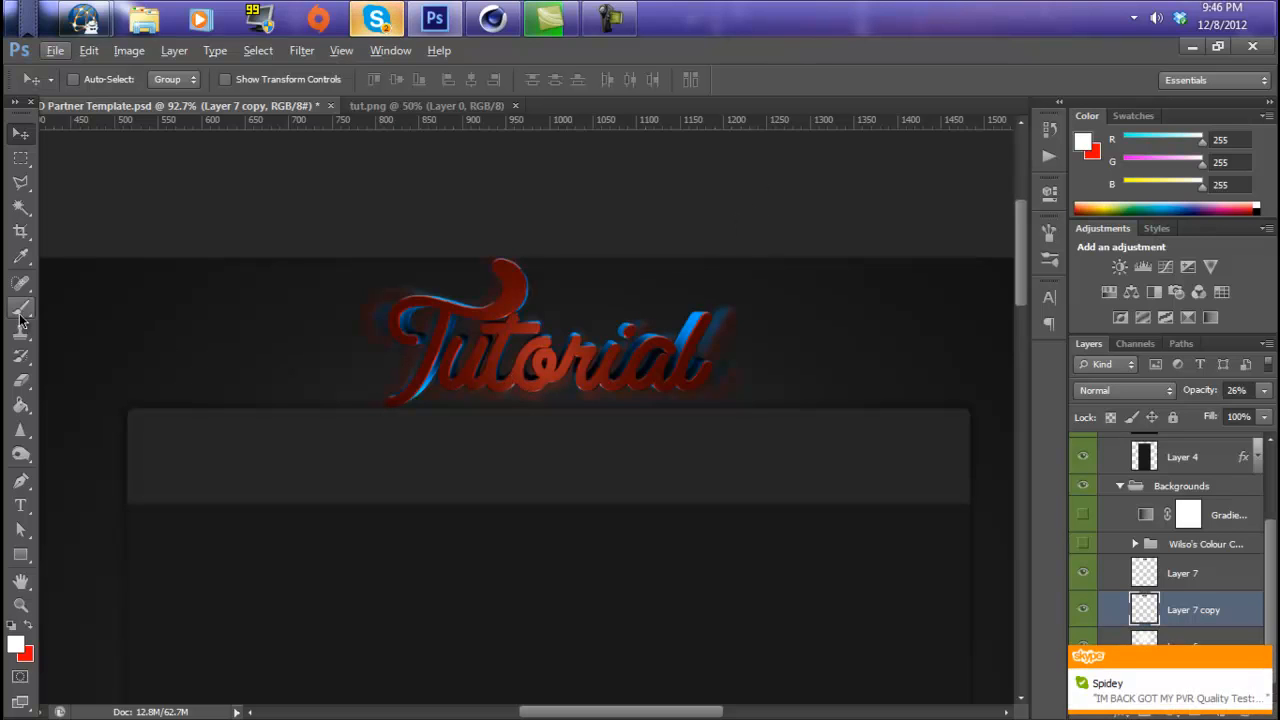
Open the Upgraded BG Shizz Photoshop file from the Wilso folder of the GFX Packs in the Graphics folder.
{"action": "left_click", "coordinate": [58, 52]}
{"action": "left_click", "coordinate": [62, 90]}
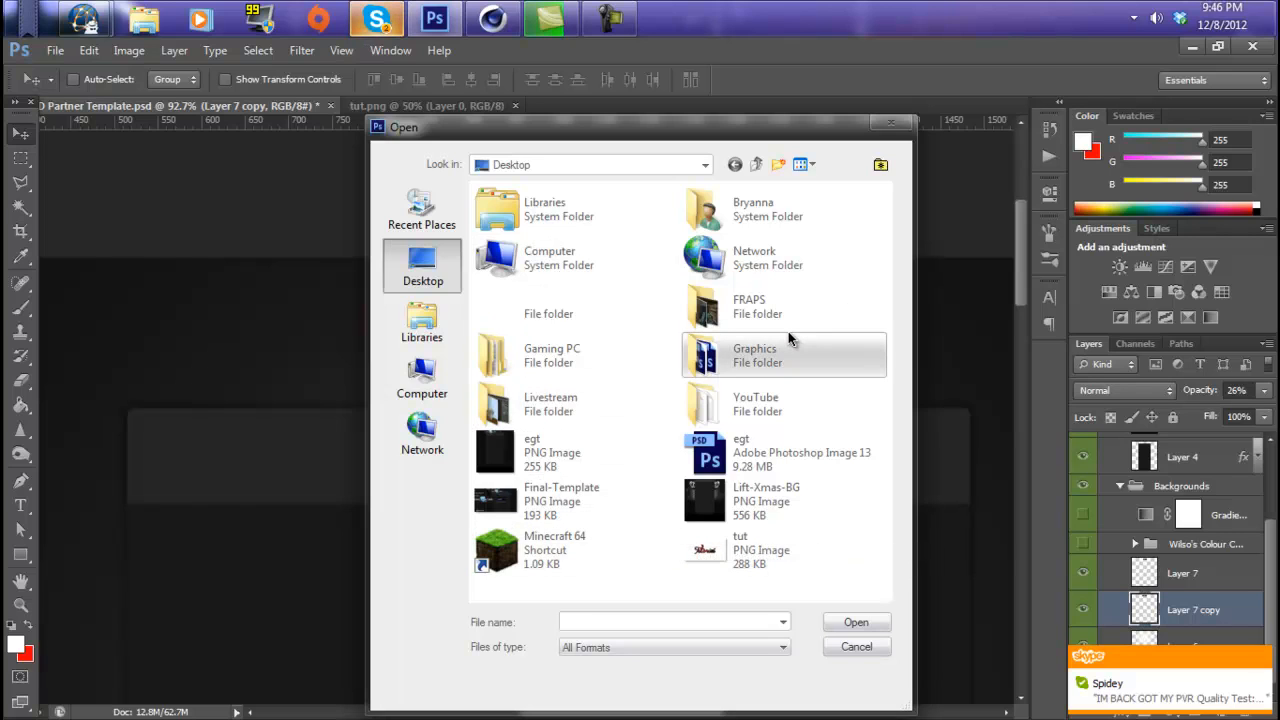
{"action": "double_click", "coordinate": [779, 365]}
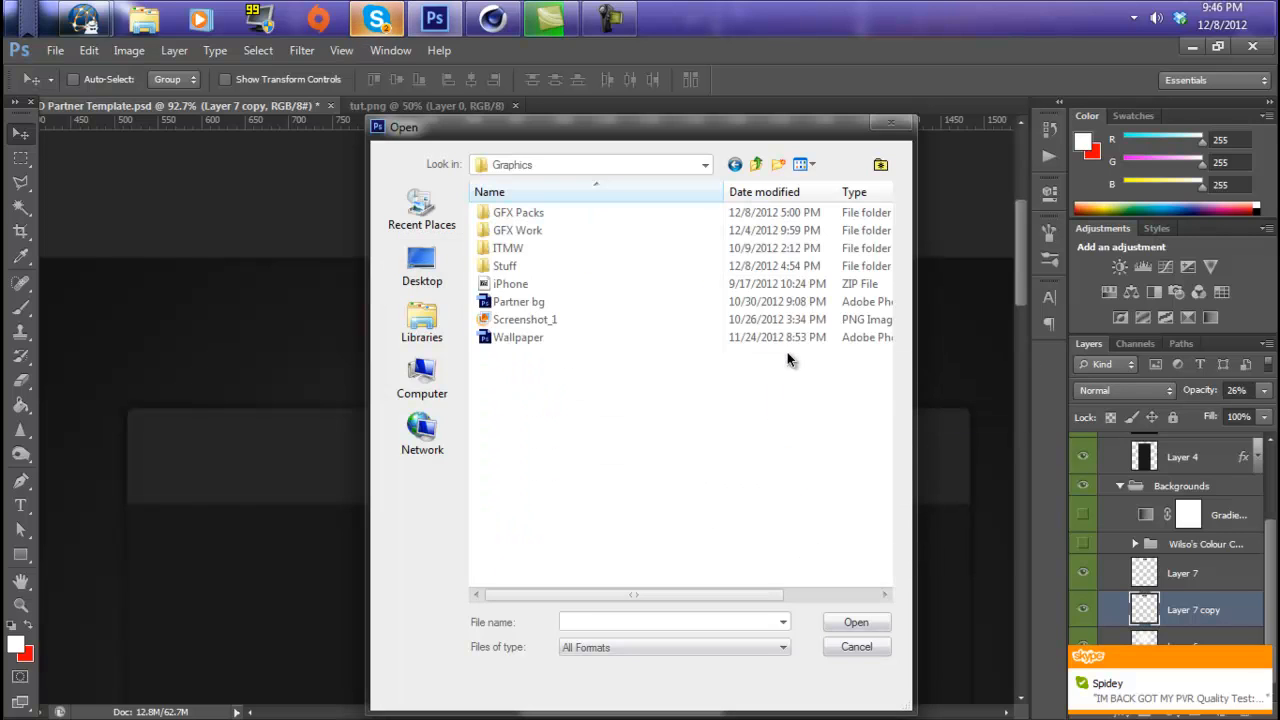
{"action": "double_click", "coordinate": [577, 210]}
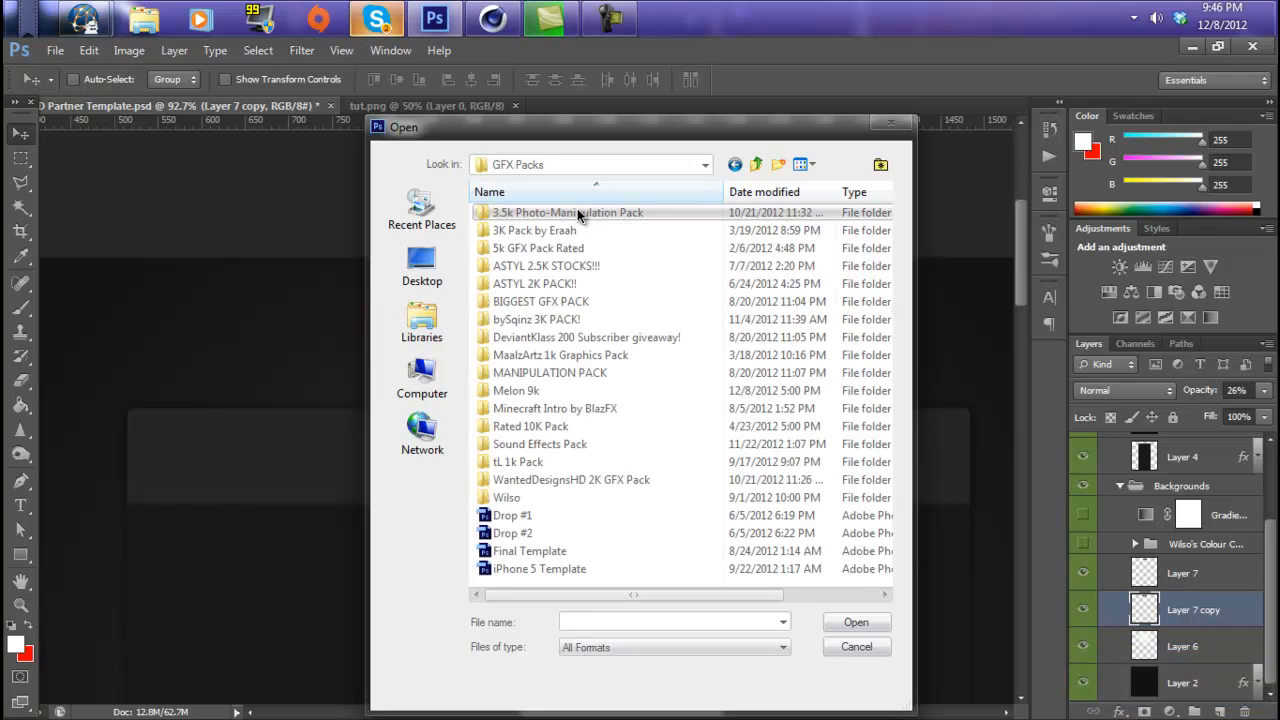
{"action": "double_click", "coordinate": [544, 498]}
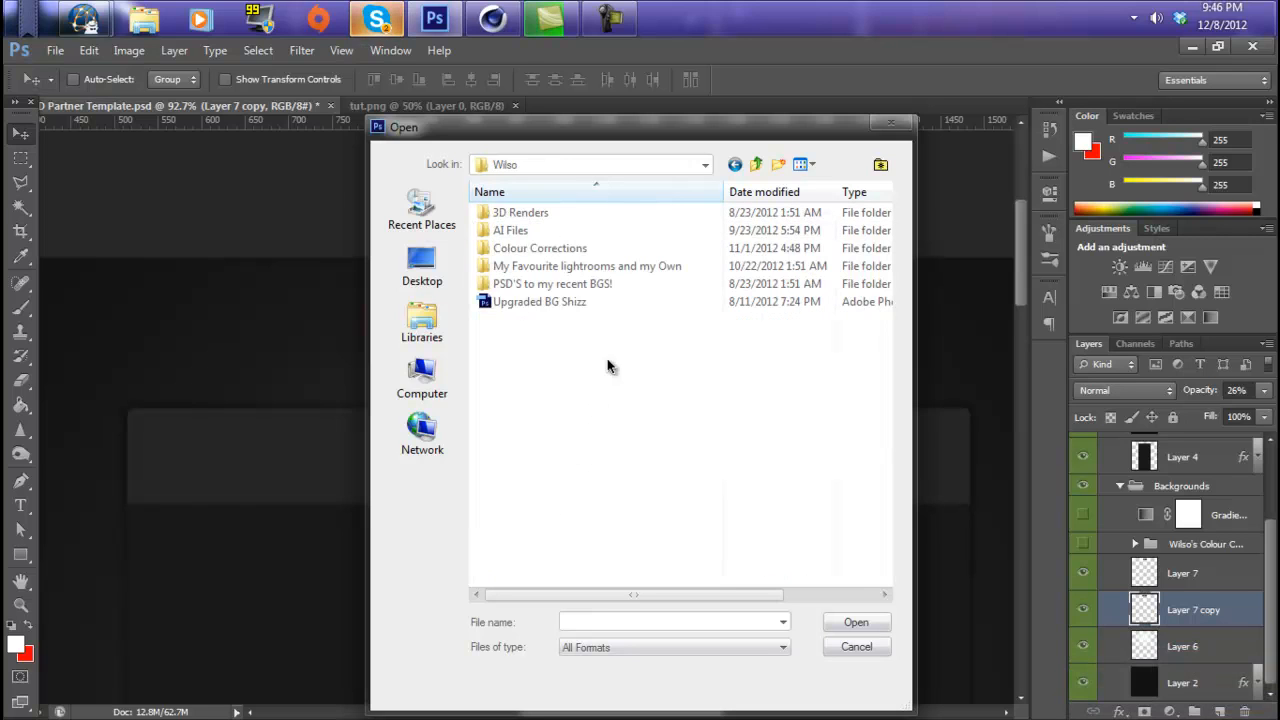
{"action": "double_click", "coordinate": [600, 301]}
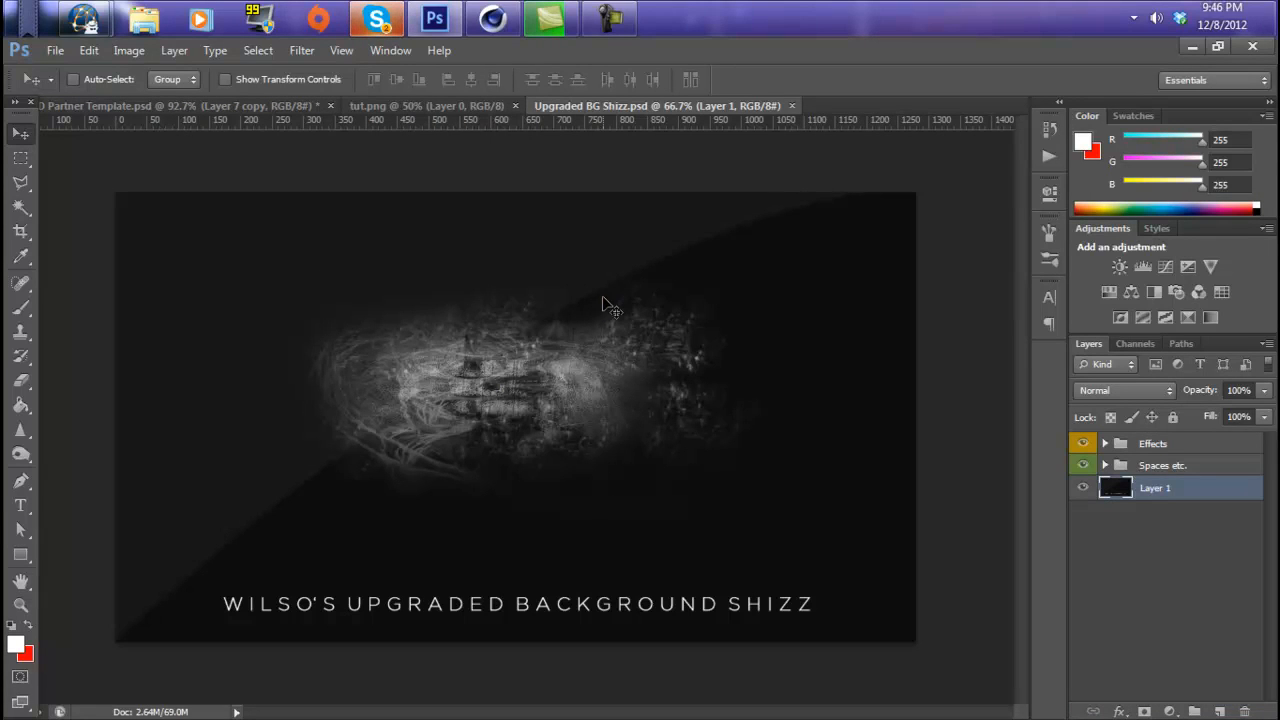
Show the Simple BG flare layer in the Effects group and hide the Grudge 2 layer.
{"action": "left_click", "coordinate": [1105, 444]}
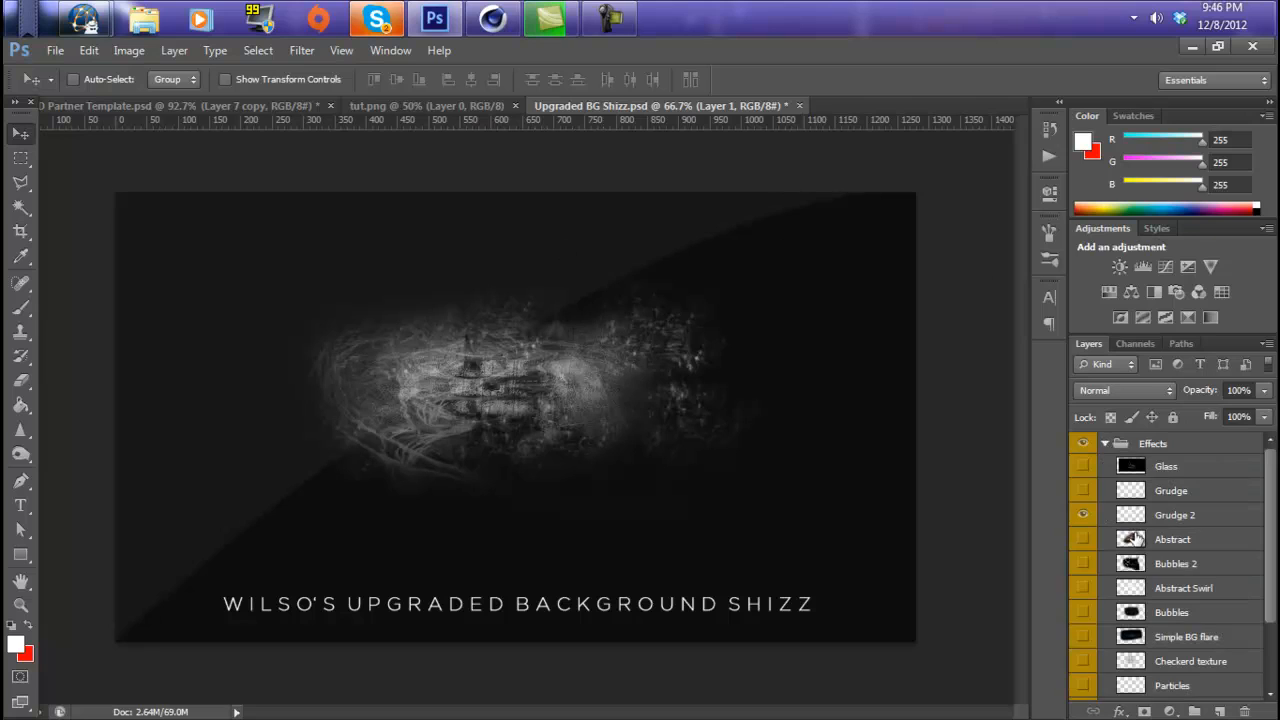
{"action": "scroll", "coordinate": [1137, 540], "scroll_direction": "down", "scroll_amount": 3}
{"action": "left_click", "coordinate": [1180, 575]}
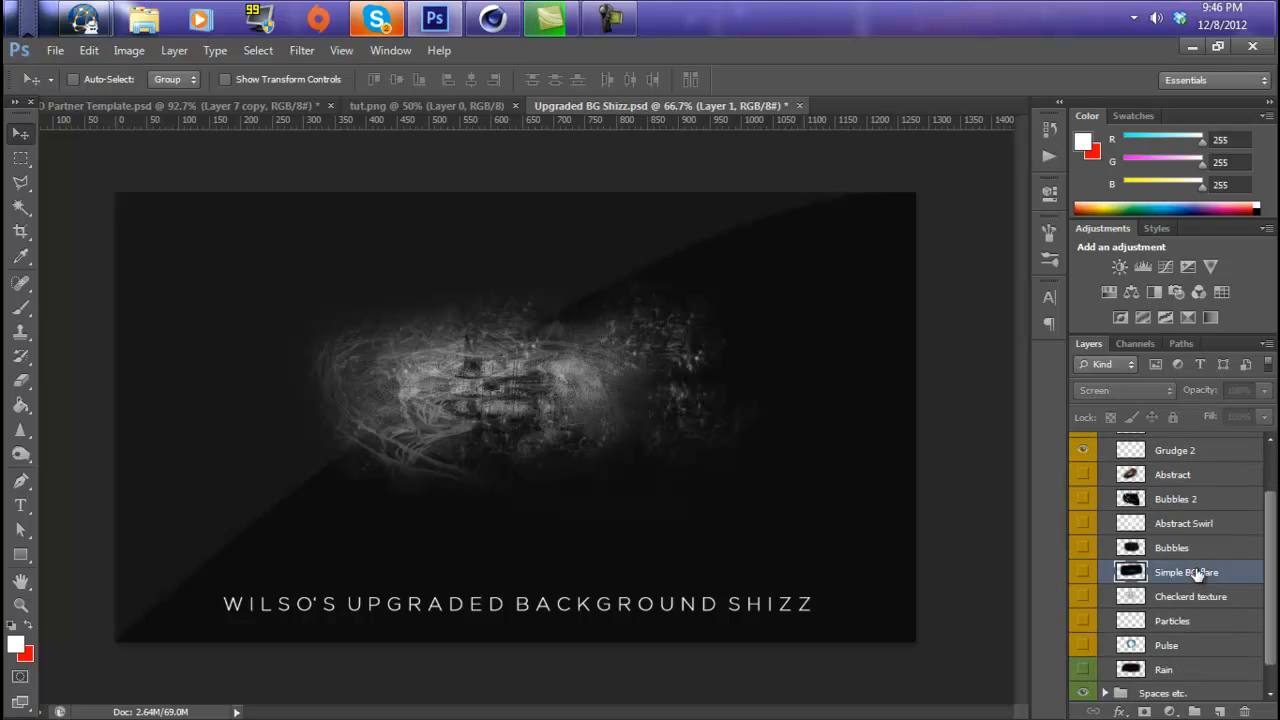
{"action": "left_click", "coordinate": [1083, 571]}
{"action": "scroll", "coordinate": [1112, 478], "scroll_direction": "up", "scroll_amount": 3}
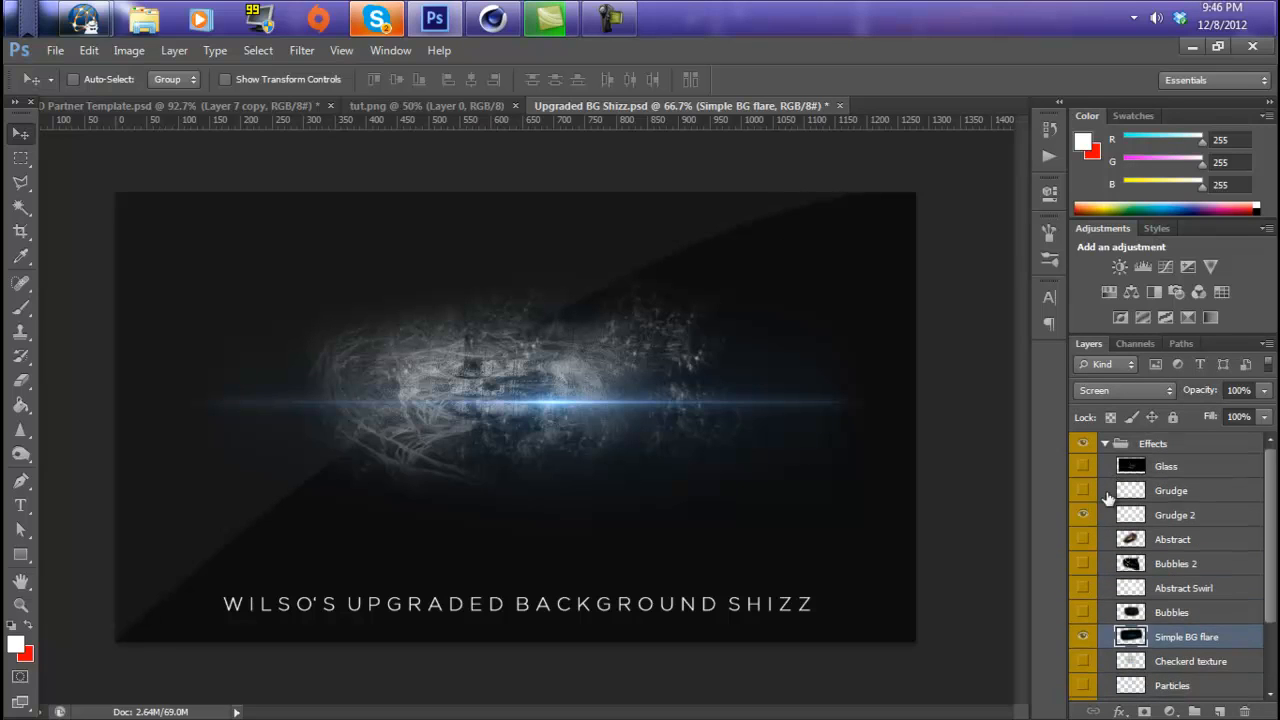
{"action": "left_click", "coordinate": [1084, 515]}
Copy the Simple BG flare layer into the Partner Template and place it centred behind the Tutorial text, beneath Layer 7.
{"action": "scroll", "coordinate": [1080, 510], "scroll_direction": "down", "scroll_amount": 2}
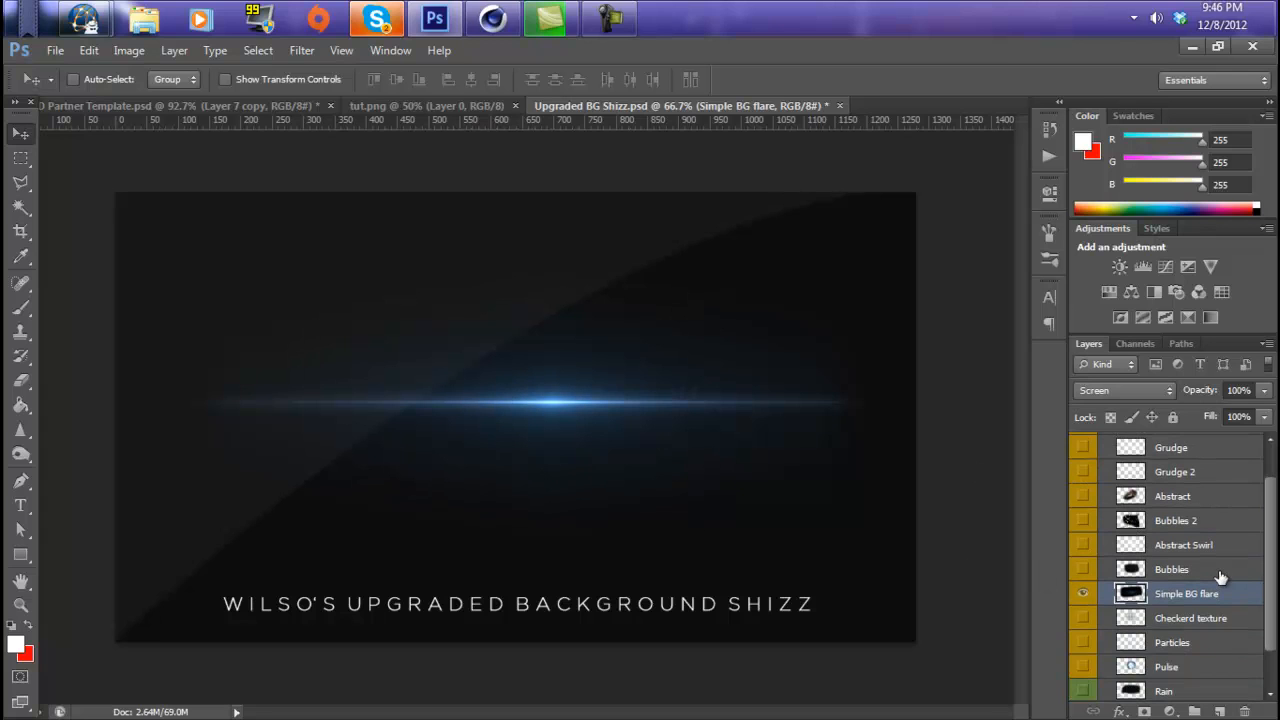
{"action": "left_click_drag", "start_coordinate": [600, 431], "coordinate": [675, 305]}
{"action": "left_click", "coordinate": [630, 106]}
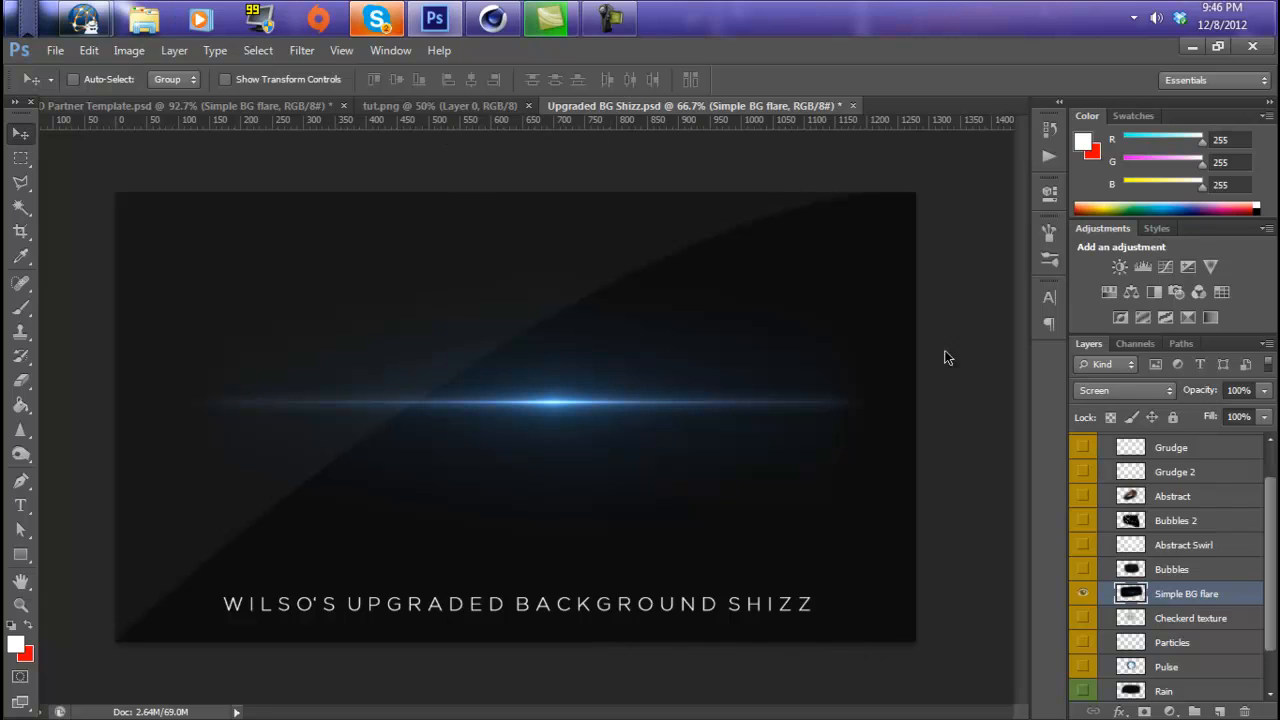
{"action": "left_click", "coordinate": [266, 106]}
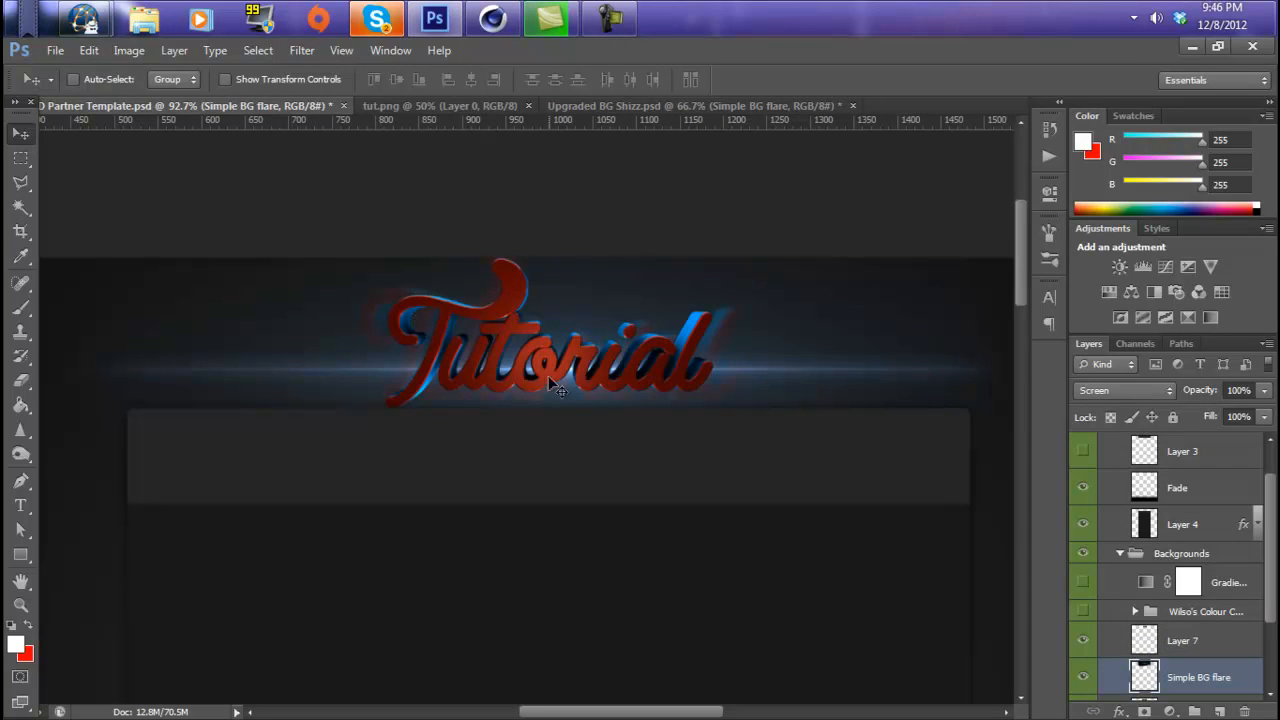
Lower the flare to the top edge of the channel panel, centre it horizontally on the canvas, and clear the selection.
{"action": "left_click_drag", "start_coordinate": [549, 380], "coordinate": [580, 422]}
{"action": "key", "text": "ctrl+a"}
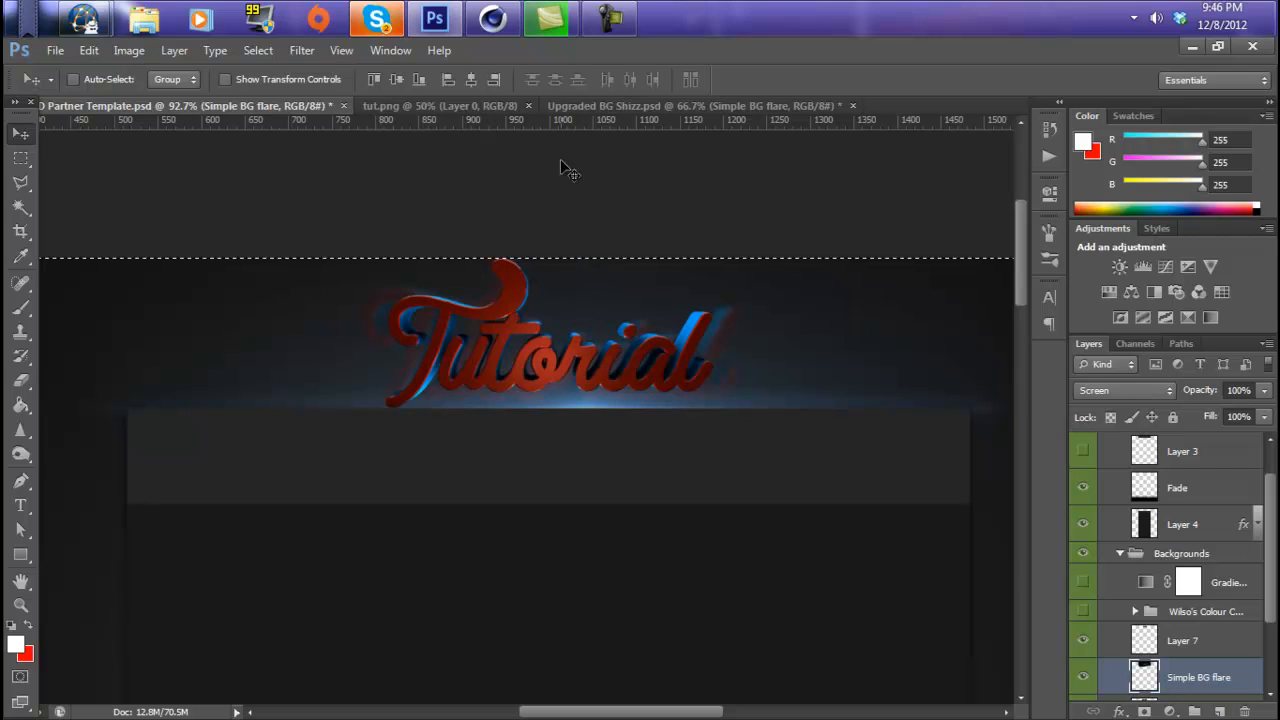
{"action": "left_click", "coordinate": [474, 84]}
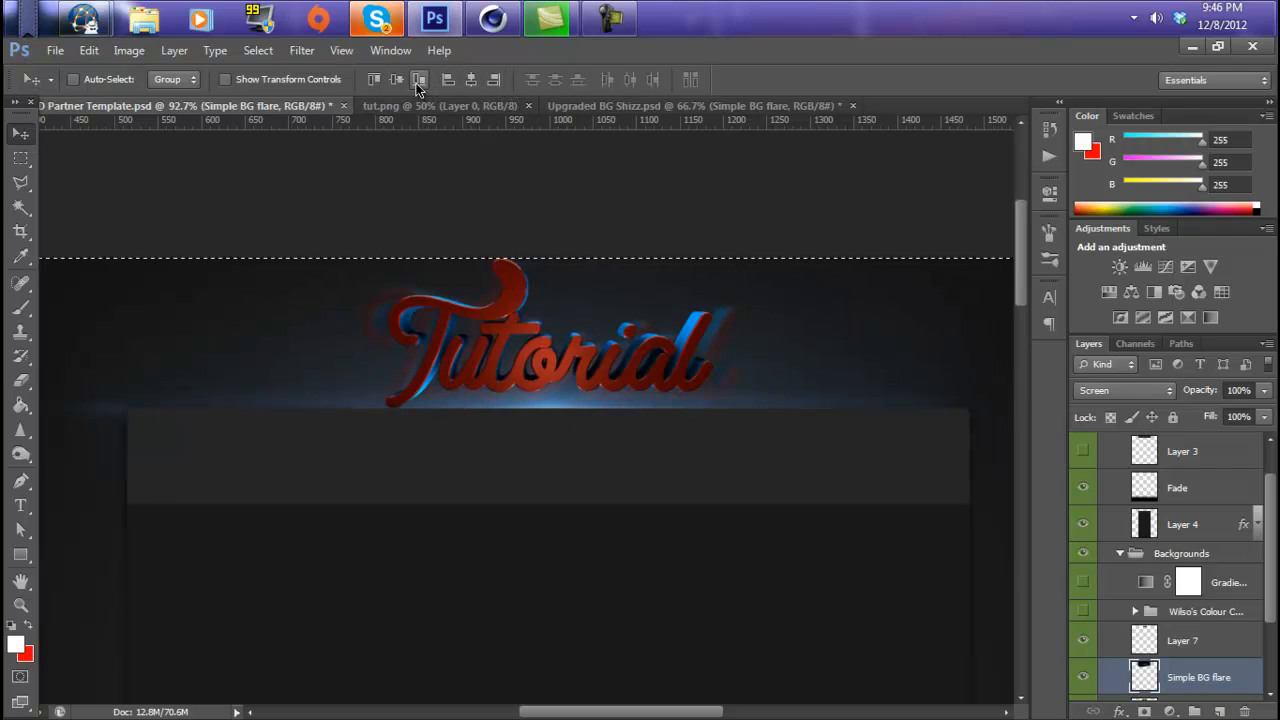
{"action": "left_click", "coordinate": [446, 84]}
{"action": "left_click", "coordinate": [470, 79]}
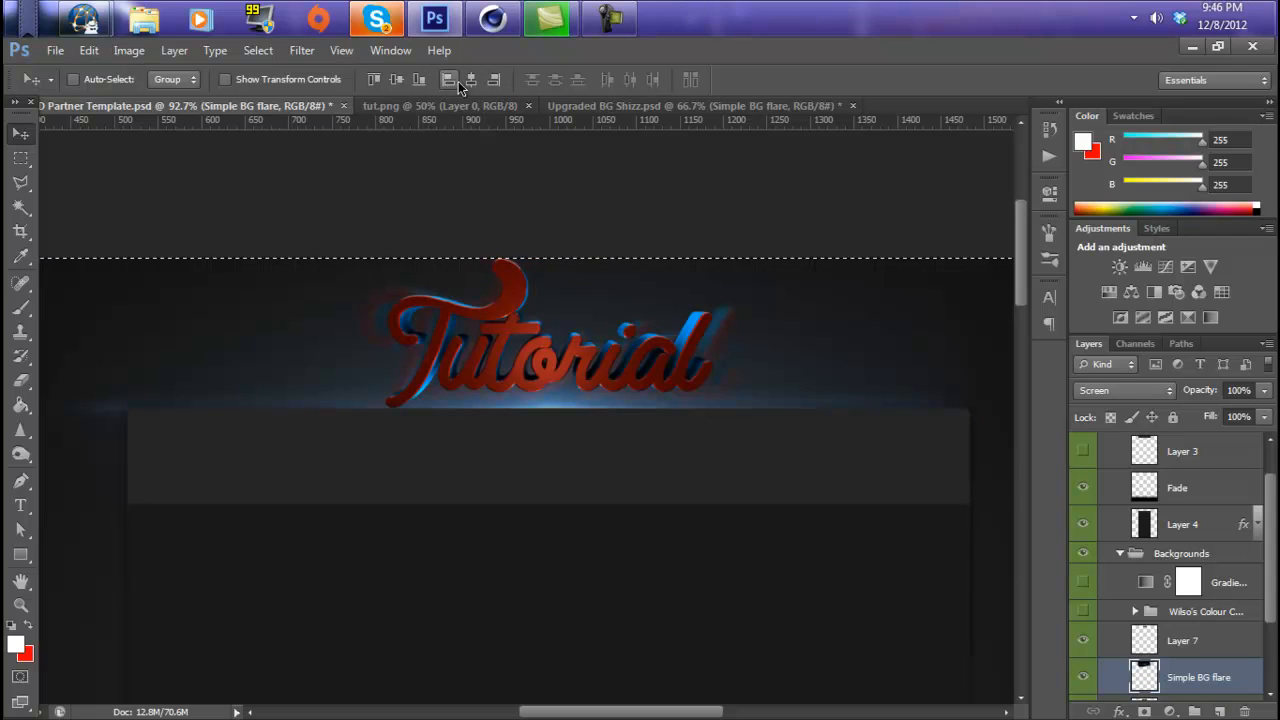
{"action": "left_click", "coordinate": [20, 158]}
{"action": "left_click", "coordinate": [97, 159]}
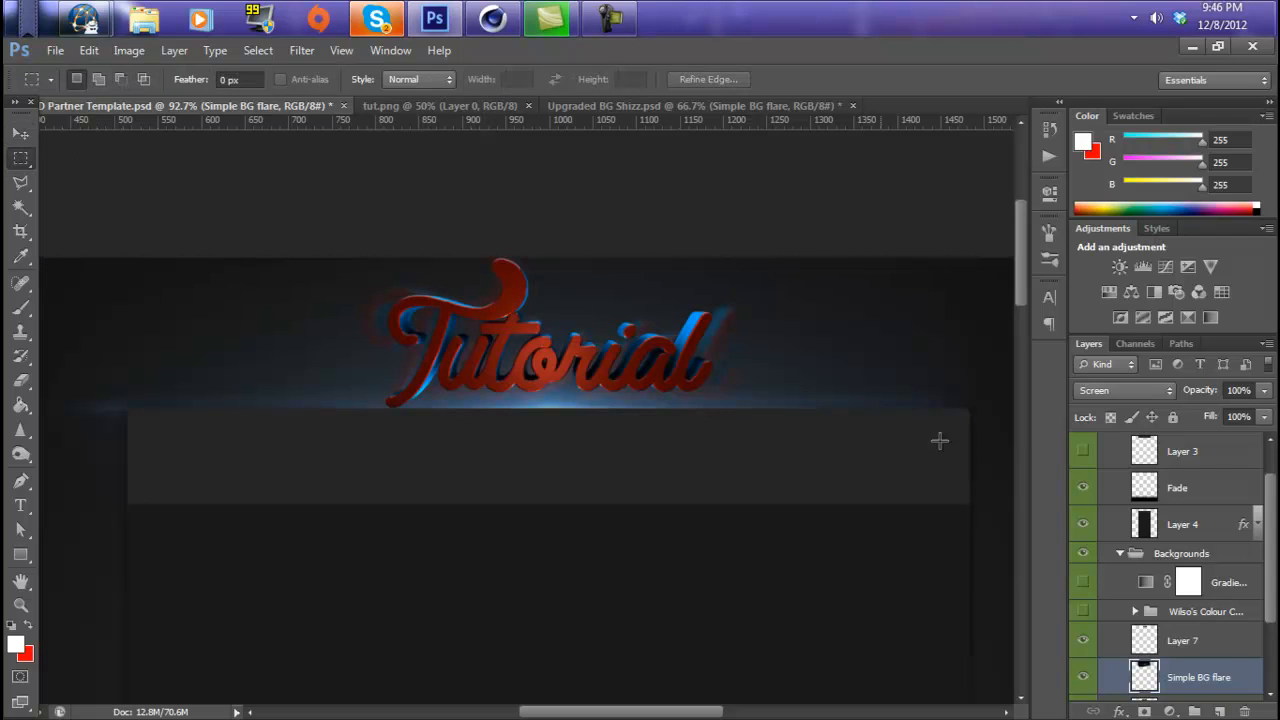
Show the Wilso's Colour group and the gradient adjustment layer above it in the Backgrounds group.
{"action": "scroll", "coordinate": [1157, 535], "scroll_direction": "down", "scroll_amount": 1}
{"action": "left_click", "coordinate": [1083, 589]}
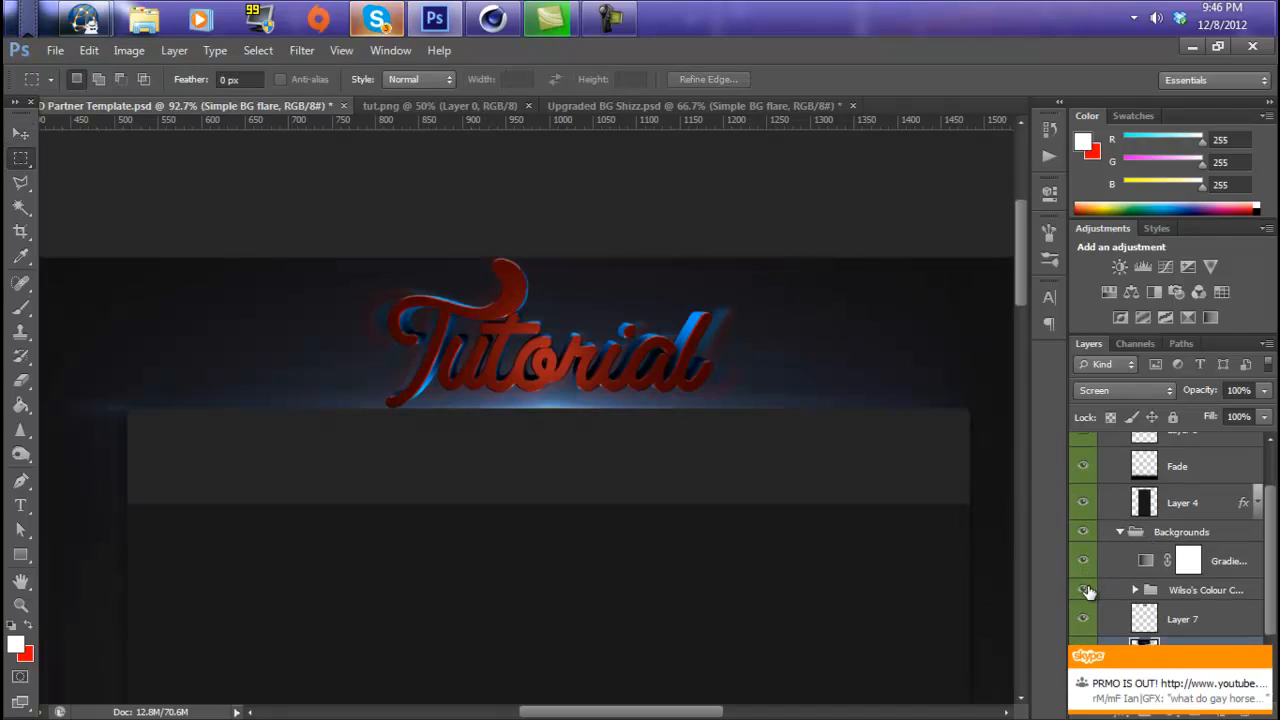
{"action": "left_click", "coordinate": [1083, 560]}
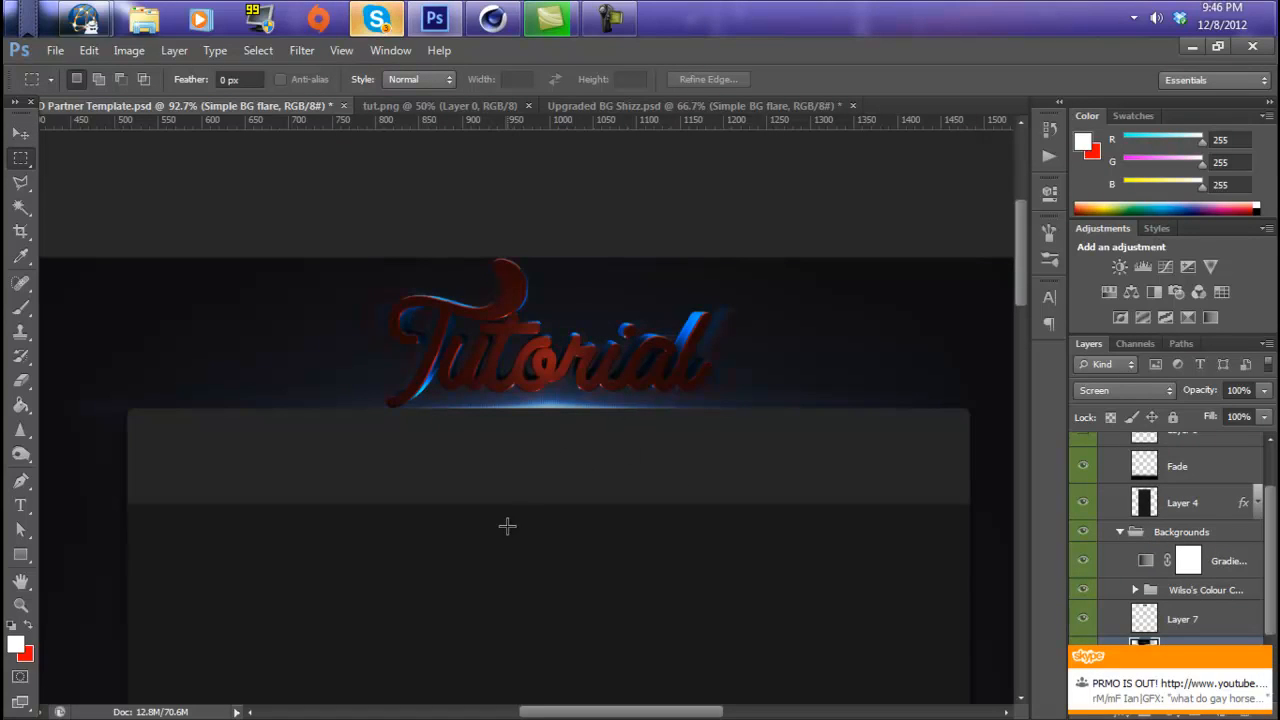
{"action": "left_click", "coordinate": [20, 133]}
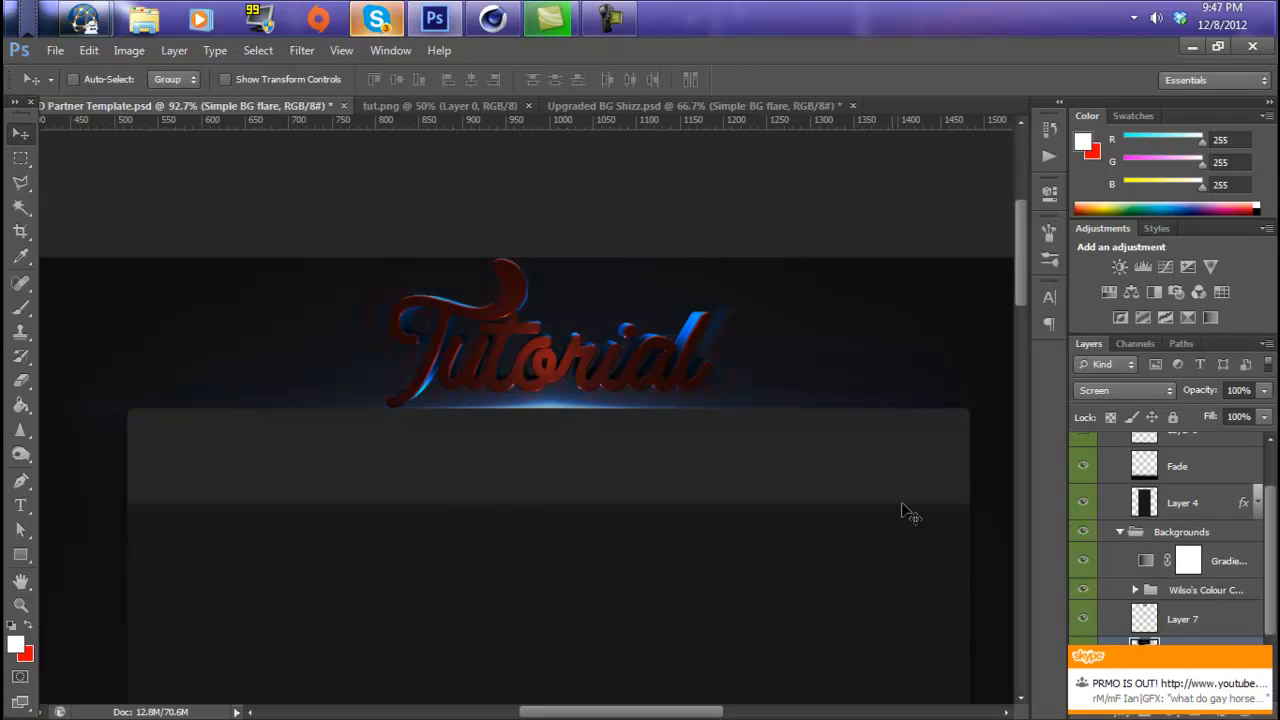
{"action": "left_click", "coordinate": [1257, 658]}
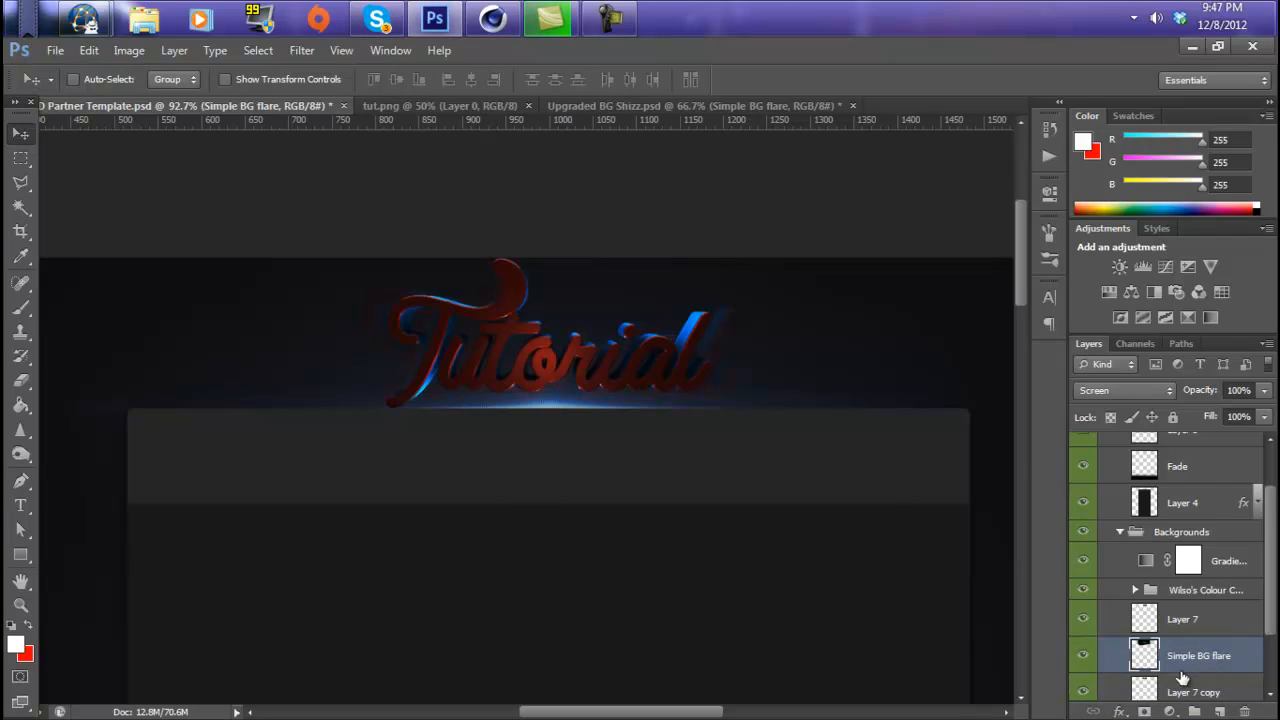
Reorder the Simple BG flare layer to sit directly above Layer 7, and check both sides of the banner.
{"action": "scroll", "coordinate": [1182, 678], "scroll_direction": "down", "scroll_amount": 2}
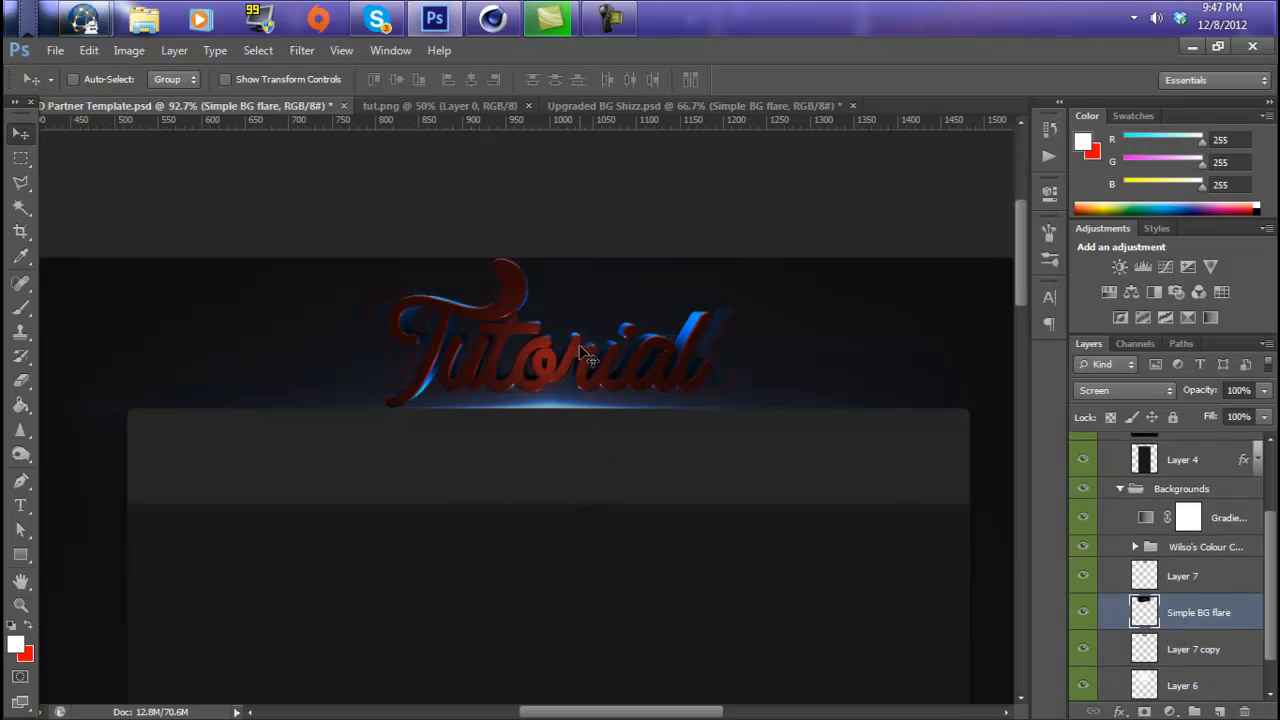
{"action": "left_click", "coordinate": [1106, 582]}
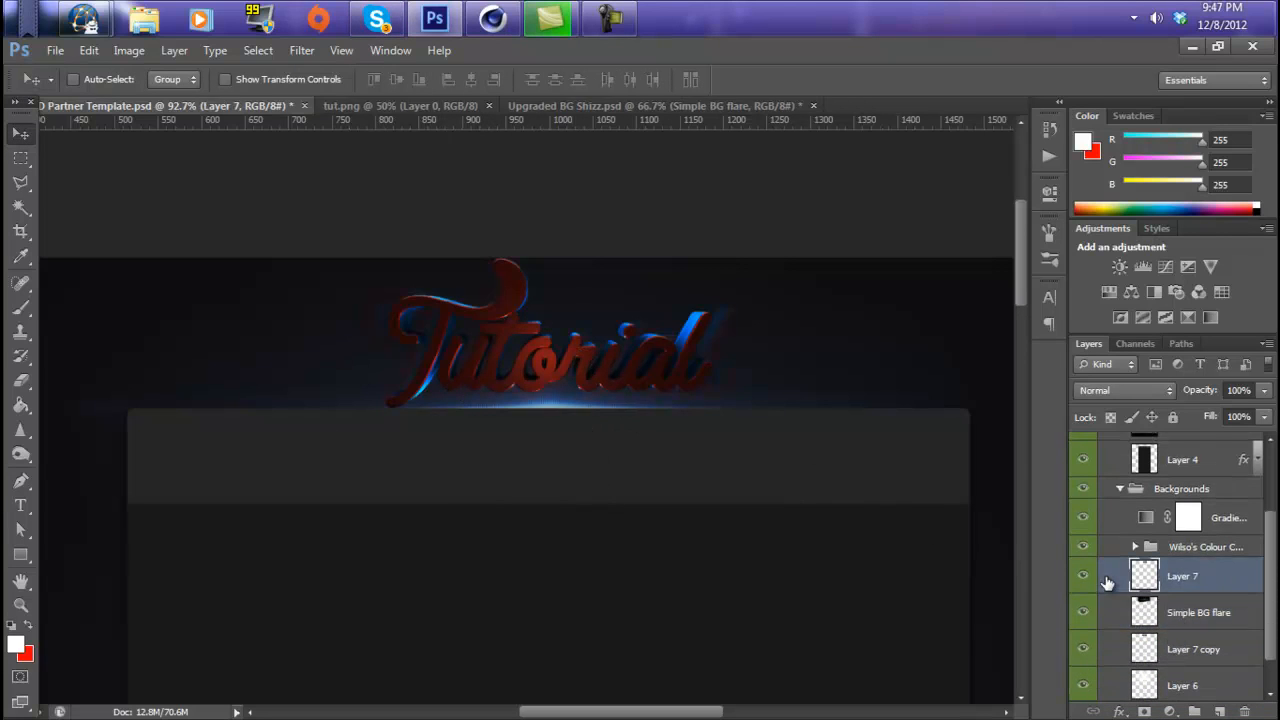
{"action": "left_click", "coordinate": [21, 380]}
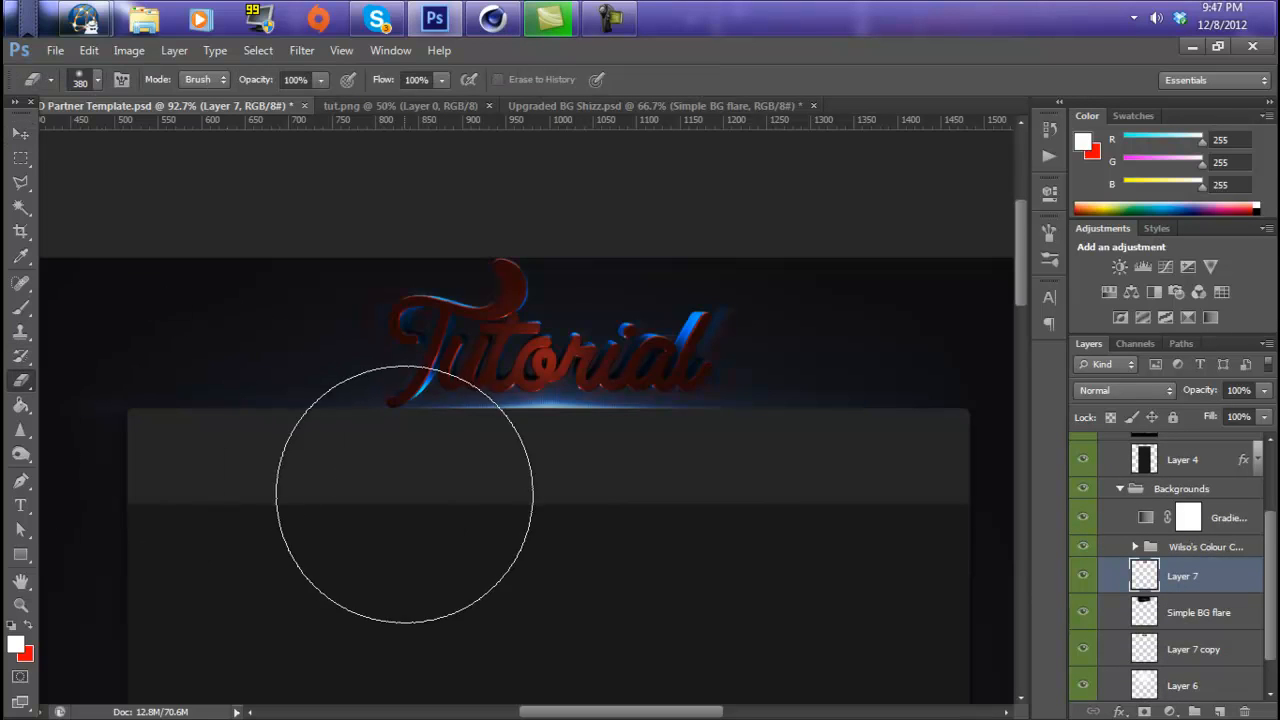
{"action": "left_click_drag", "start_coordinate": [632, 712], "coordinate": [582, 712]}
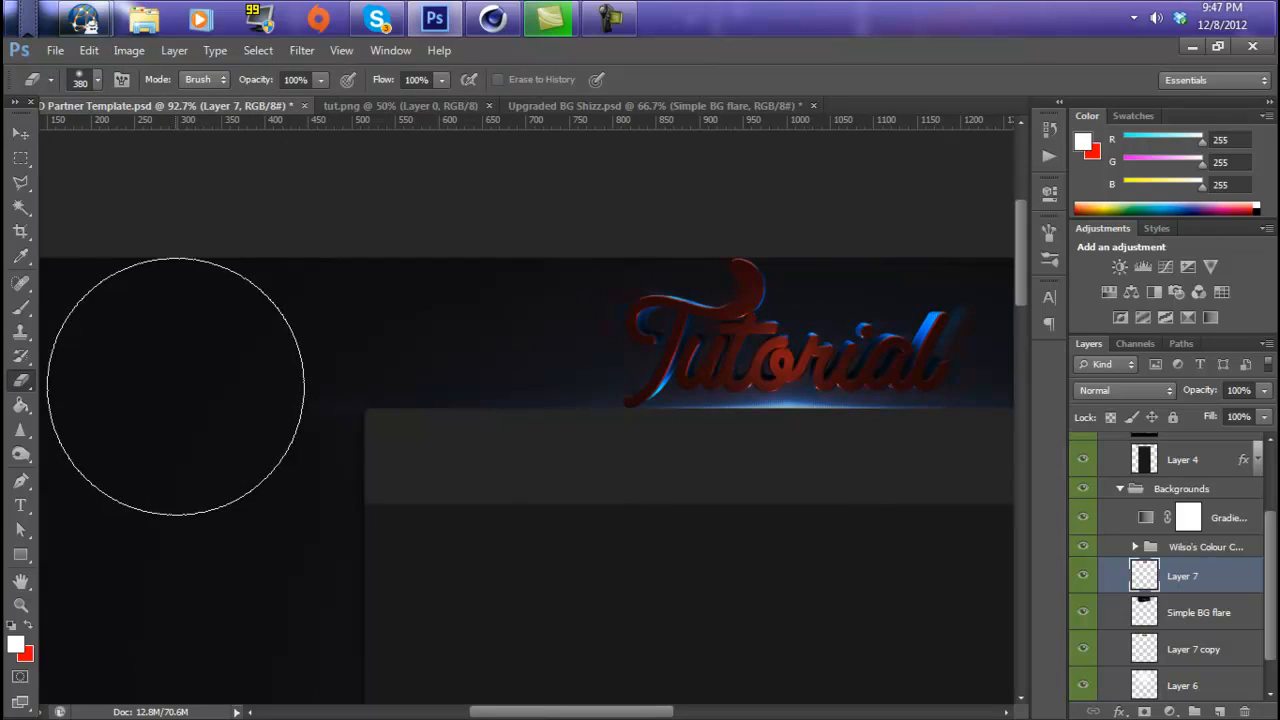
{"action": "left_click", "coordinate": [1232, 620]}
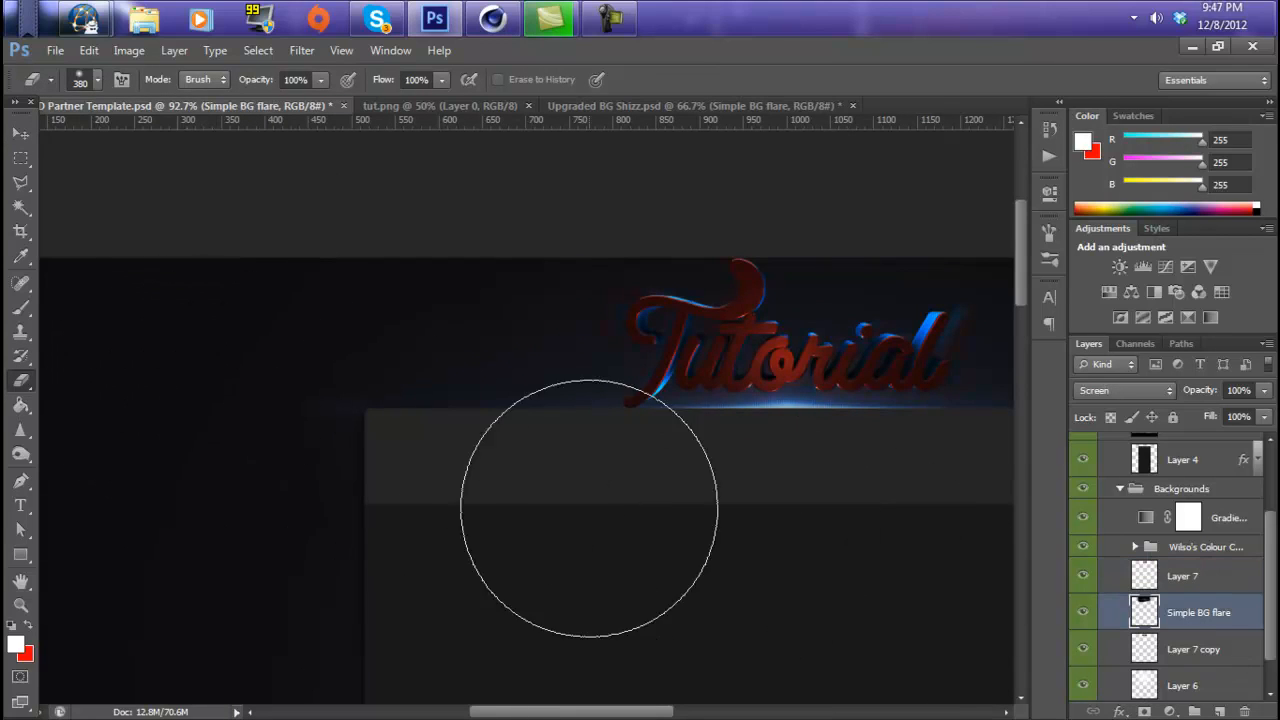
{"action": "mouse_move", "coordinate": [1218, 624]}
{"action": "left_mouse_down"}
{"action": "mouse_move", "coordinate": [1210, 562]}
{"action": "mouse_move", "coordinate": [1206, 572]}
{"action": "left_mouse_up"}
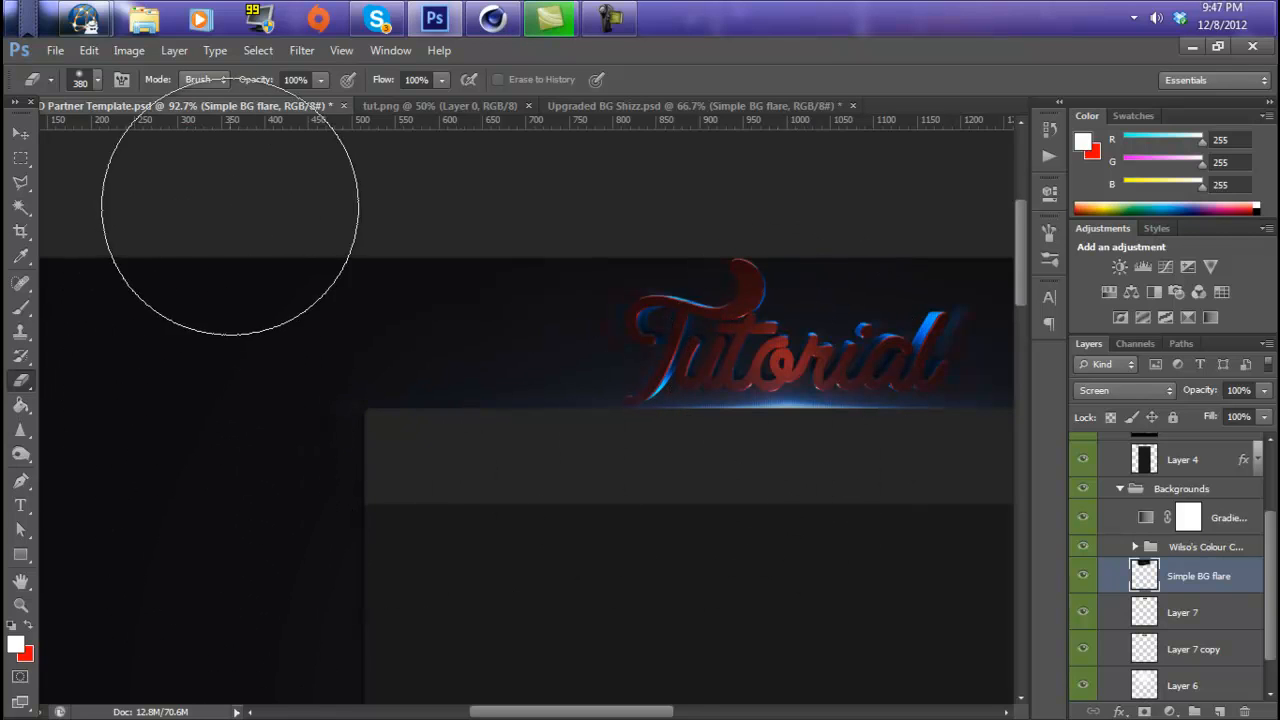
{"action": "left_click", "coordinate": [20, 133]}
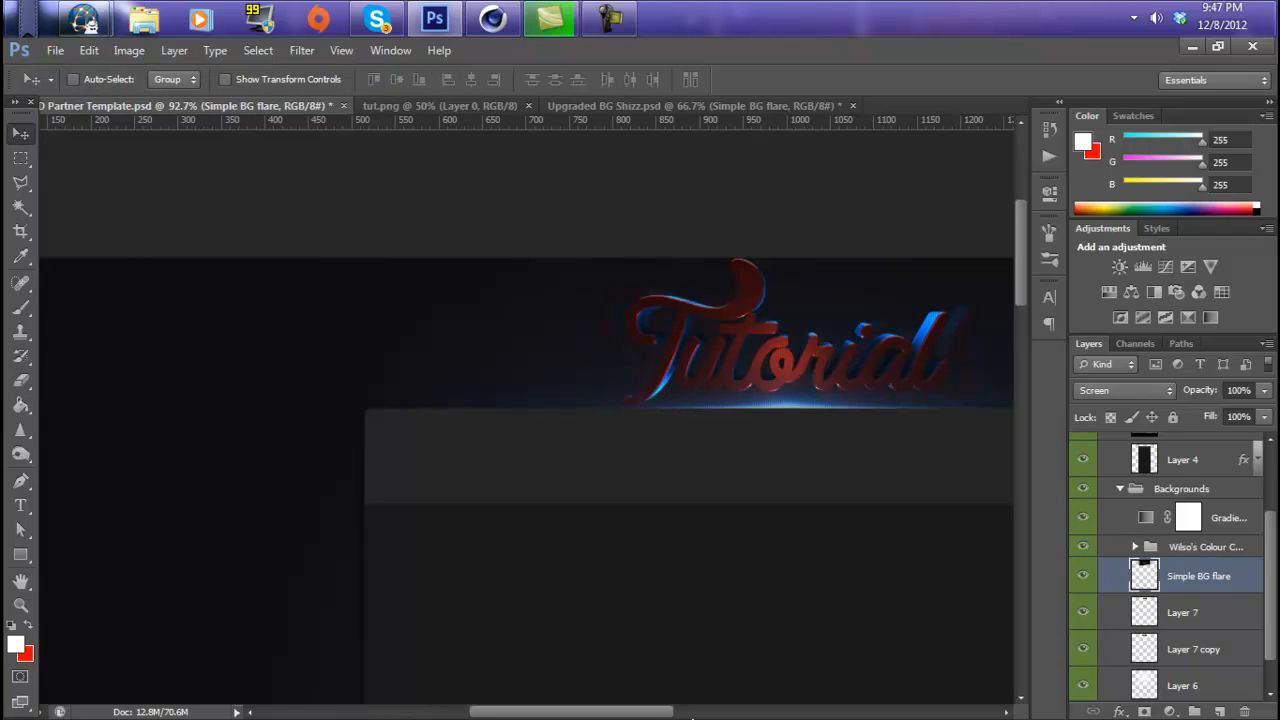
{"action": "left_click_drag", "start_coordinate": [644, 713], "coordinate": [727, 713]}
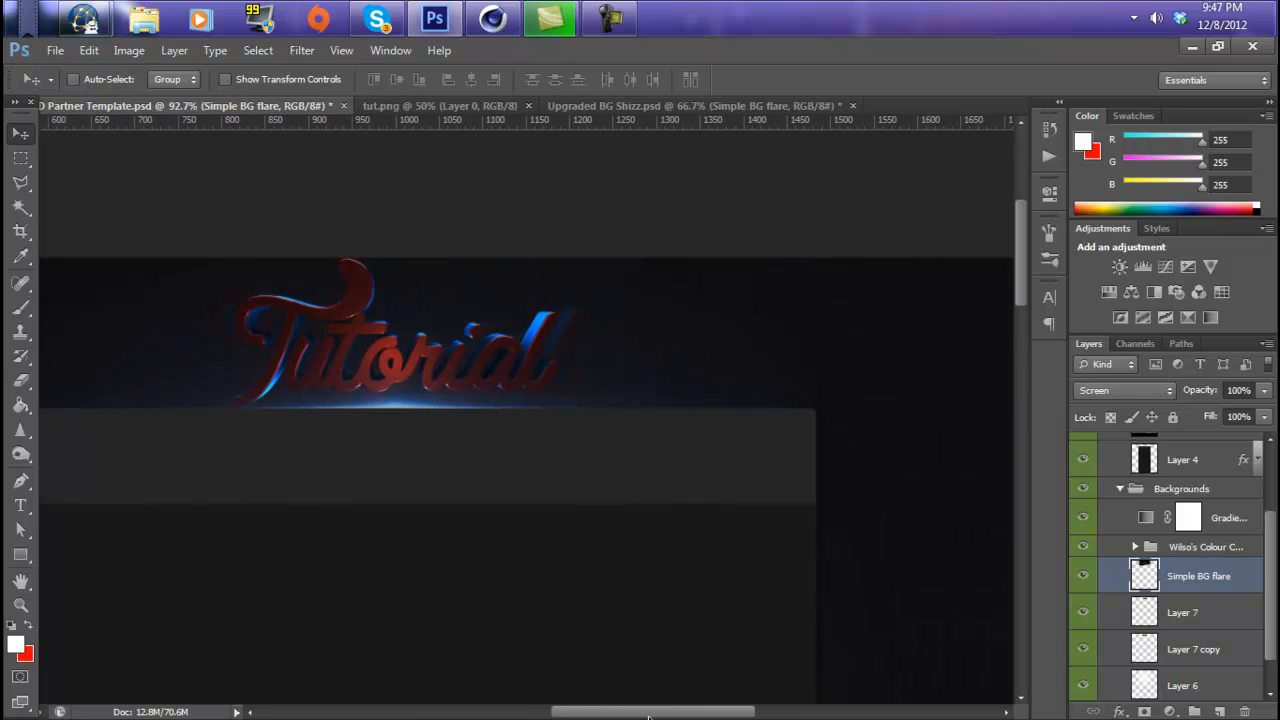
{"action": "left_click_drag", "start_coordinate": [648, 717], "coordinate": [612, 716]}
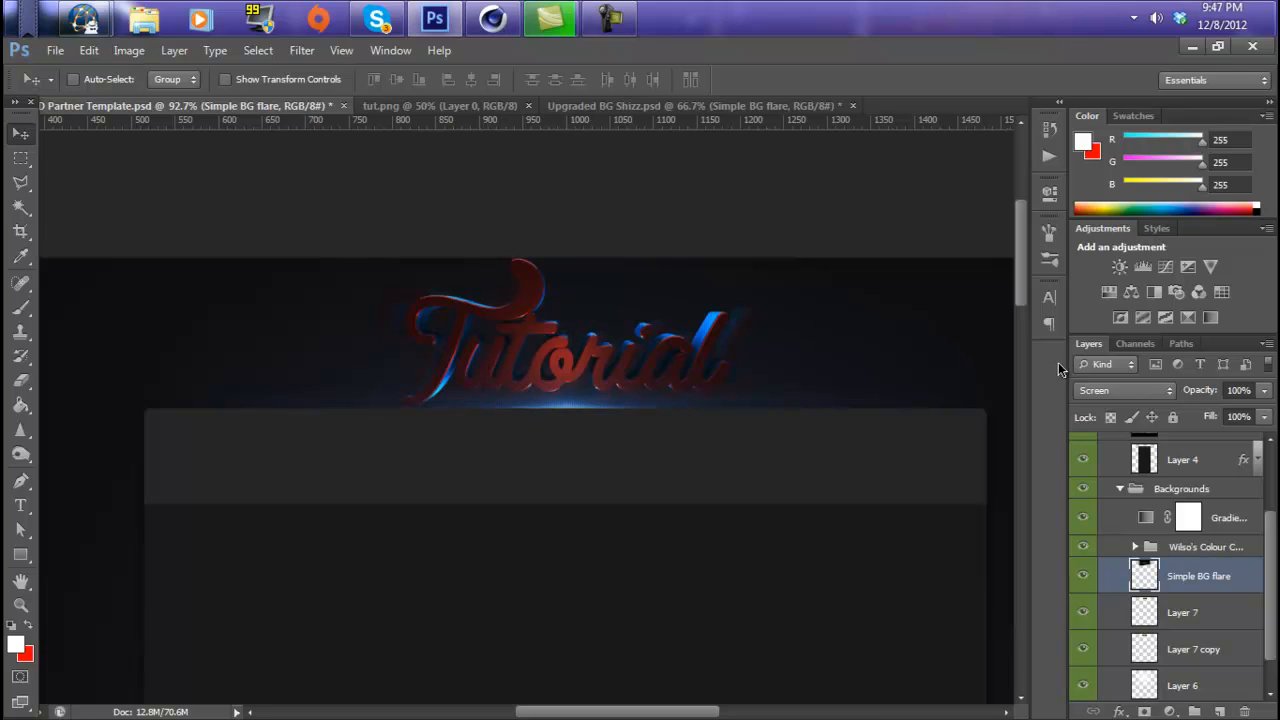
Reduce the Simple BG flare layer's opacity to 82% and inspect the glow beneath the Tutorial text.
{"action": "left_click", "coordinate": [1236, 390]}
{"action": "left_click_drag", "start_coordinate": [1184, 390], "coordinate": [1202, 391]}
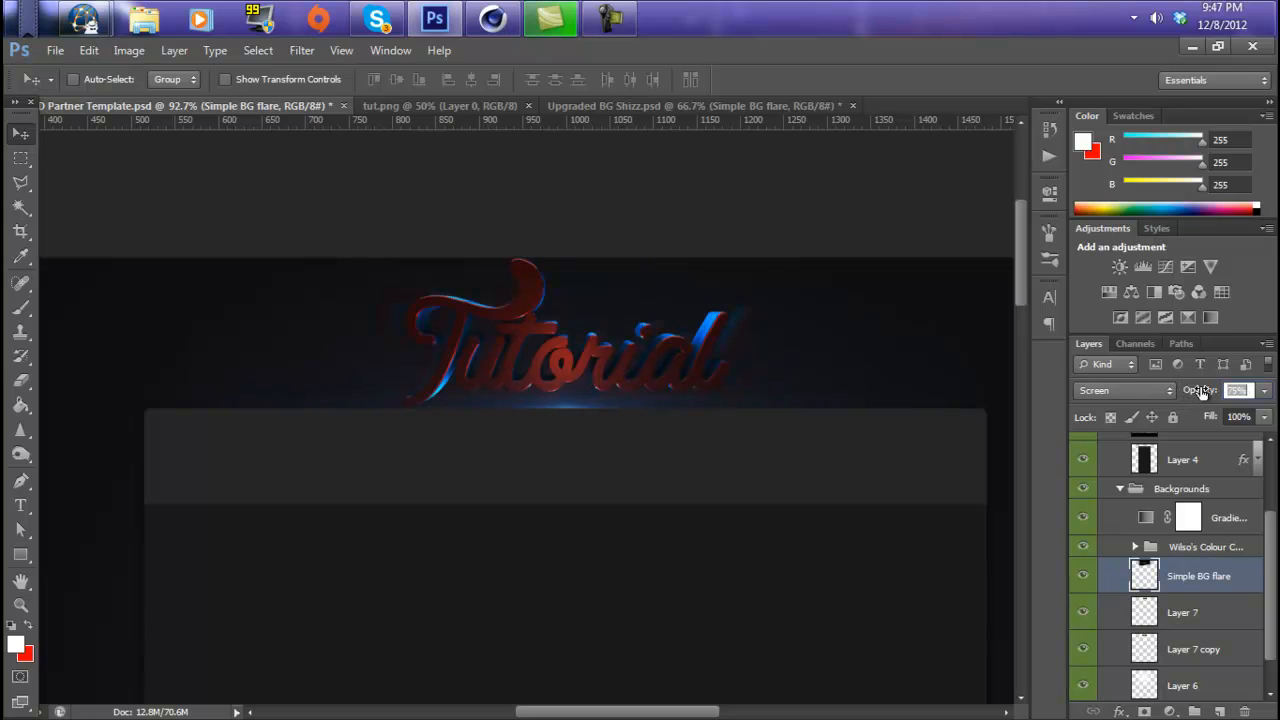
{"action": "key", "text": "Return"}
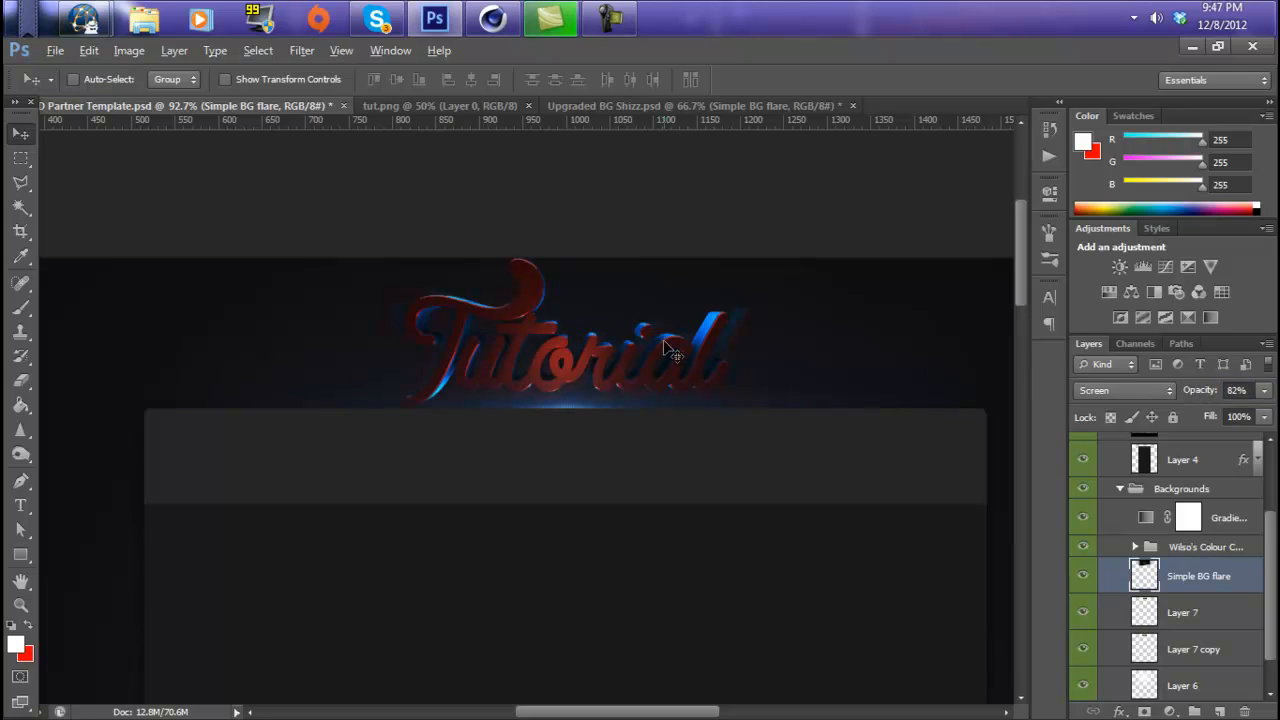
{"action": "scroll", "coordinate": [665, 343], "scroll_direction": "up", "scroll_amount": 4}
{"action": "scroll", "coordinate": [433, 360], "scroll_direction": "up", "scroll_amount": 1}
{"action": "scroll", "coordinate": [433, 360], "scroll_direction": "down", "scroll_amount": 5}
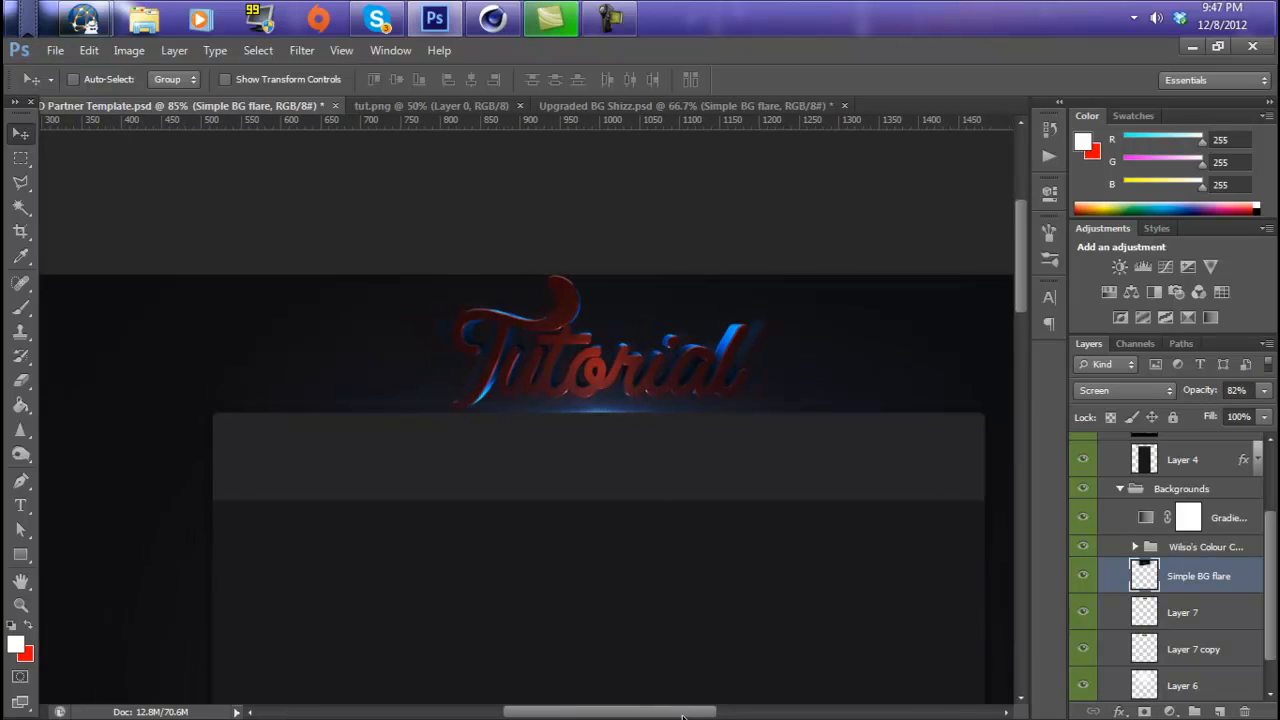
{"action": "scroll", "coordinate": [637, 411], "scroll_direction": "up", "scroll_amount": 4}
{"action": "scroll", "coordinate": [637, 413], "scroll_direction": "up", "scroll_amount": 2}
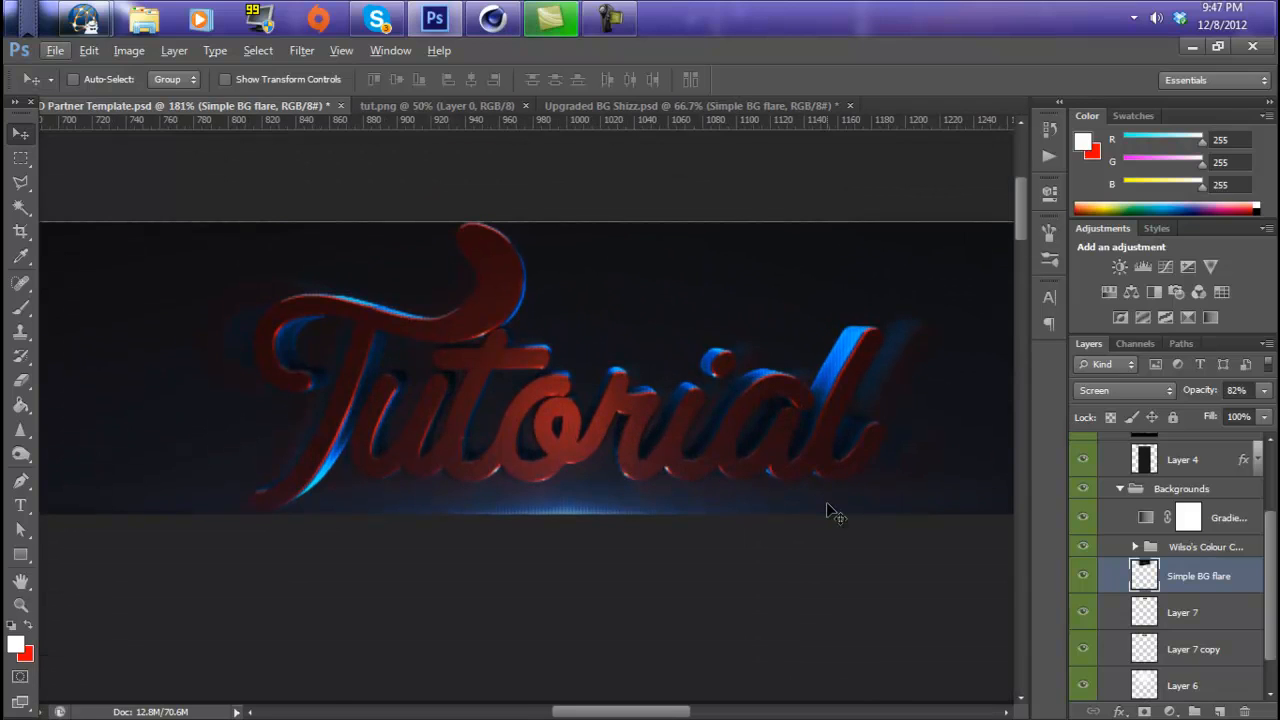
Rename Layer 7 as Text and Layer 7 copy as Text blur.
{"action": "scroll", "coordinate": [1235, 607], "scroll_direction": "down", "scroll_amount": 1}
{"action": "left_click", "coordinate": [1215, 591]}
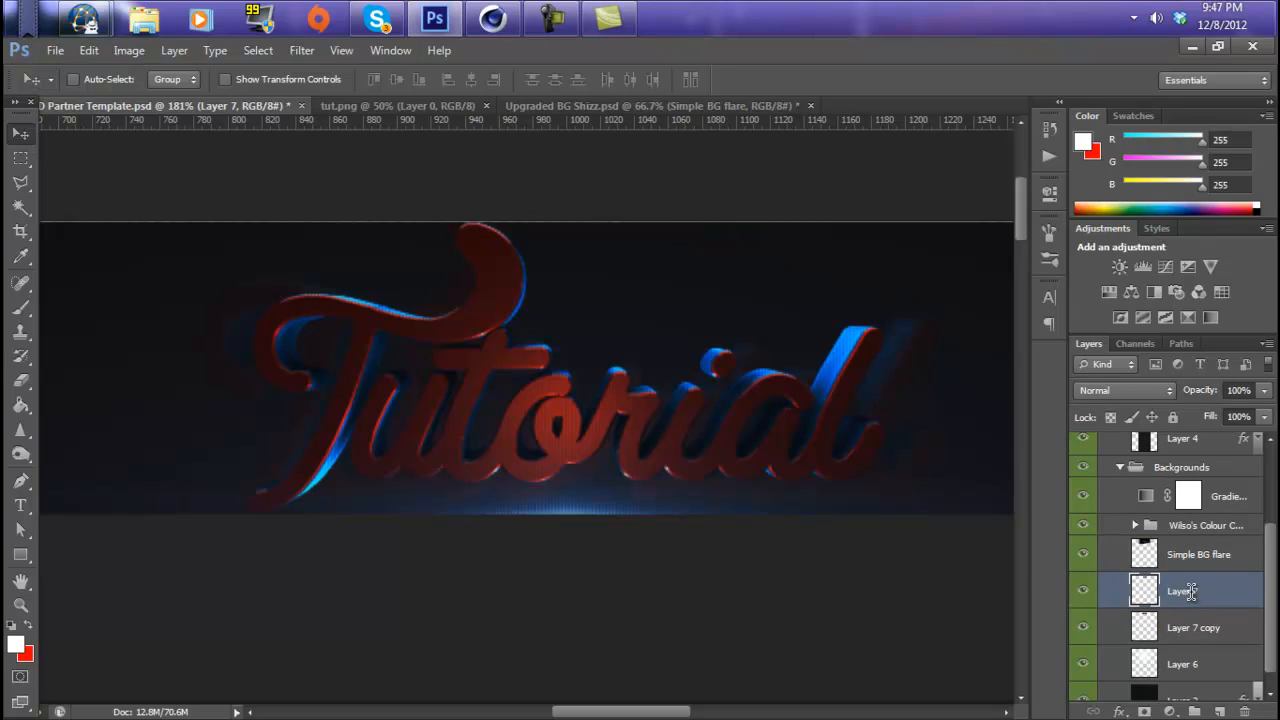
{"action": "double_click", "coordinate": [1190, 591]}
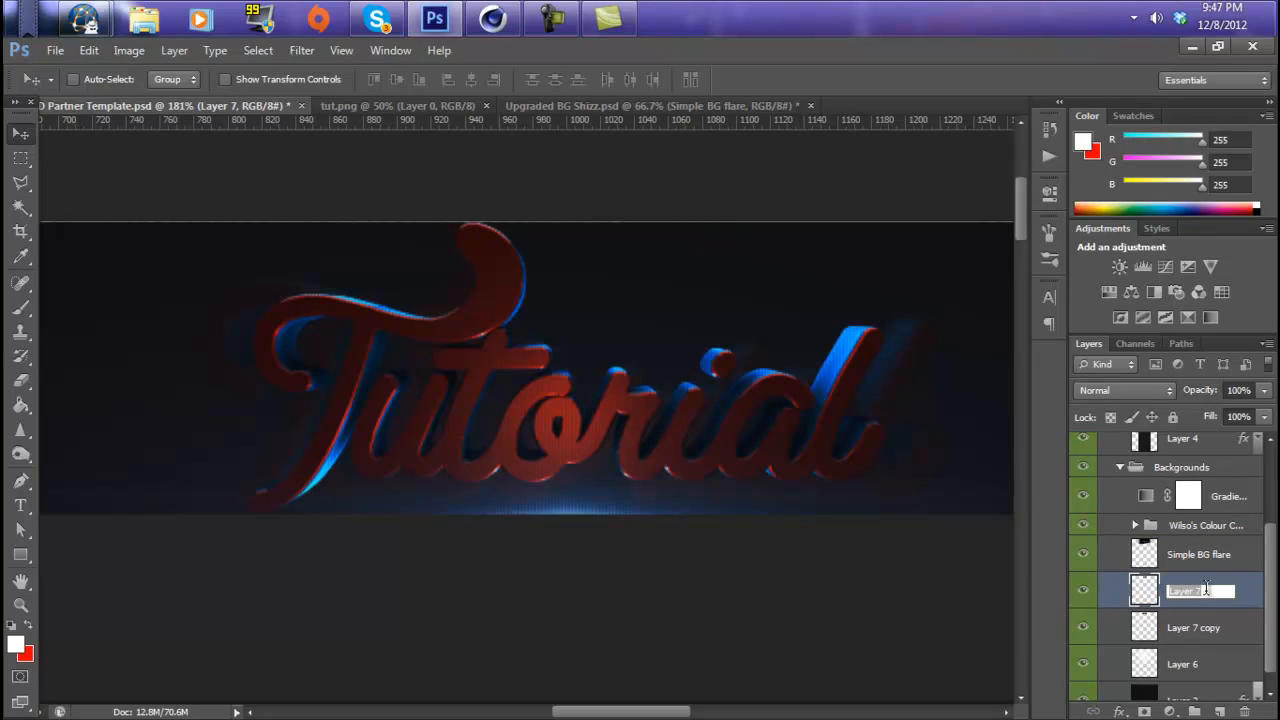
{"action": "type", "text": "Text"}
{"action": "left_click", "coordinate": [1178, 633]}
{"action": "double_click", "coordinate": [1210, 628]}
{"action": "type", "text": "Text blu"}
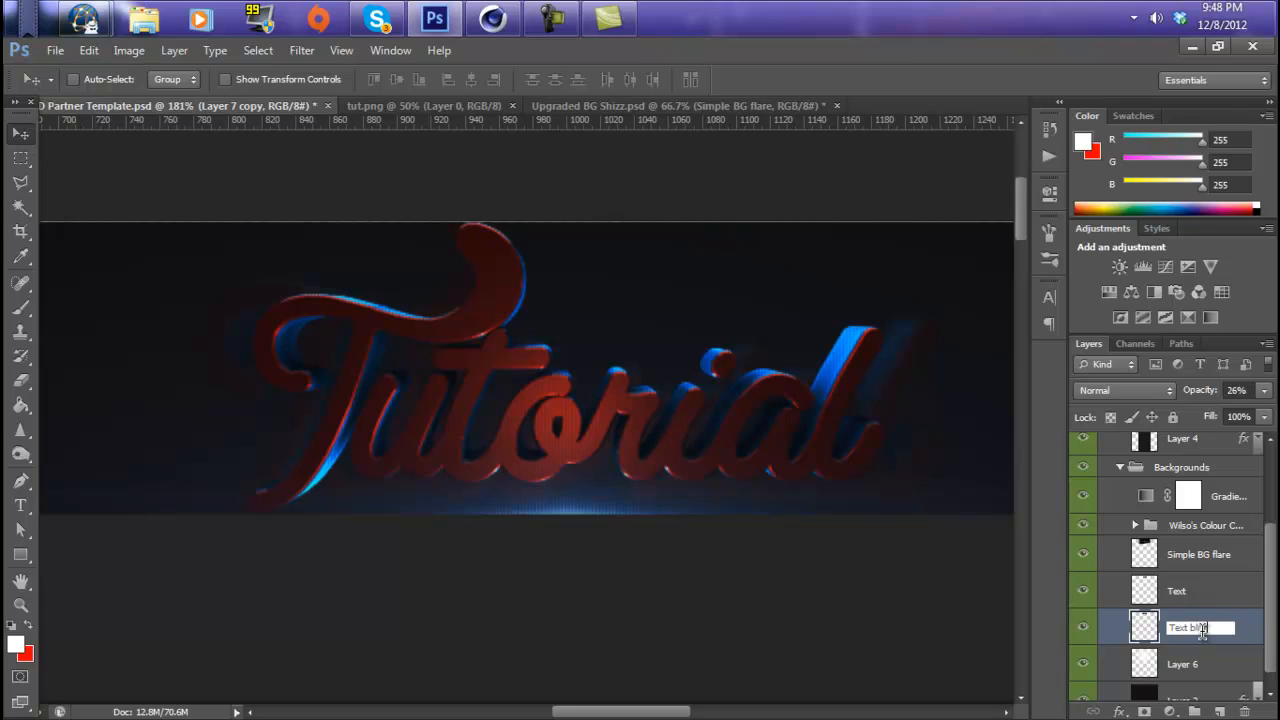
{"action": "type", "text": "r"}
{"action": "key", "text": "Return"}
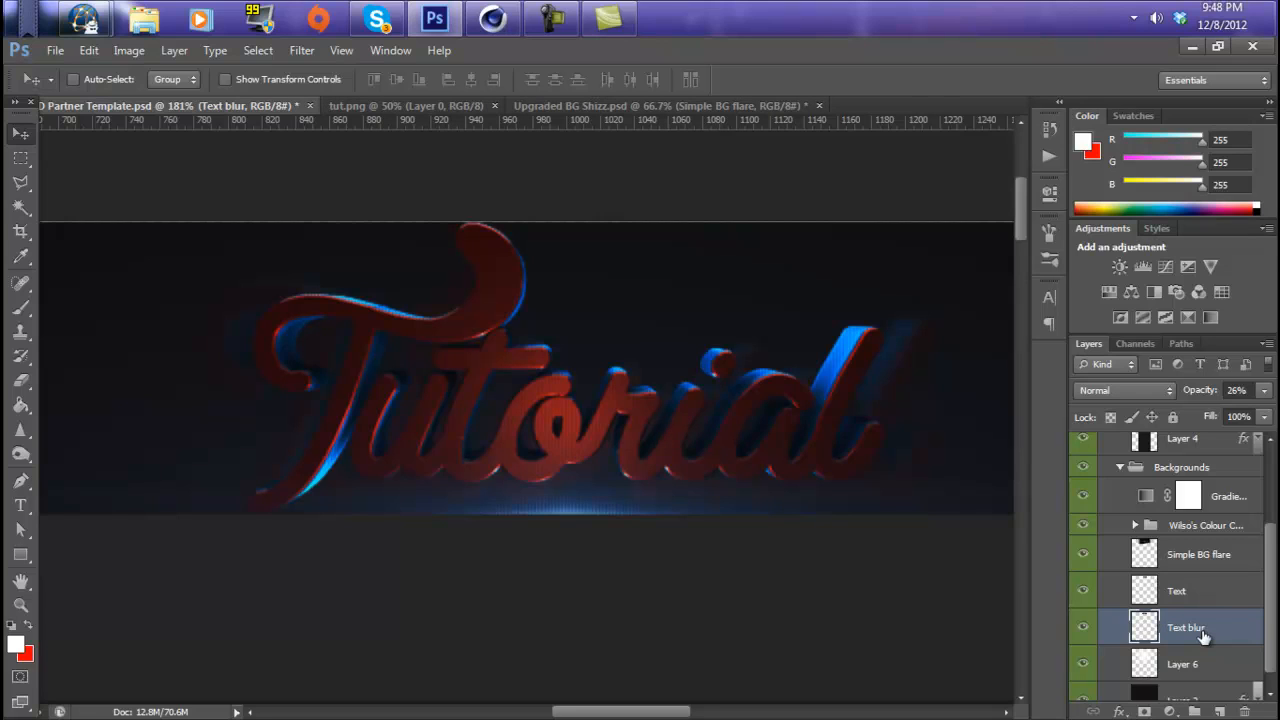
Draw a curved Pen shape about 47 by 96 px along the T's stem above the Text layer, using a solid stroke line.
{"action": "left_click", "coordinate": [1213, 601]}
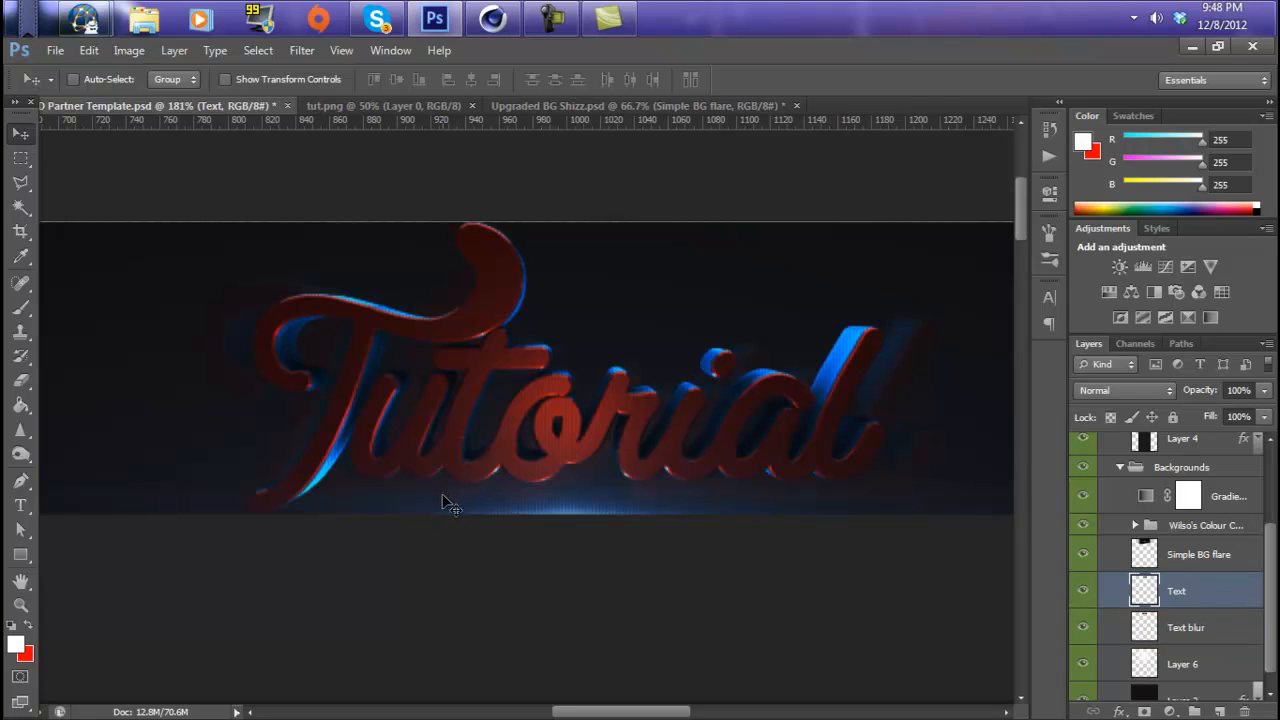
{"action": "left_click", "coordinate": [20, 481]}
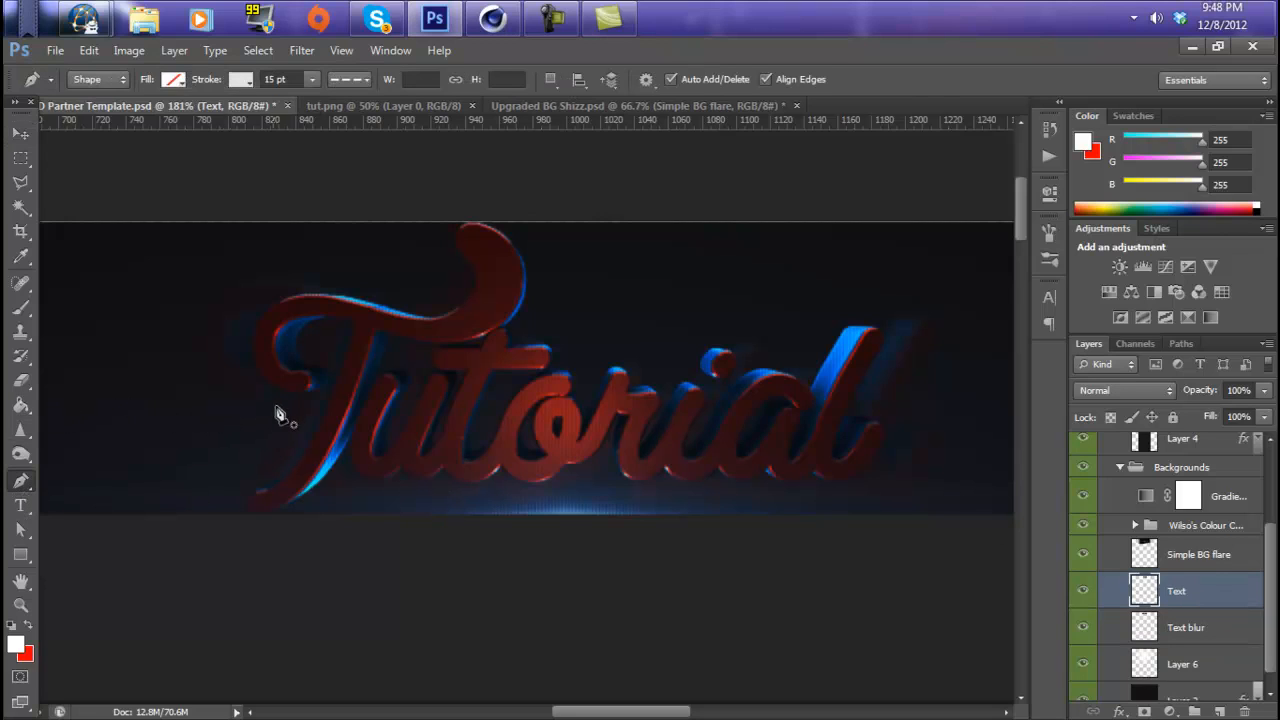
{"action": "left_click", "coordinate": [355, 326]}
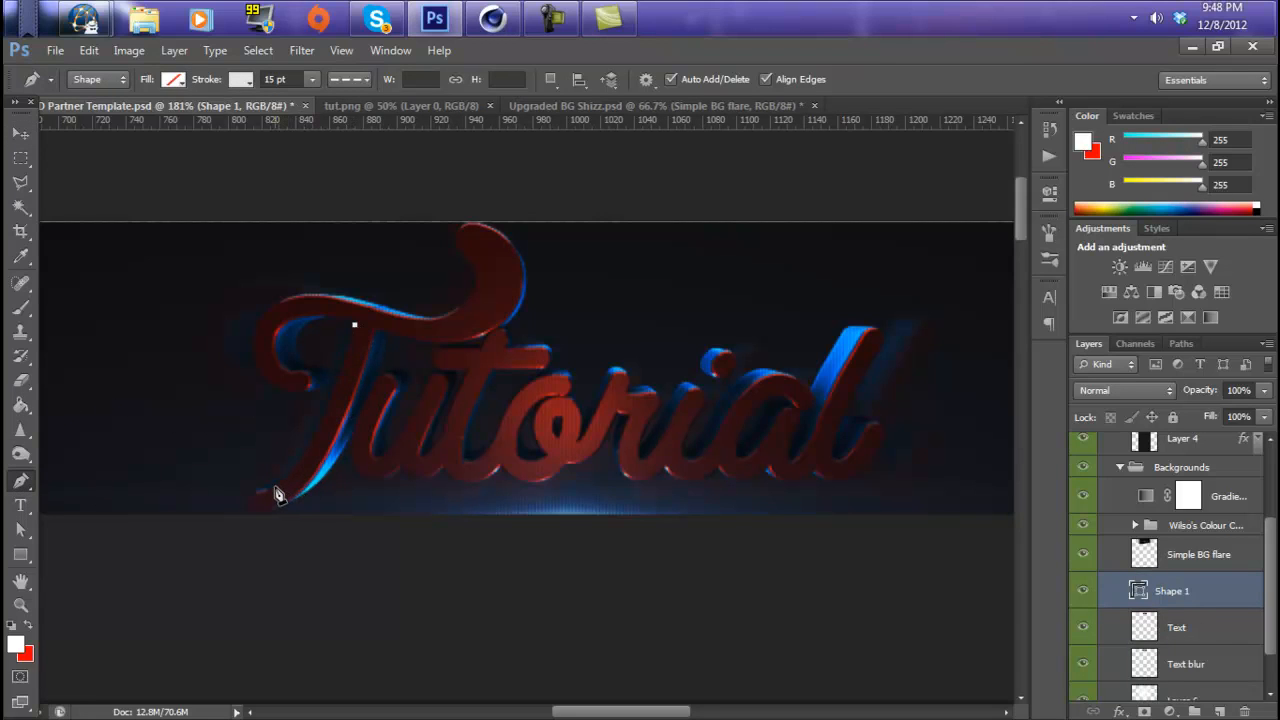
{"action": "left_click_drag", "start_coordinate": [275, 488], "coordinate": [231, 516]}
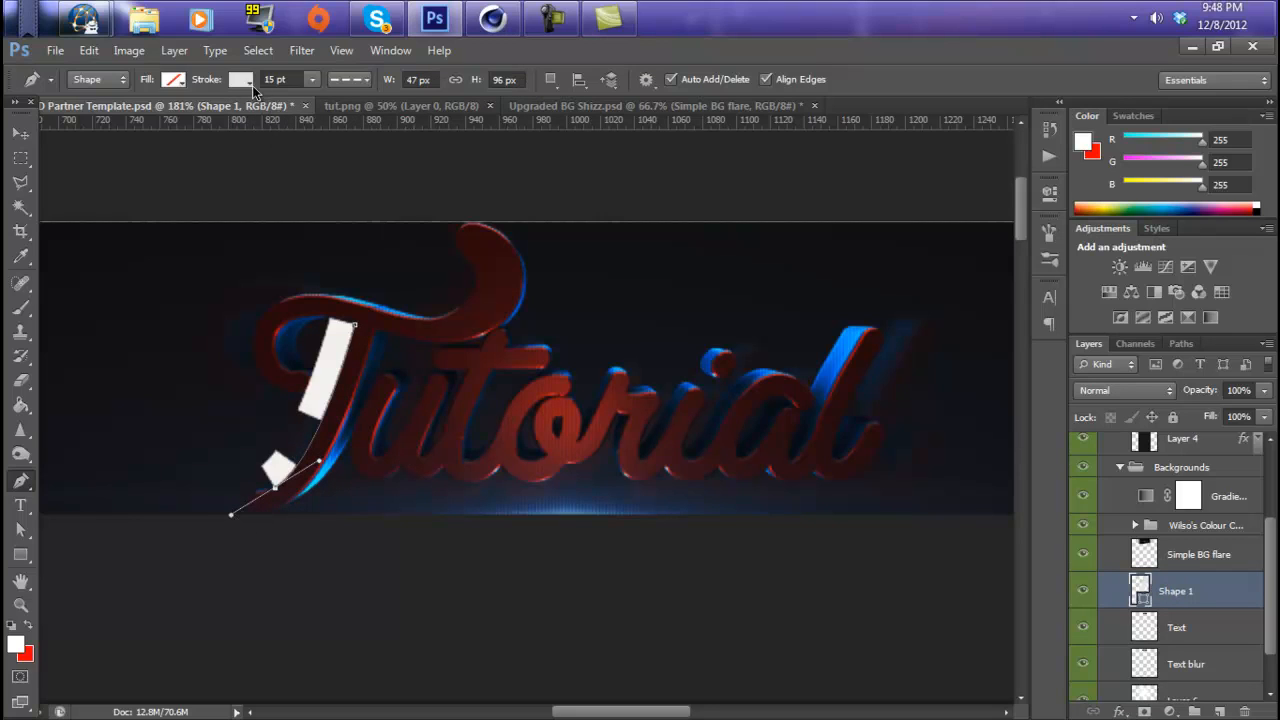
{"action": "left_click", "coordinate": [348, 80]}
{"action": "left_click", "coordinate": [358, 129]}
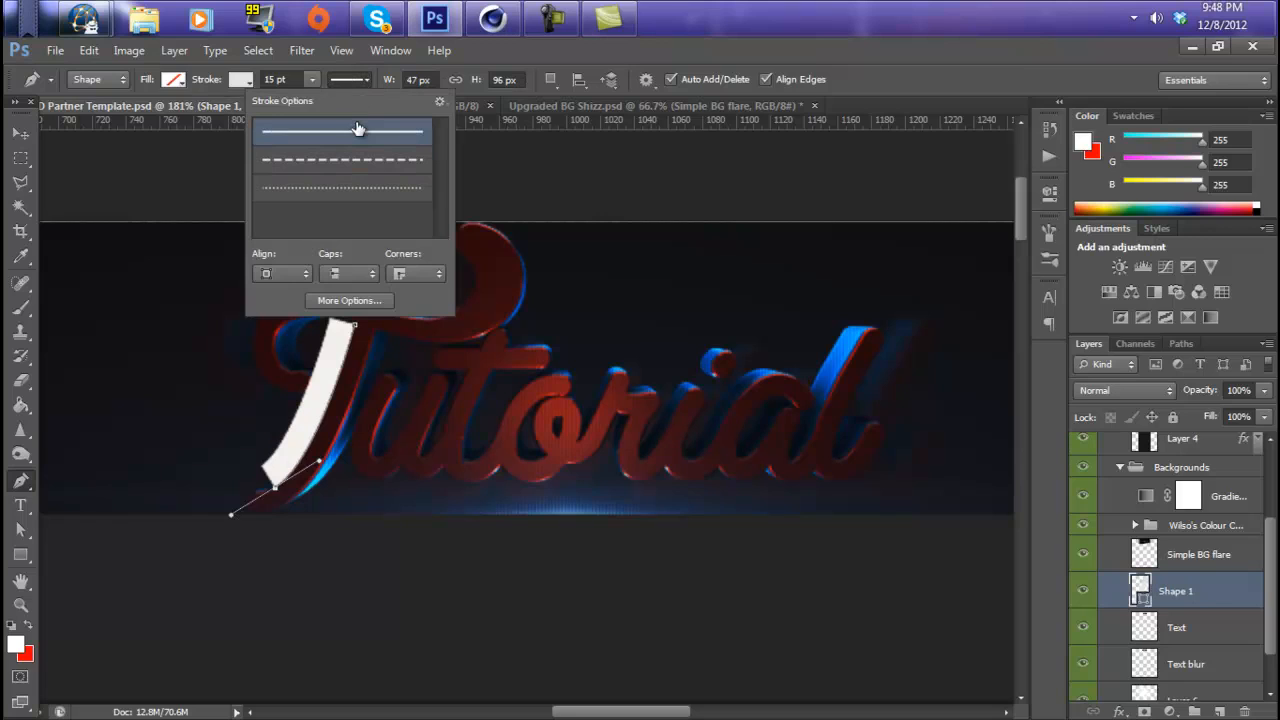
{"action": "left_click", "coordinate": [373, 77]}
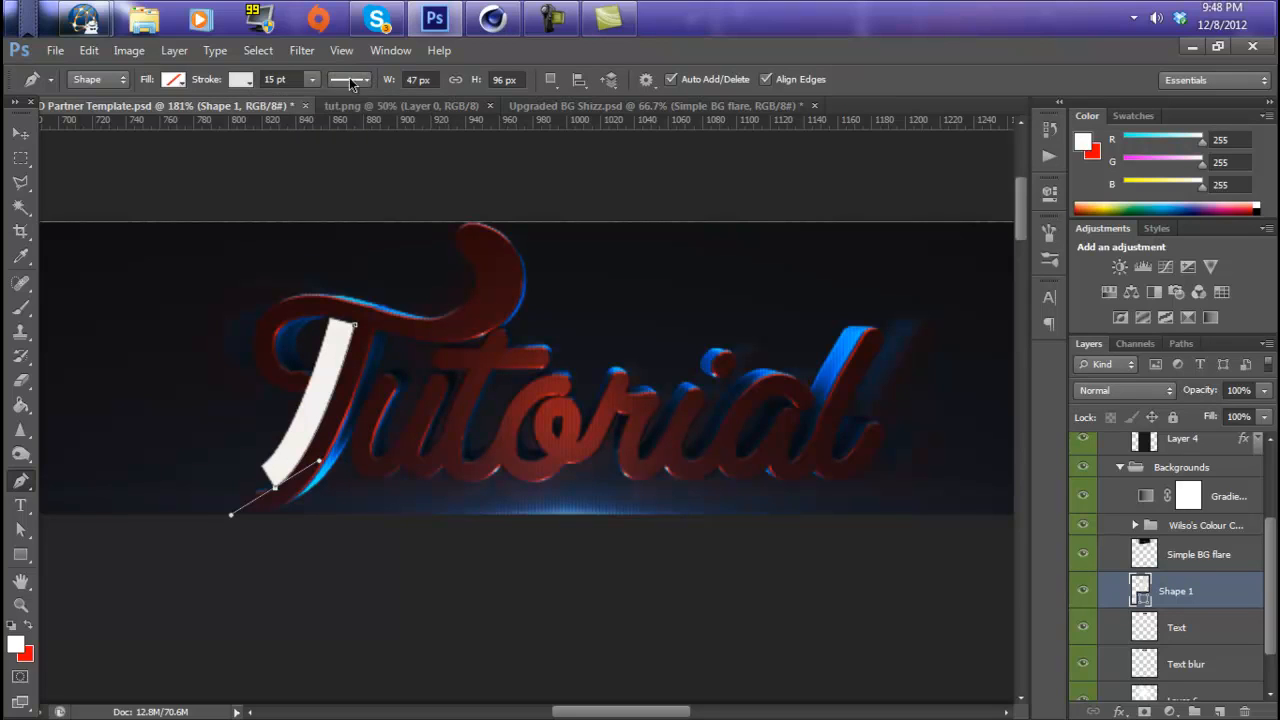
Try a white fill without a stroke on the T-stem shape, and set its fill to none as well.
{"action": "left_click", "coordinate": [170, 82]}
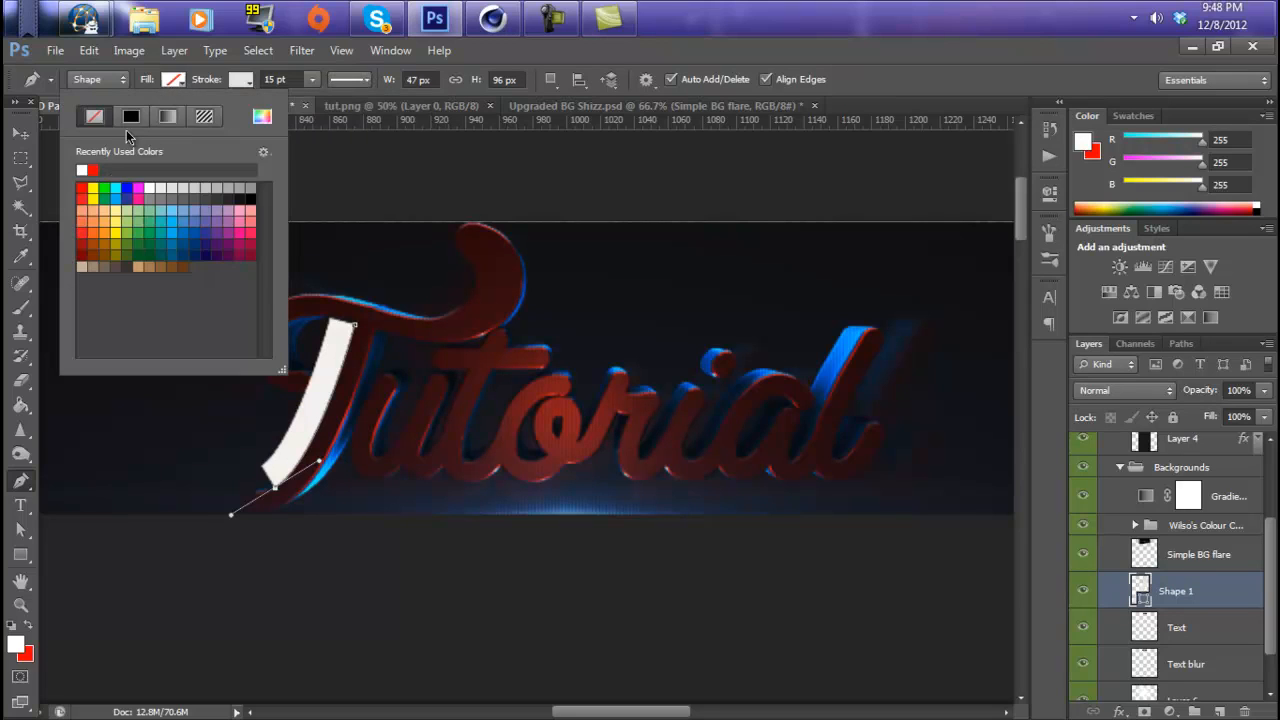
{"action": "left_click", "coordinate": [84, 167]}
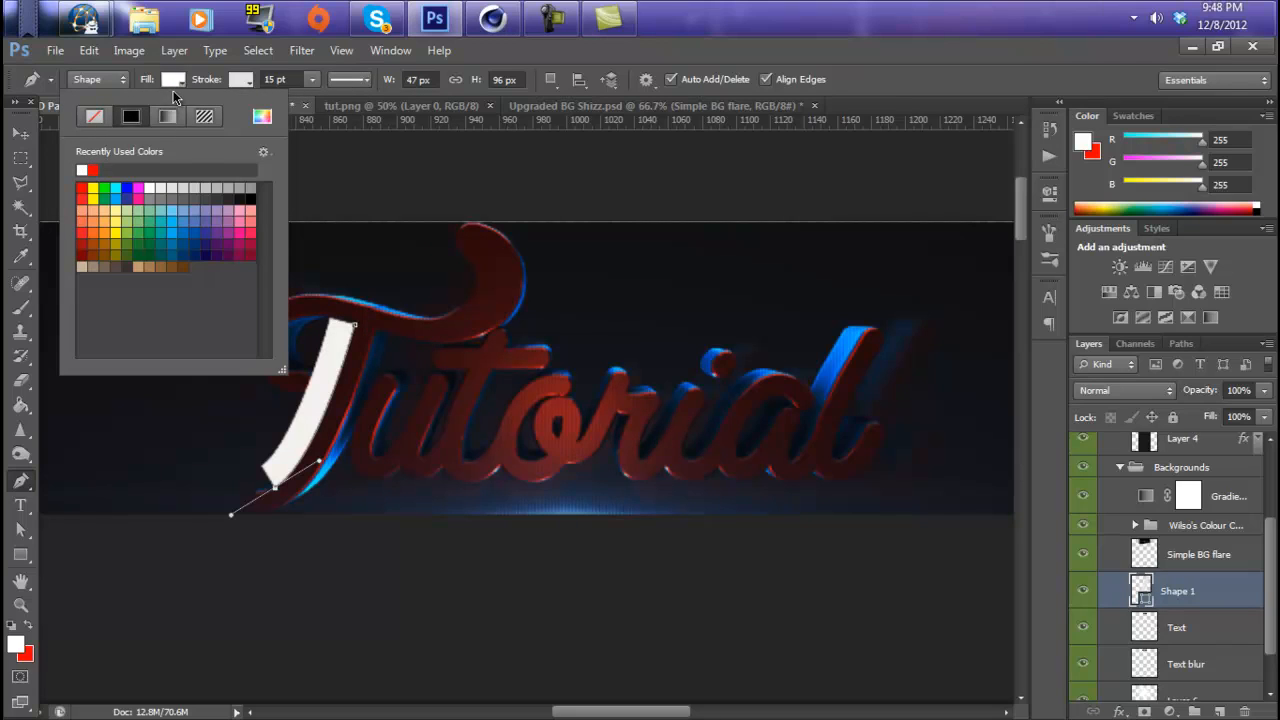
{"action": "left_click", "coordinate": [244, 79]}
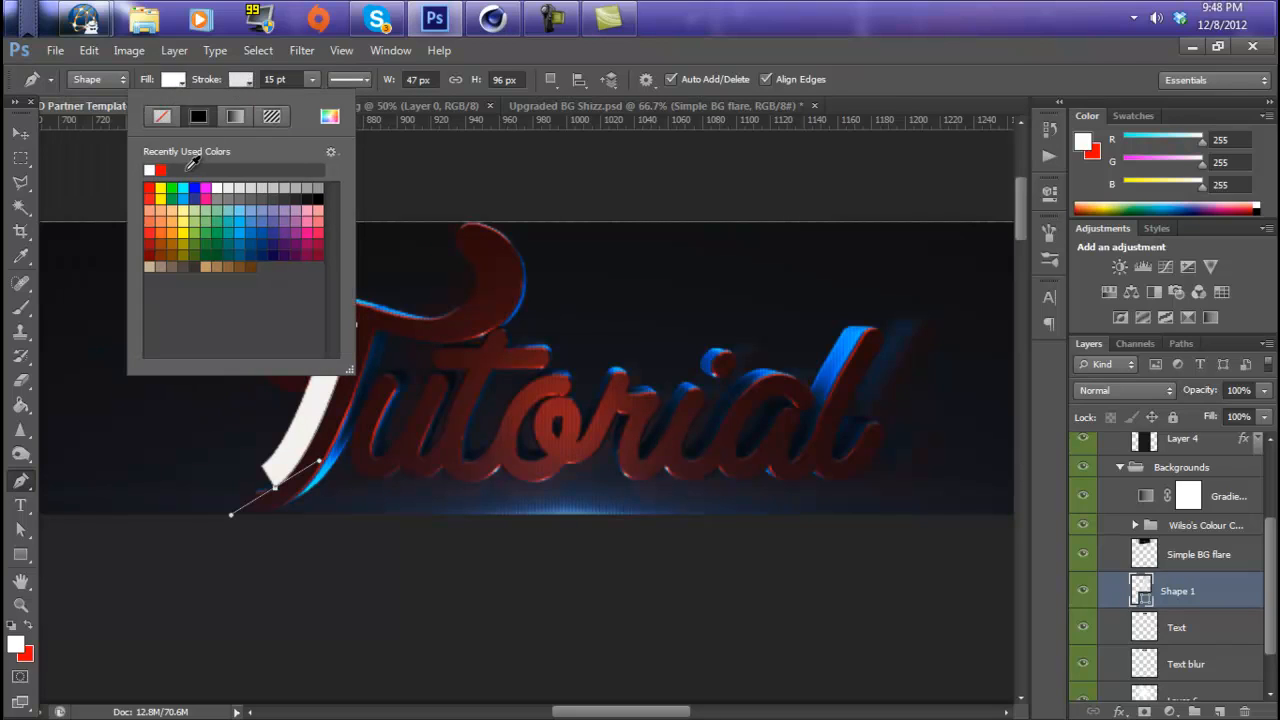
{"action": "left_click", "coordinate": [162, 116]}
{"action": "left_click", "coordinate": [178, 80]}
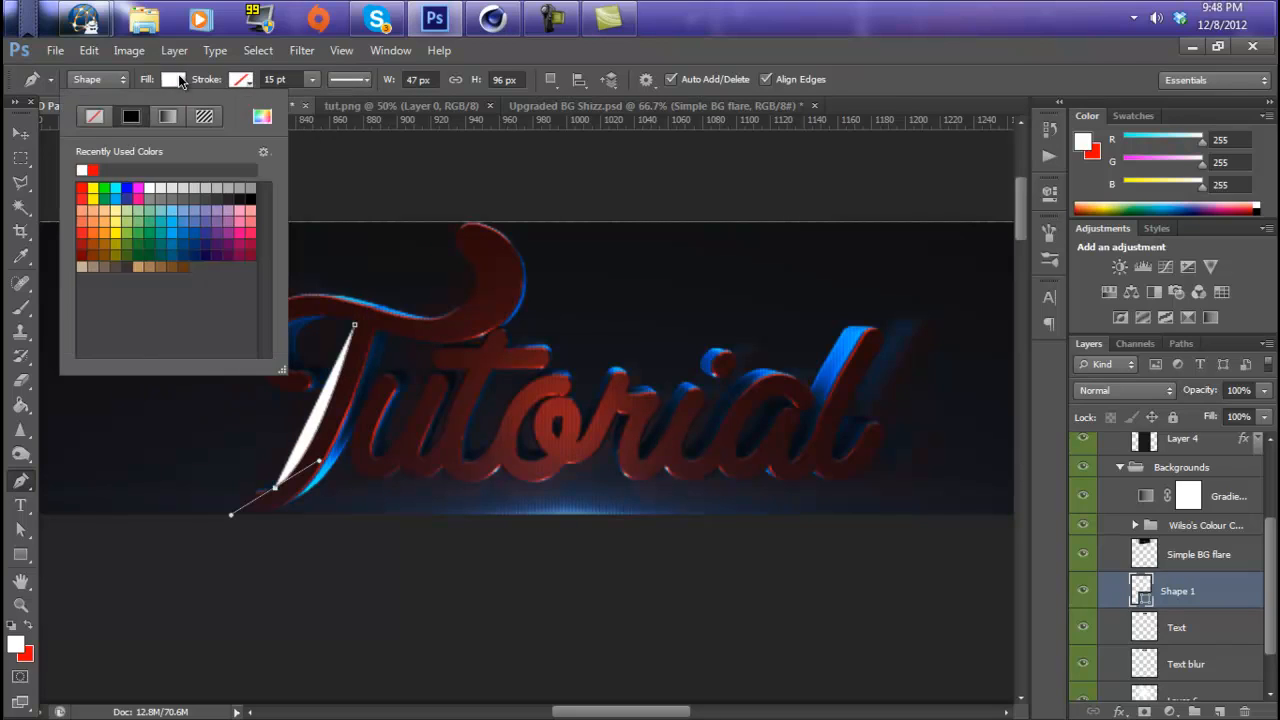
{"action": "left_click", "coordinate": [95, 117]}
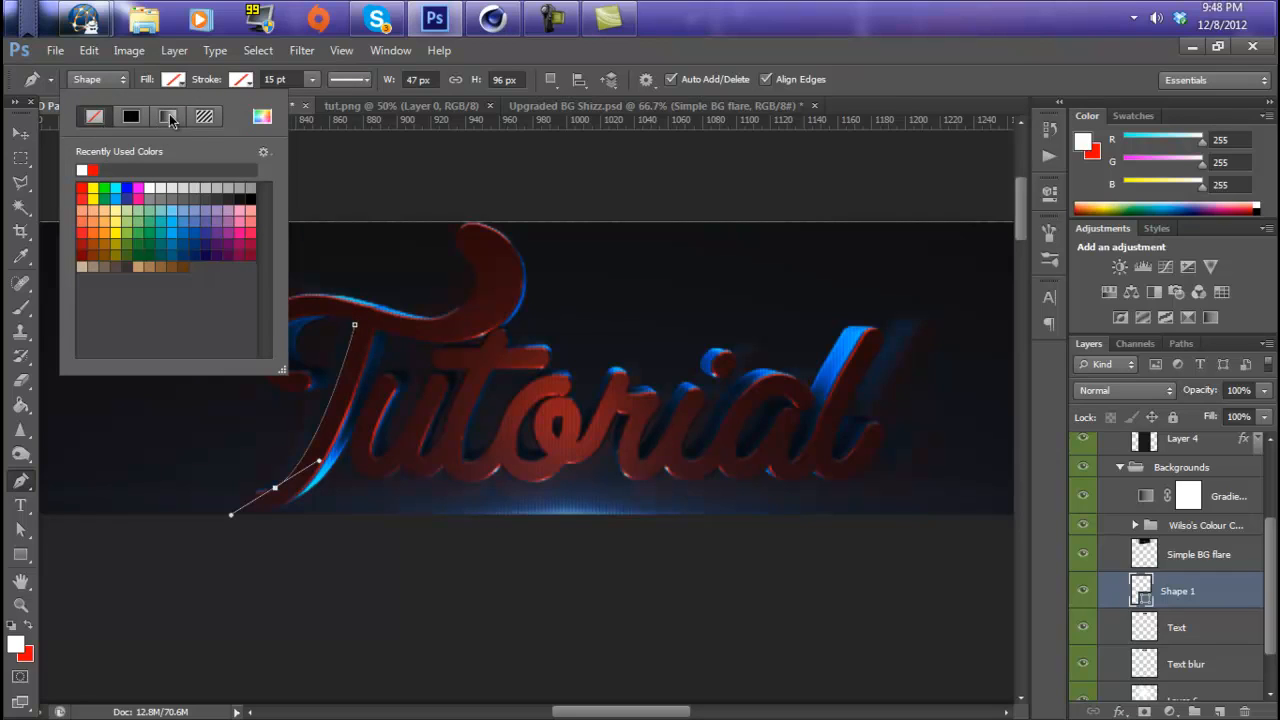
{"action": "left_click", "coordinate": [181, 80]}
Set the Pen tool to Path mode, and rasterize and delete the Shape 1 layer.
{"action": "left_click", "coordinate": [97, 79]}
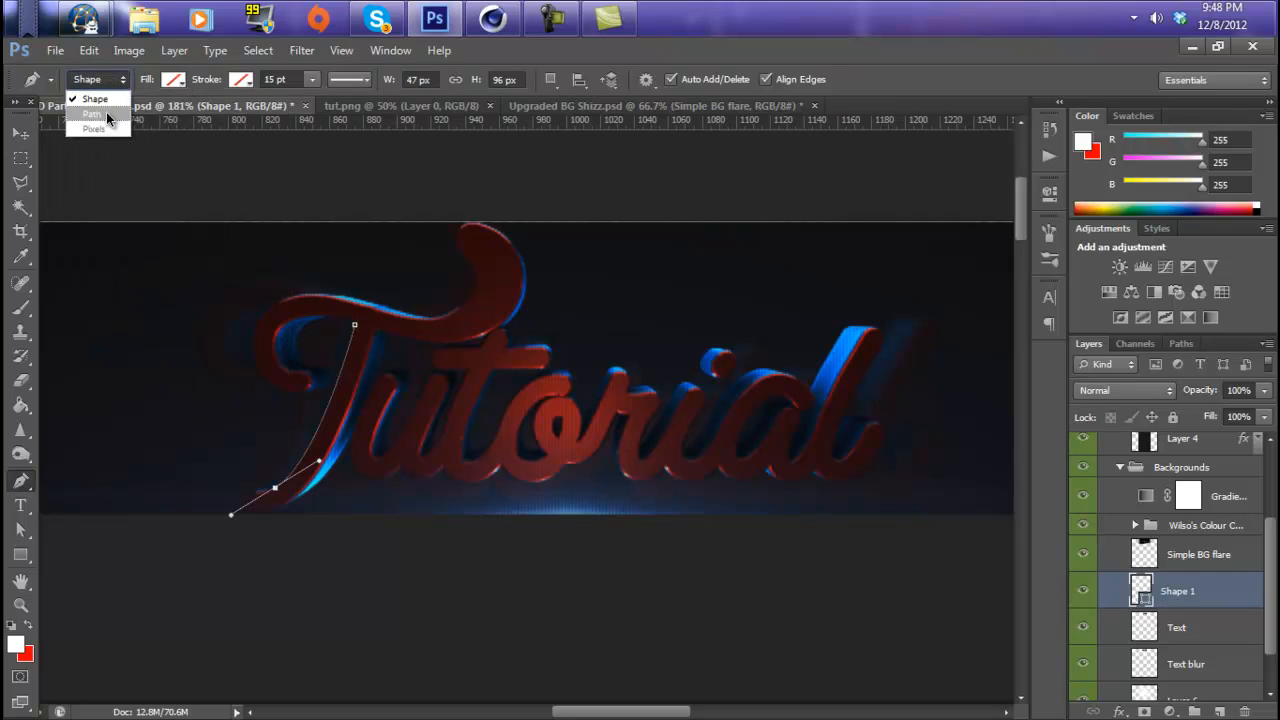
{"action": "left_click", "coordinate": [93, 114]}
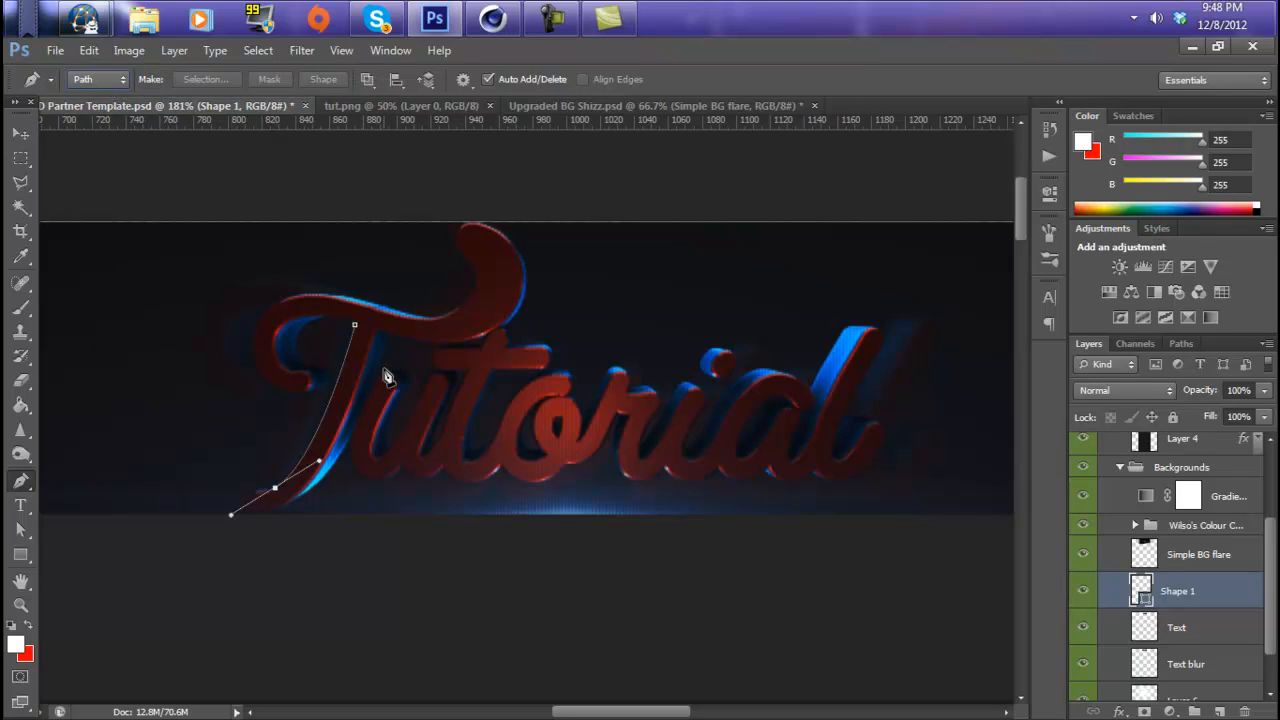
{"action": "right_click", "coordinate": [1152, 600]}
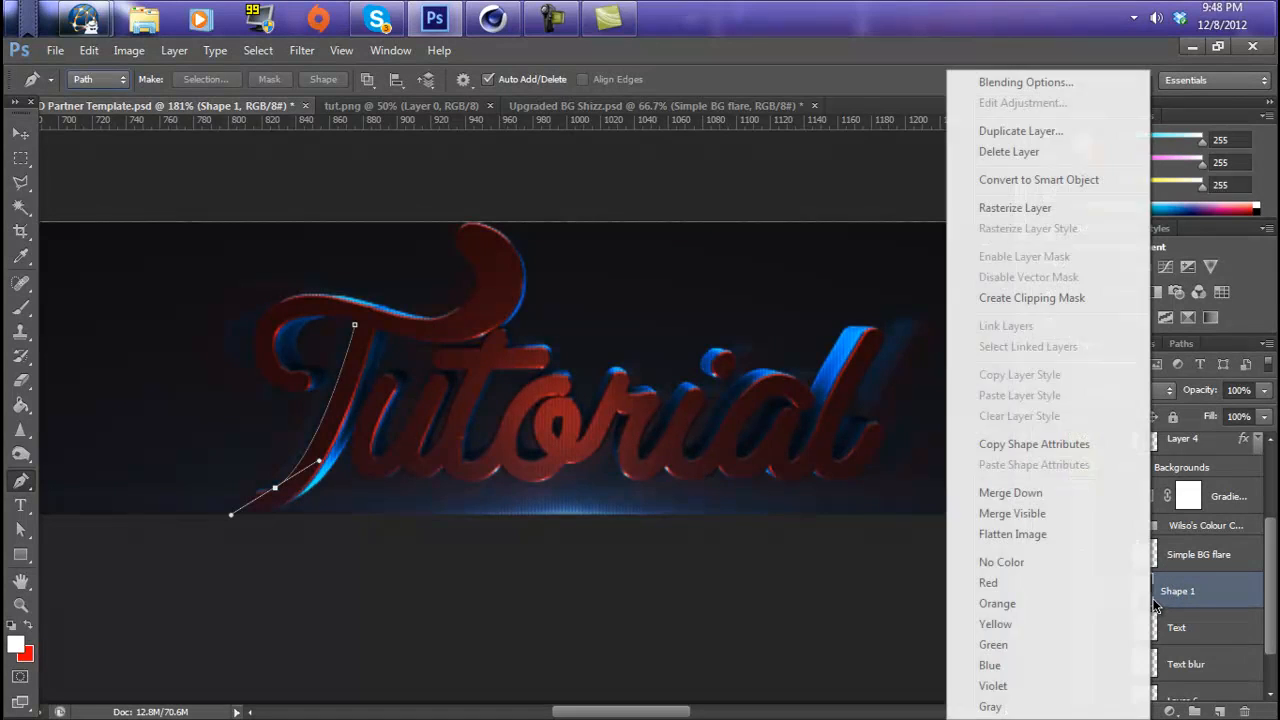
{"action": "left_click", "coordinate": [1047, 209]}
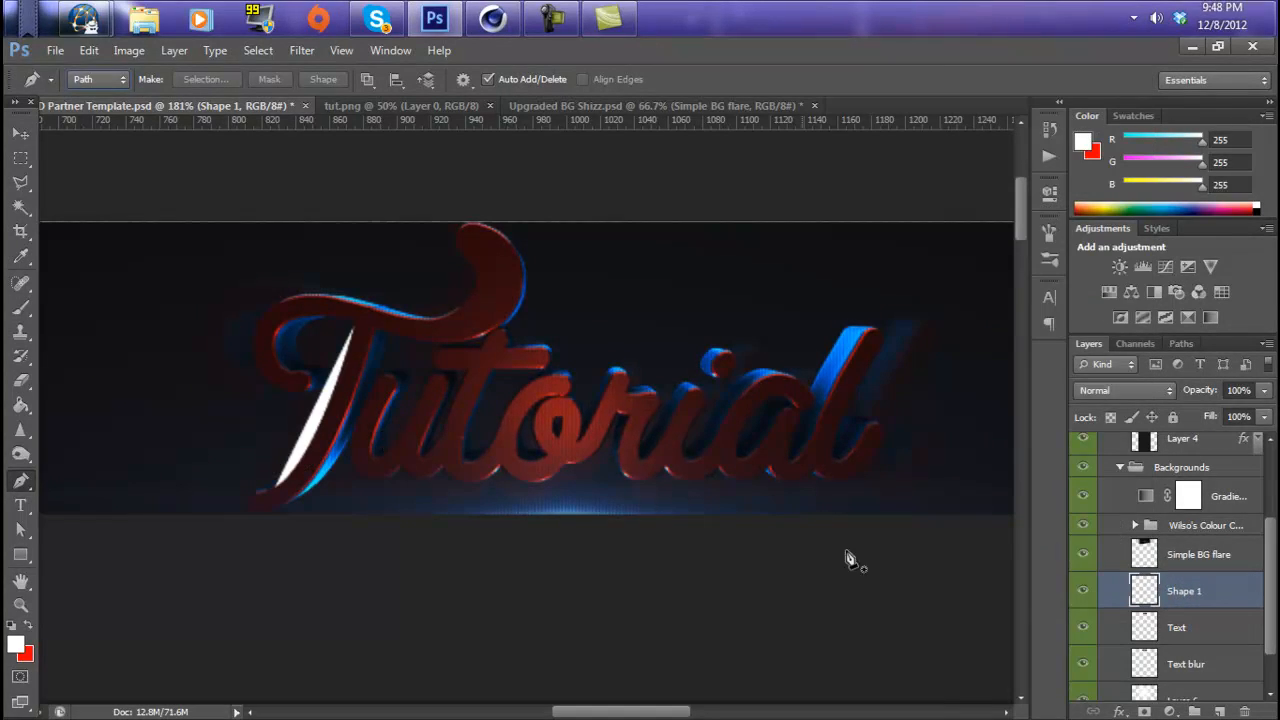
{"action": "left_click_drag", "start_coordinate": [1133, 580], "coordinate": [1244, 711]}
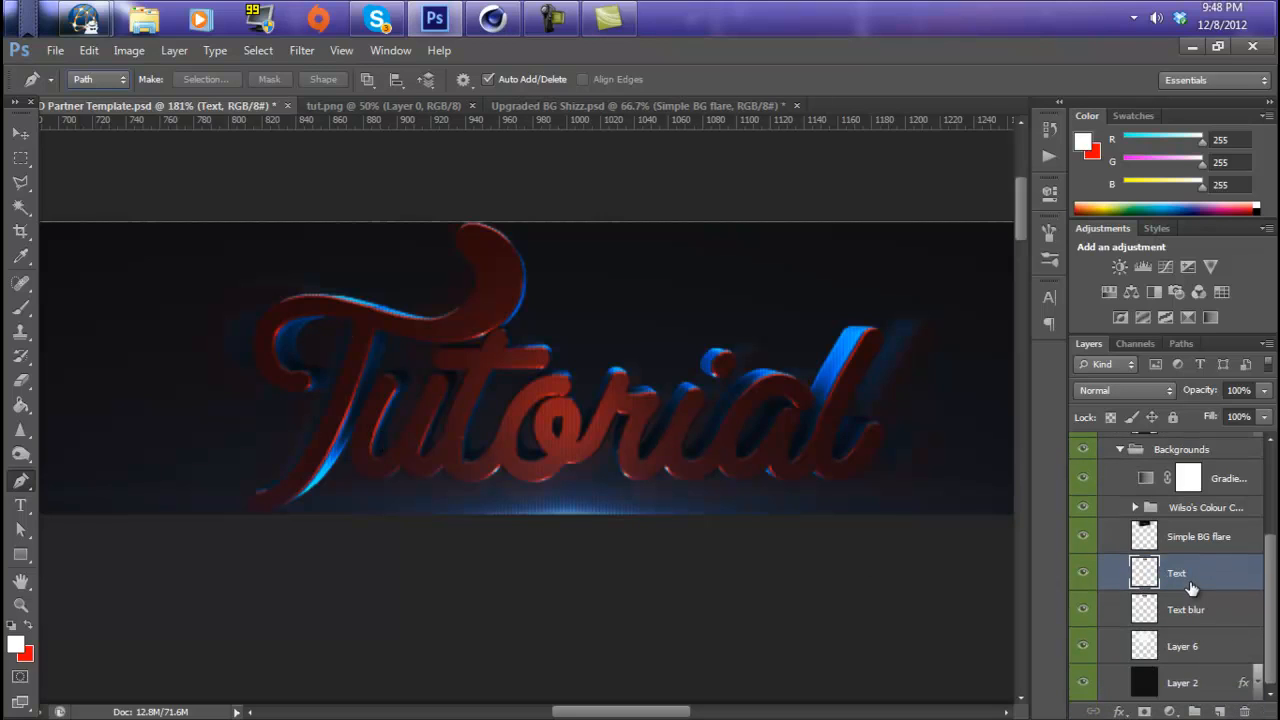
Add a new layer above Text and start a Pen path at the upper end of the T's stem.
{"action": "left_click", "coordinate": [1219, 711]}
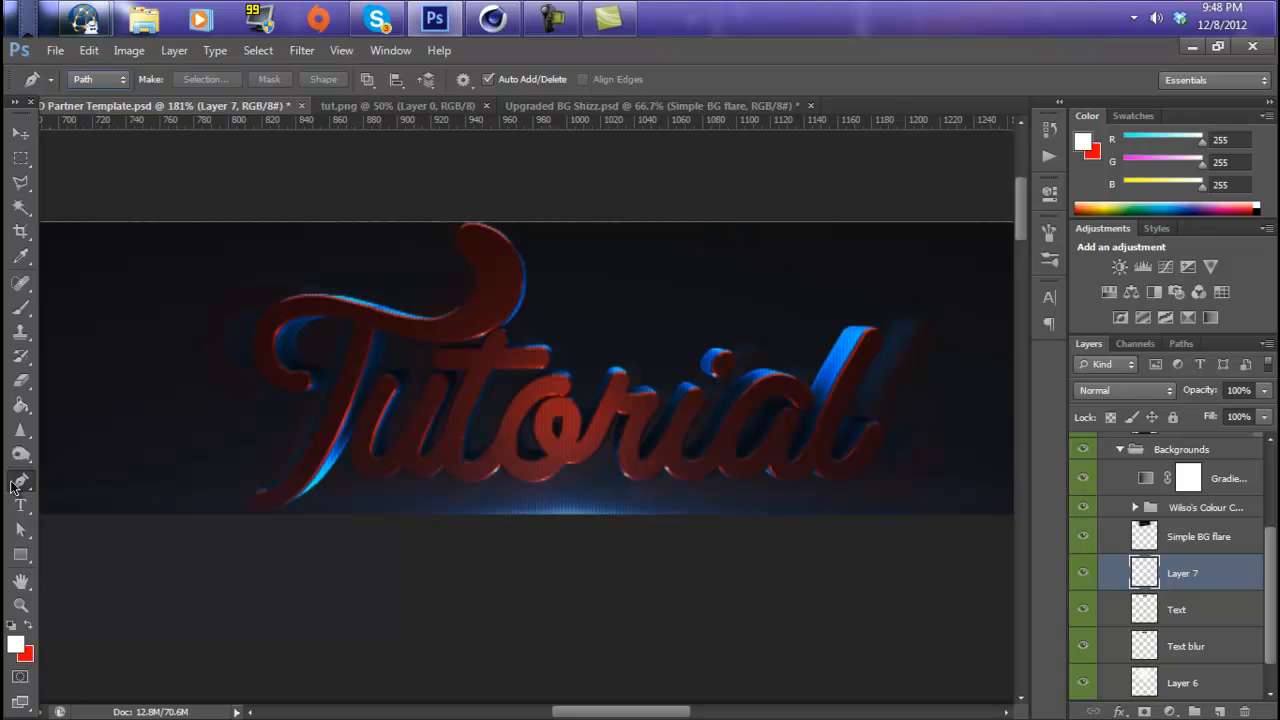
{"action": "left_click", "coordinate": [123, 80]}
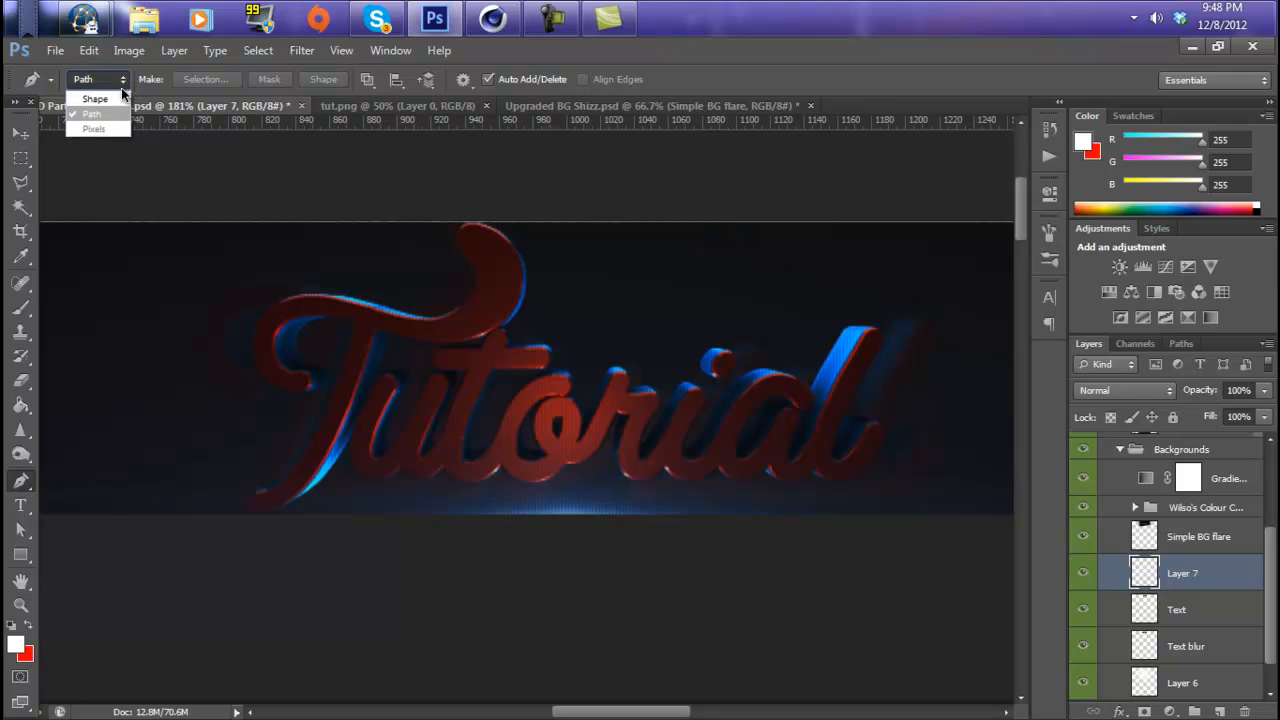
{"action": "left_click", "coordinate": [117, 117]}
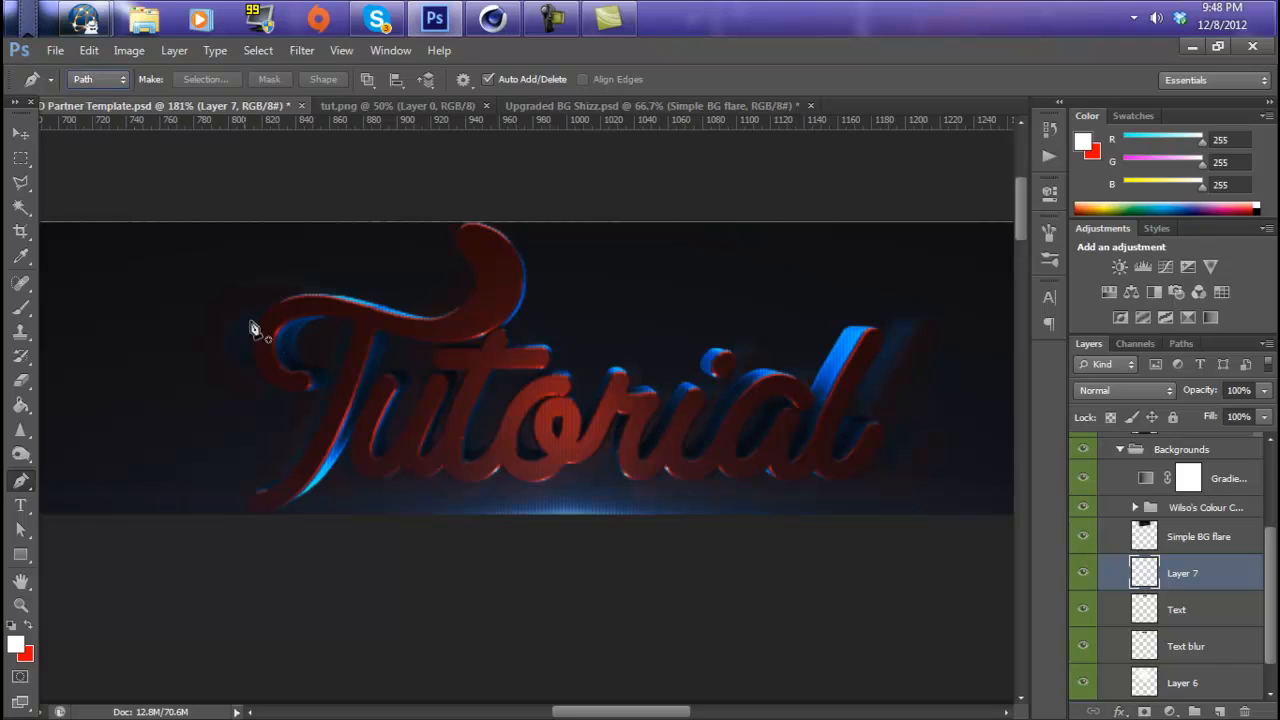
{"action": "left_click", "coordinate": [354, 323]}
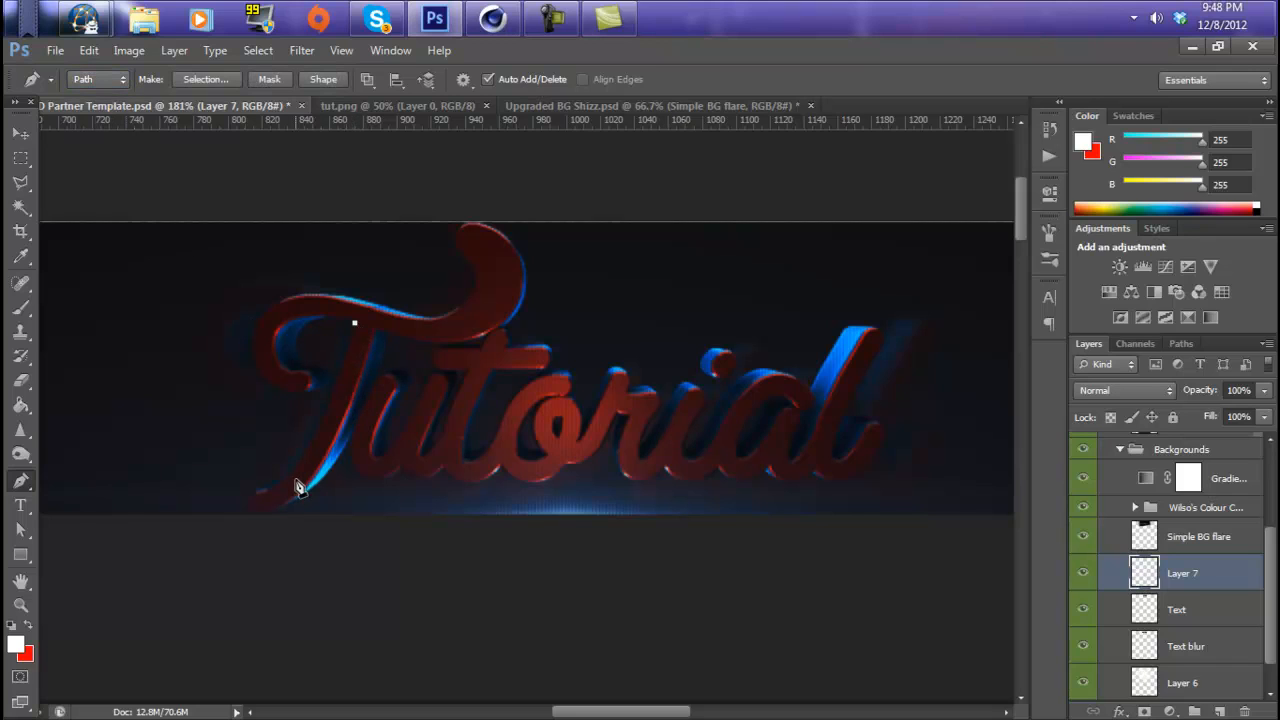
{"action": "left_click_drag", "start_coordinate": [275, 489], "coordinate": [235, 508]}
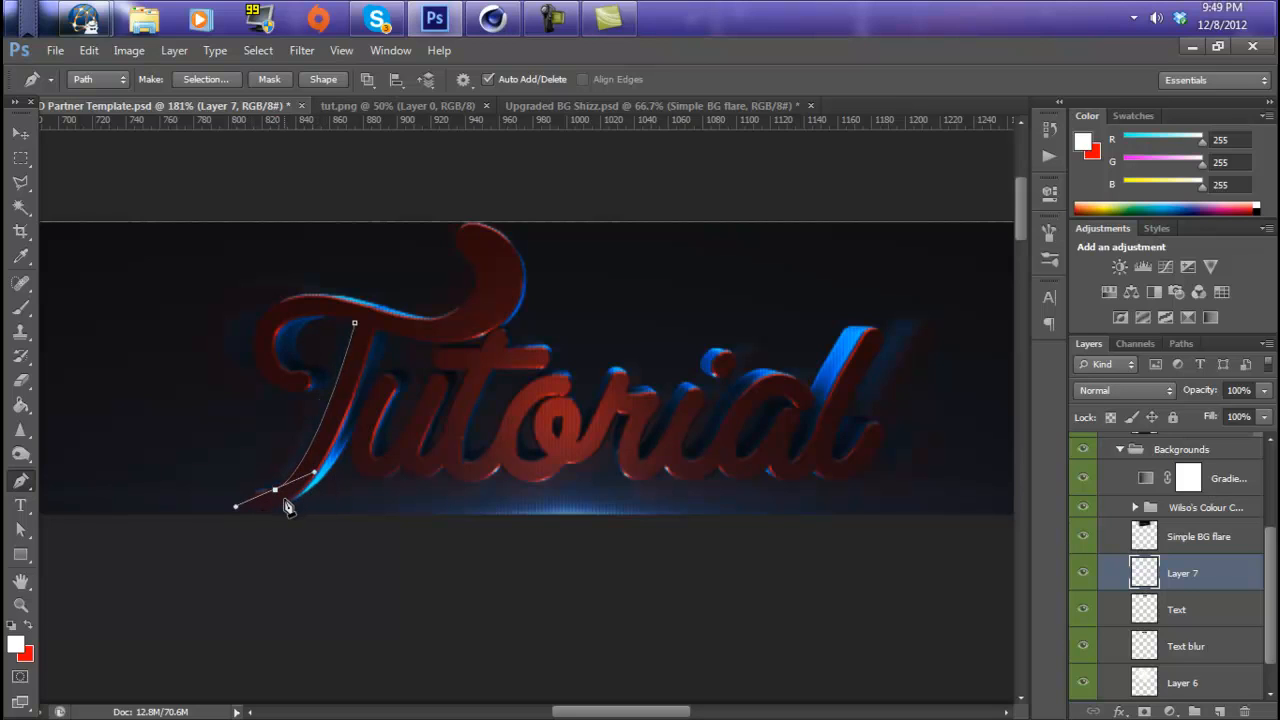
{"action": "left_click", "coordinate": [276, 492], "text": "alt"}
{"action": "scroll", "coordinate": [254, 502], "scroll_direction": "up", "scroll_amount": 8}
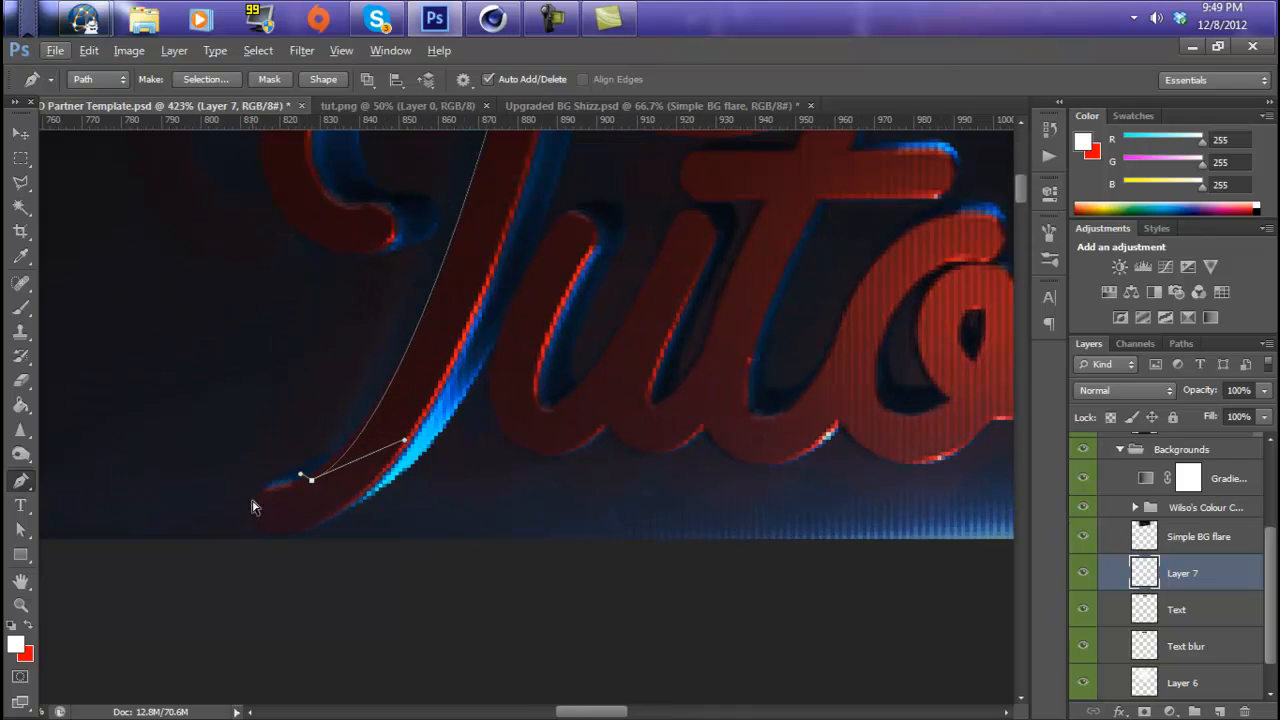
{"action": "key", "text": "ctrl+z"}
{"action": "key", "text": "ctrl+alt+z"}
Extend the path as a single curve down the outer edge of the T's stem to its lower tip.
{"action": "left_click_drag", "start_coordinate": [296, 484], "coordinate": [139, 603]}
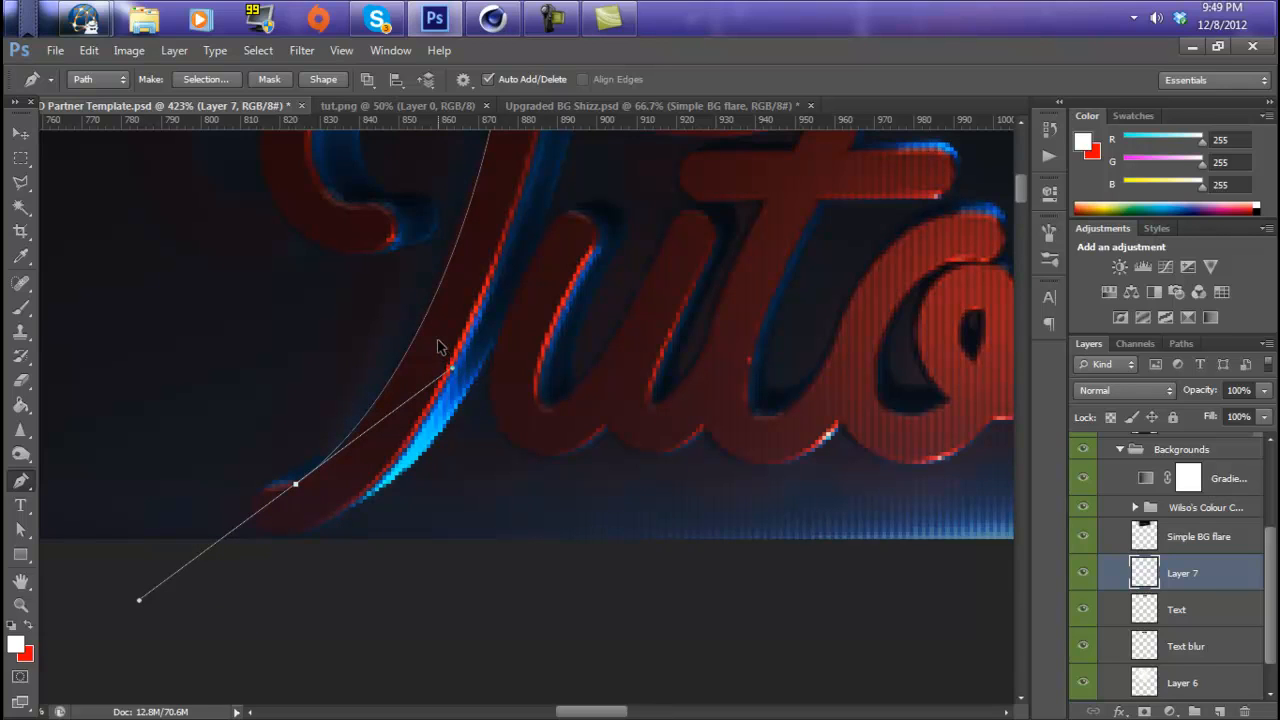
{"action": "key", "text": "ctrl+alt+z"}
{"action": "key", "text": "ctrl+shift+z"}
{"action": "left_click", "coordinate": [100, 52]}
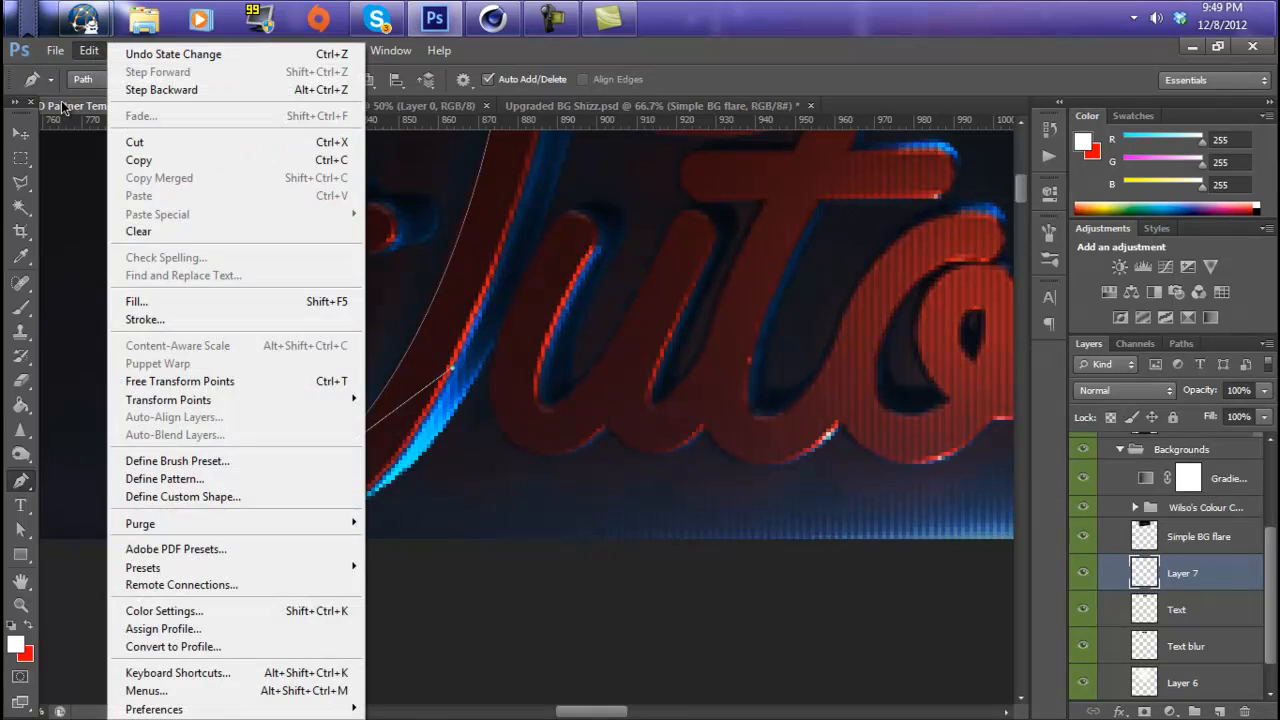
{"action": "left_click", "coordinate": [517, 362]}
{"action": "right_click", "coordinate": [517, 362]}
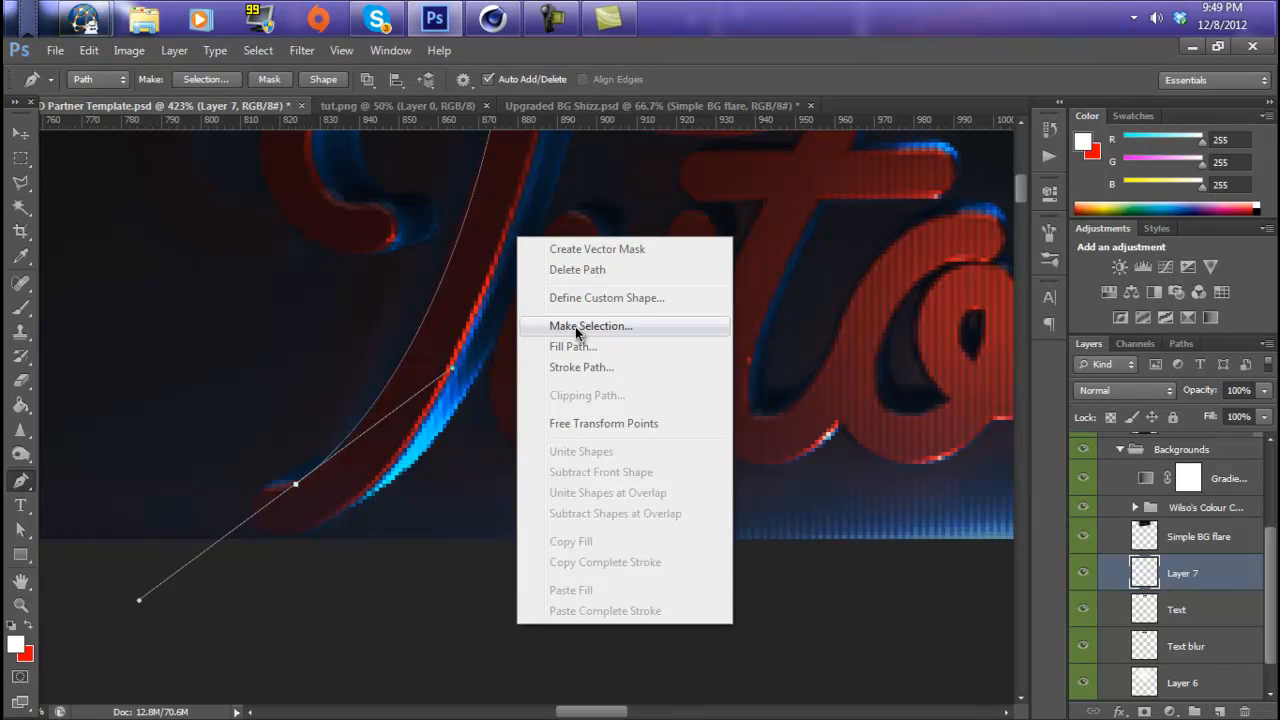
{"action": "left_click", "coordinate": [610, 367]}
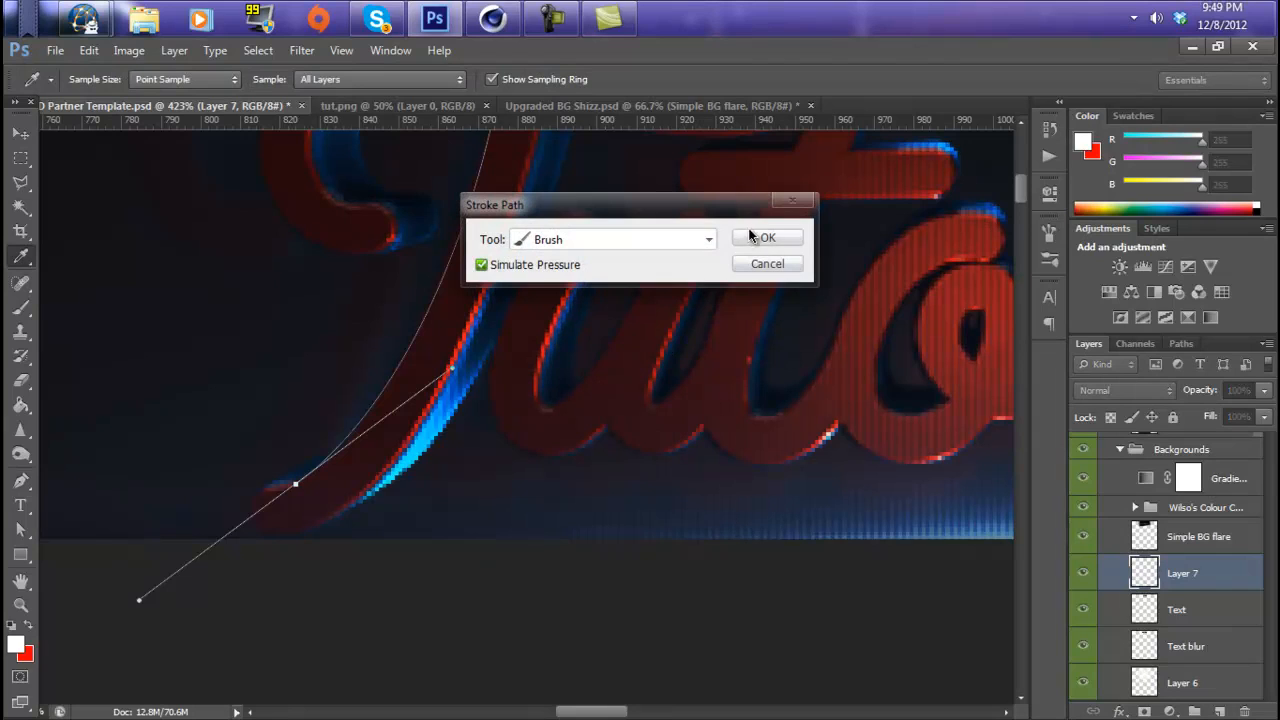
{"action": "left_click", "coordinate": [794, 266]}
Set the soft round brush's size to 2 for the highlight stroke.
{"action": "left_click", "coordinate": [18, 311]}
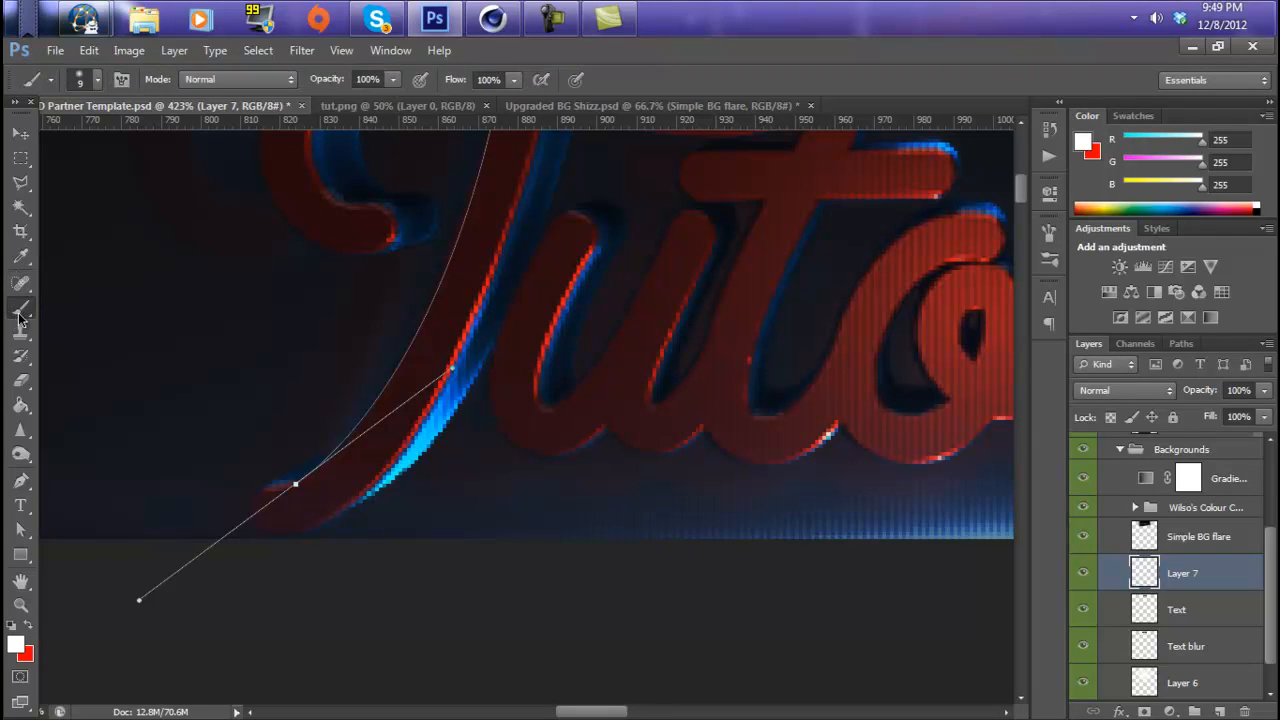
{"action": "left_click", "coordinate": [98, 80]}
{"action": "left_click", "coordinate": [202, 116]}
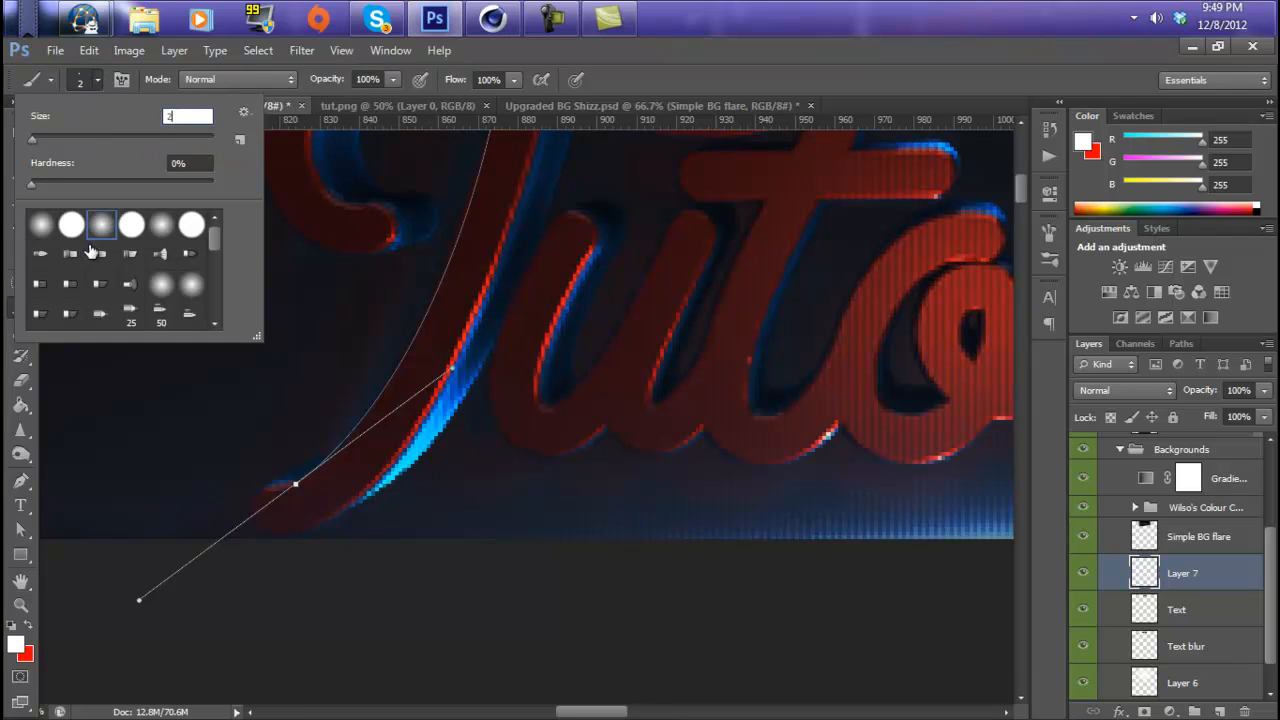
{"action": "left_click", "coordinate": [100, 78]}
Stroke the T-stem path on Layer 7 using the Brush with Simulate Pressure enabled, and delete the path.
{"action": "left_click", "coordinate": [21, 480]}
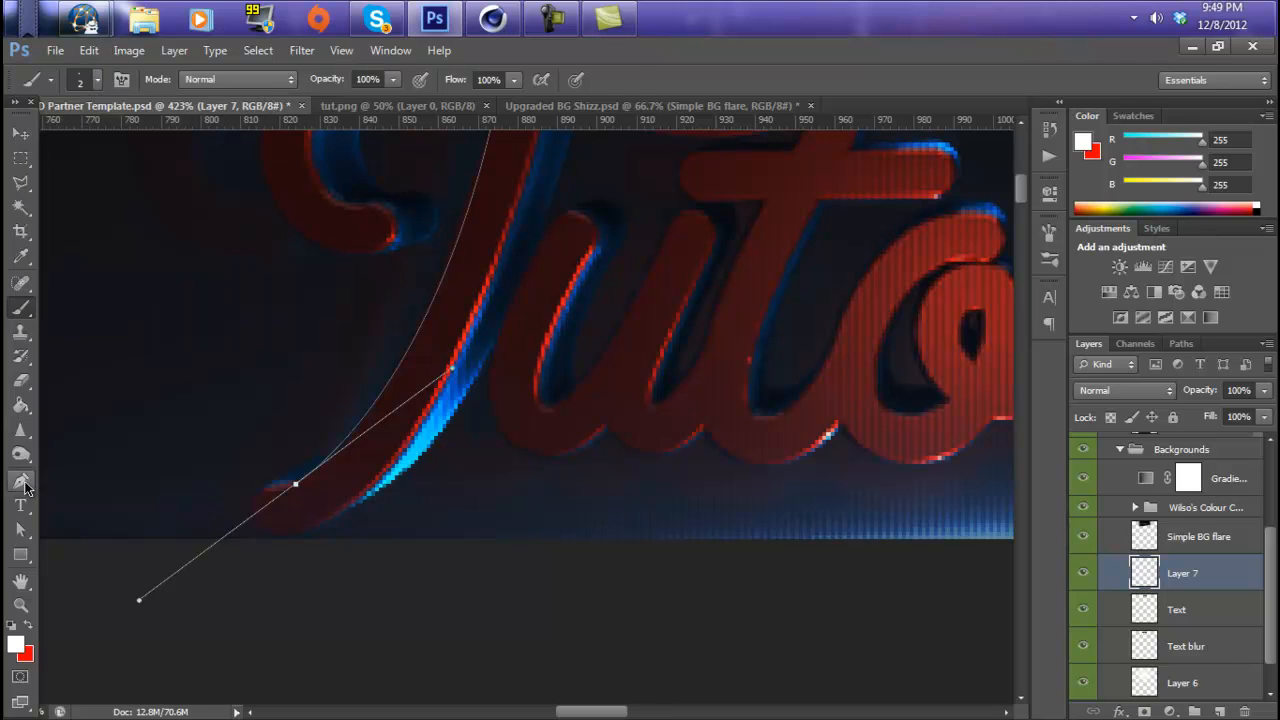
{"action": "right_click", "coordinate": [353, 350]}
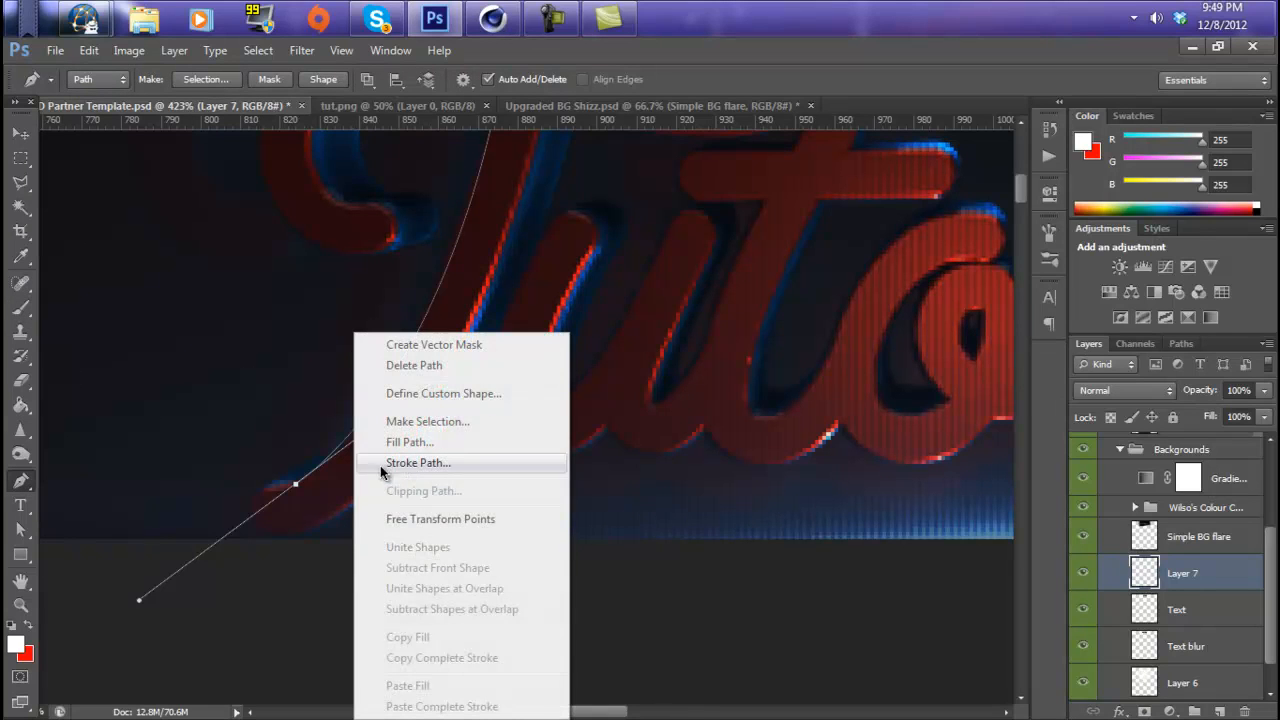
{"action": "left_click", "coordinate": [404, 464]}
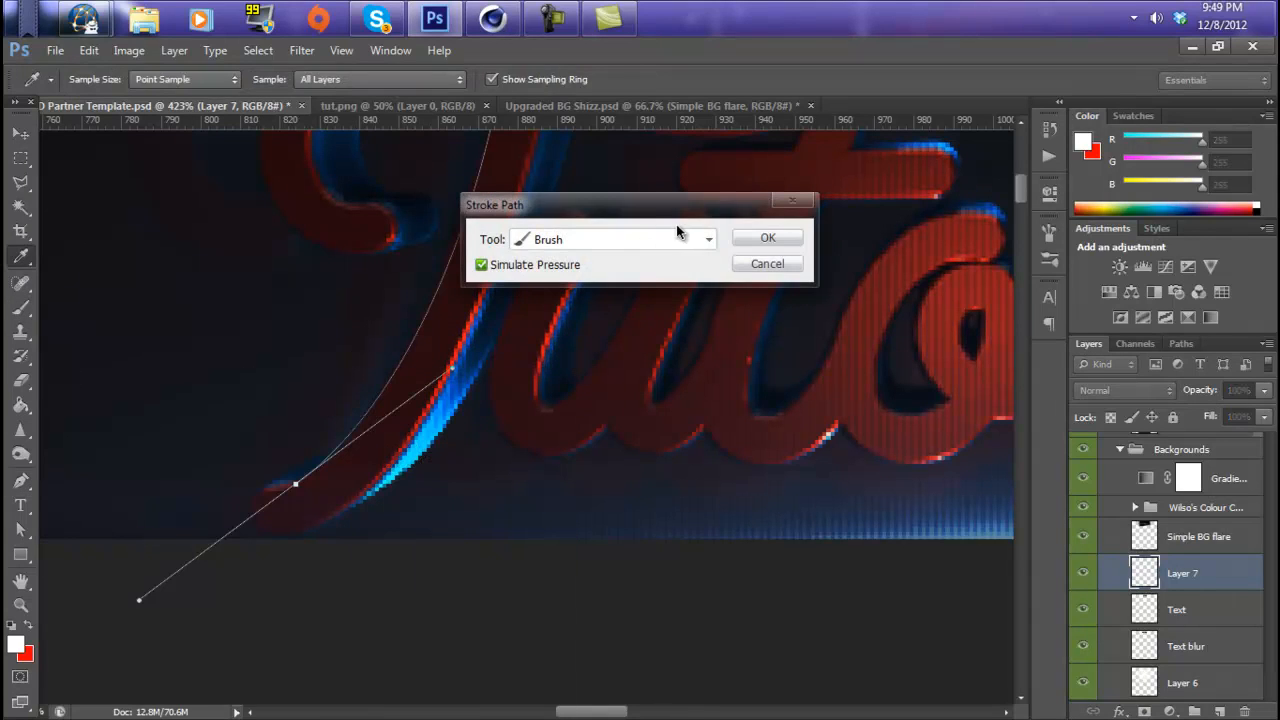
{"action": "left_click", "coordinate": [575, 243]}
{"action": "left_click", "coordinate": [563, 279]}
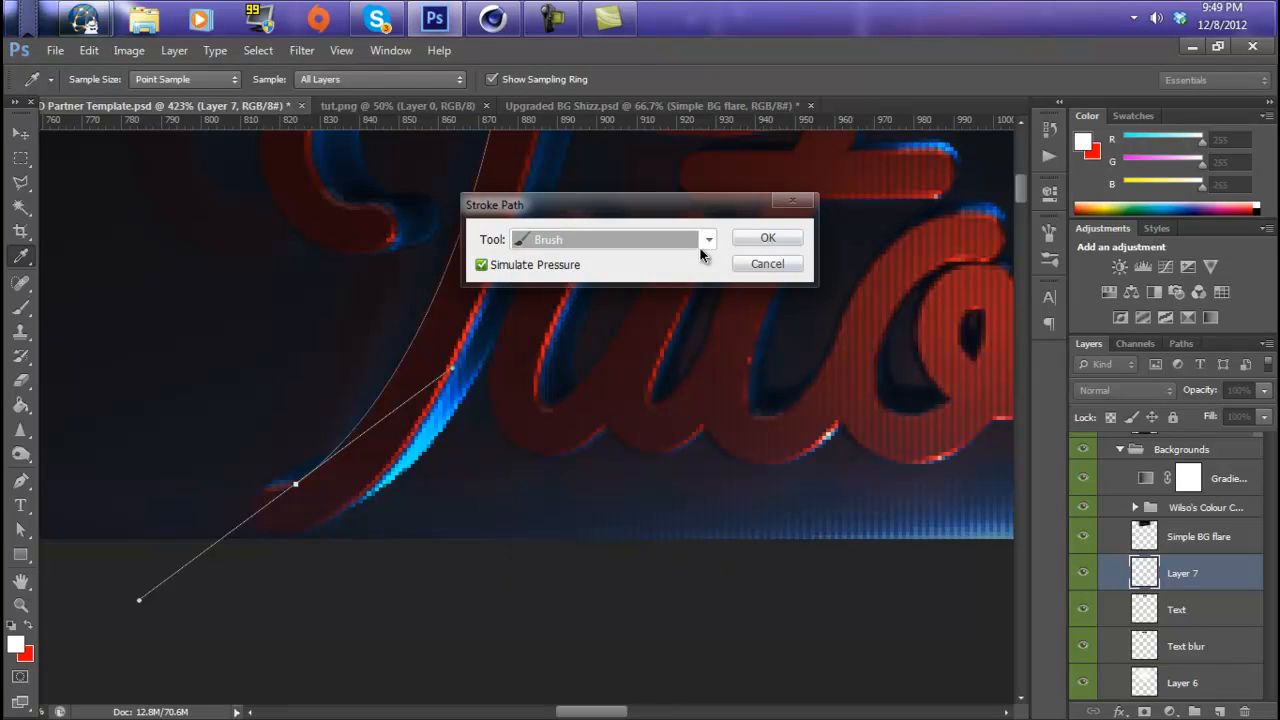
{"action": "left_click", "coordinate": [760, 237]}
{"action": "right_click", "coordinate": [464, 298]}
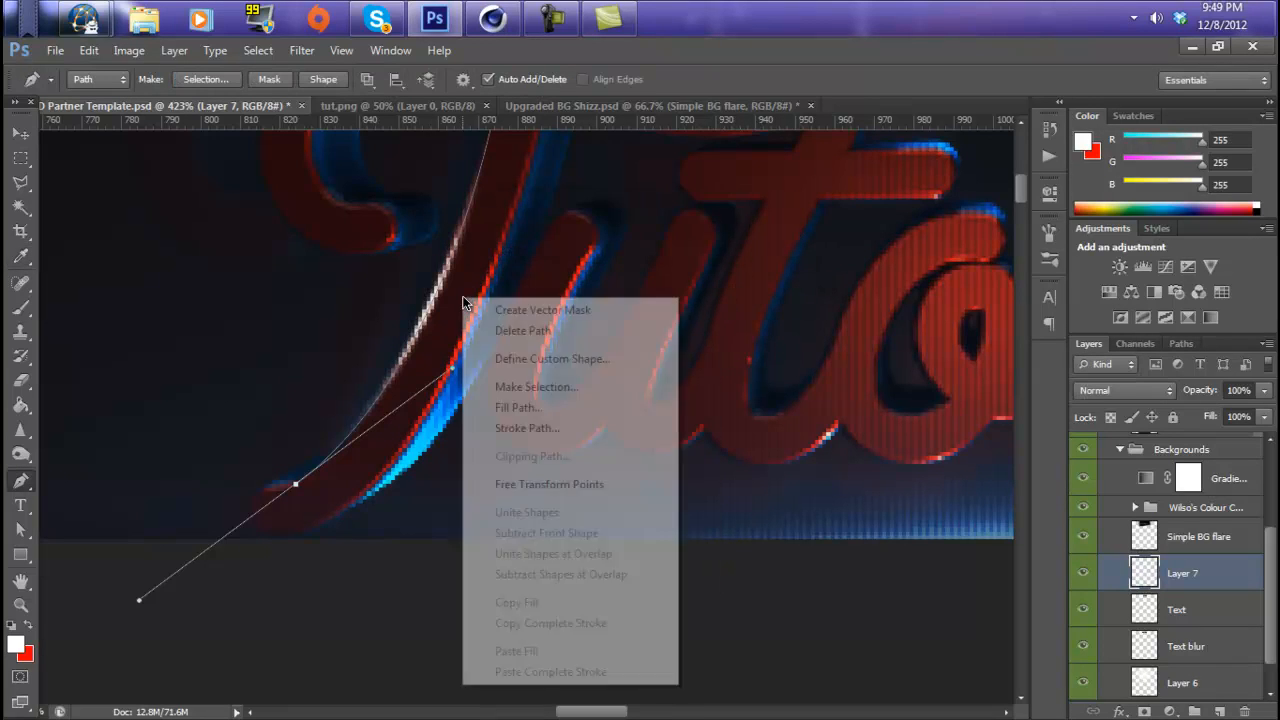
{"action": "left_click", "coordinate": [507, 333]}
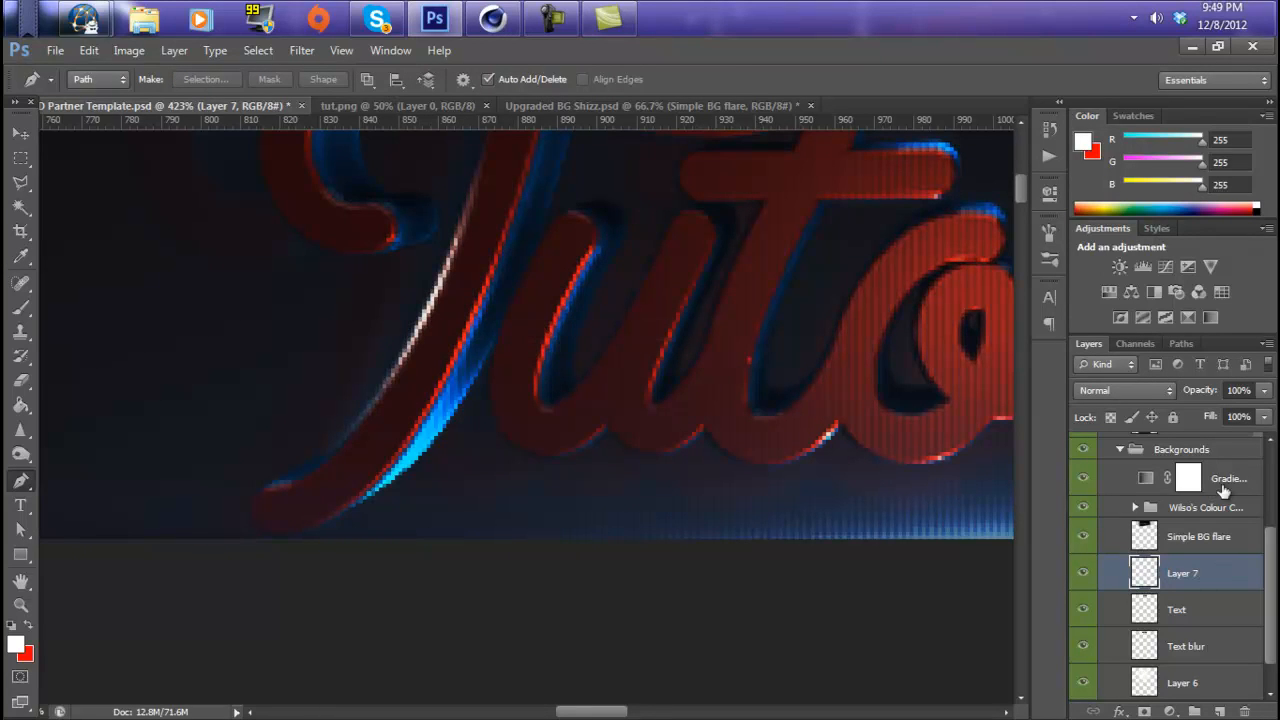
Apply the blue glow style preset with Inner Glow, Outer Glow and Drop Shadow to Layer 7.
{"action": "double_click", "coordinate": [1214, 572]}
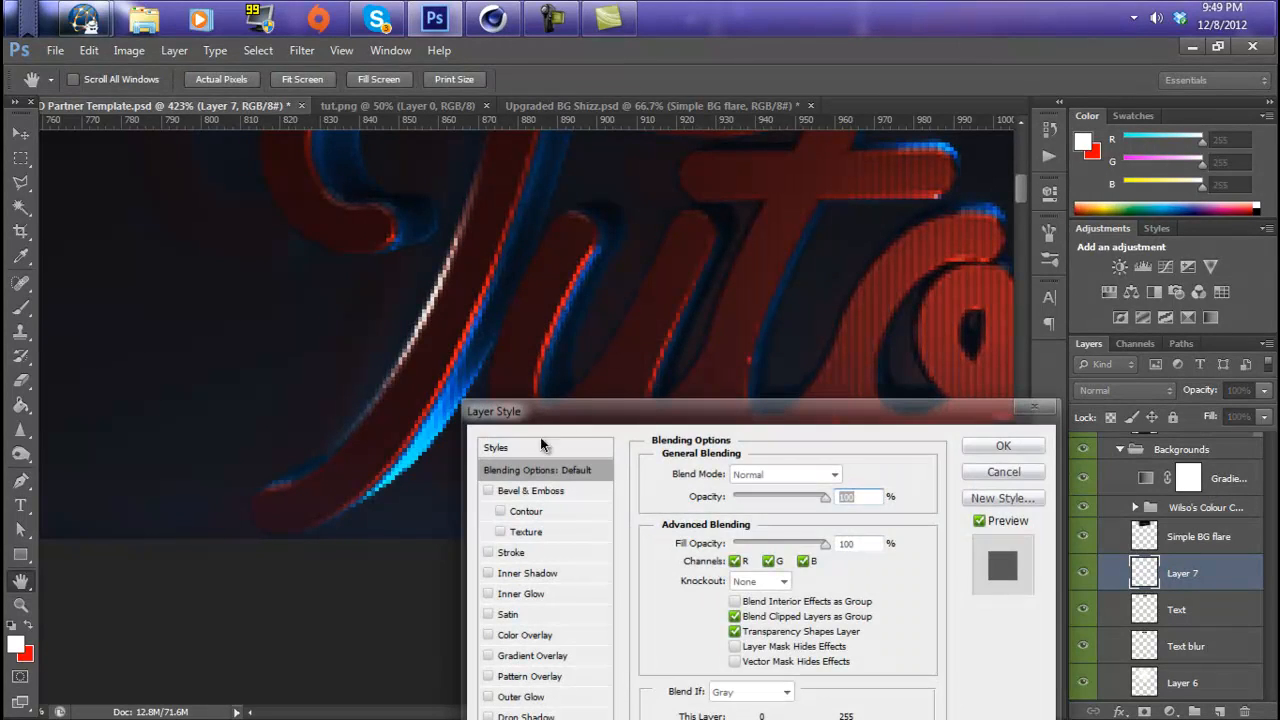
{"action": "left_click_drag", "start_coordinate": [561, 411], "coordinate": [583, 190]}
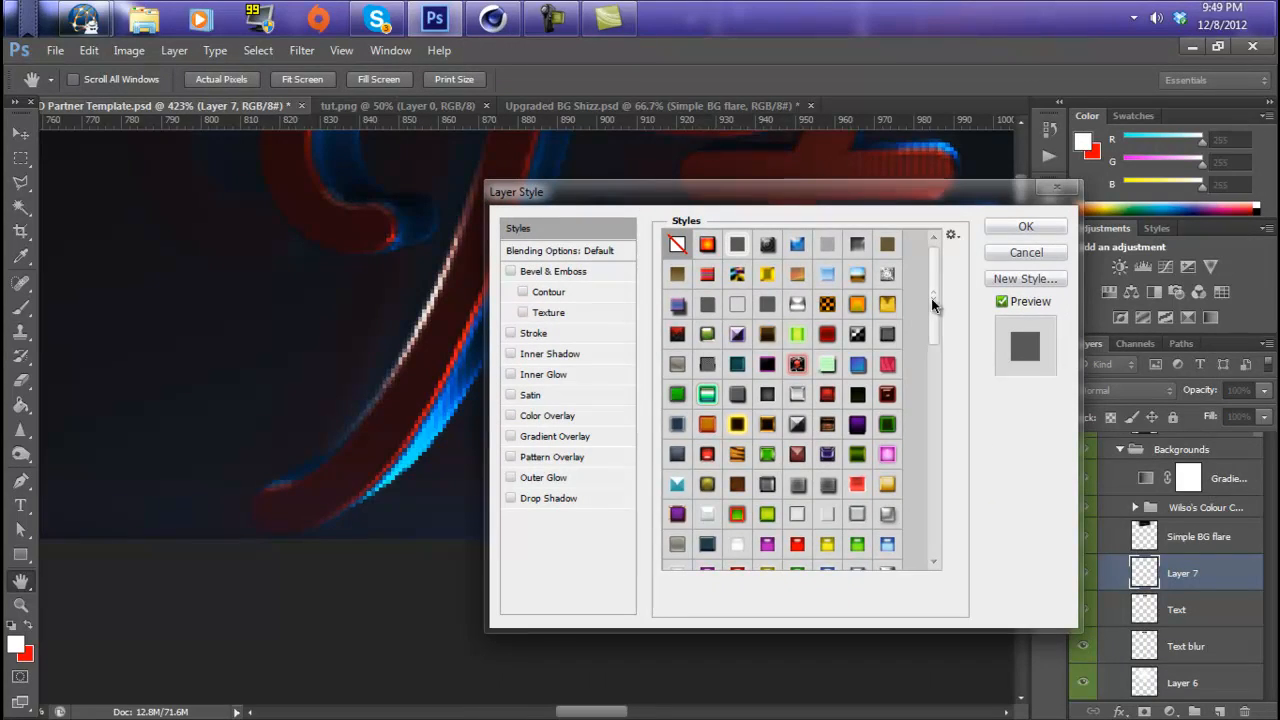
{"action": "left_click_drag", "start_coordinate": [931, 298], "coordinate": [943, 549]}
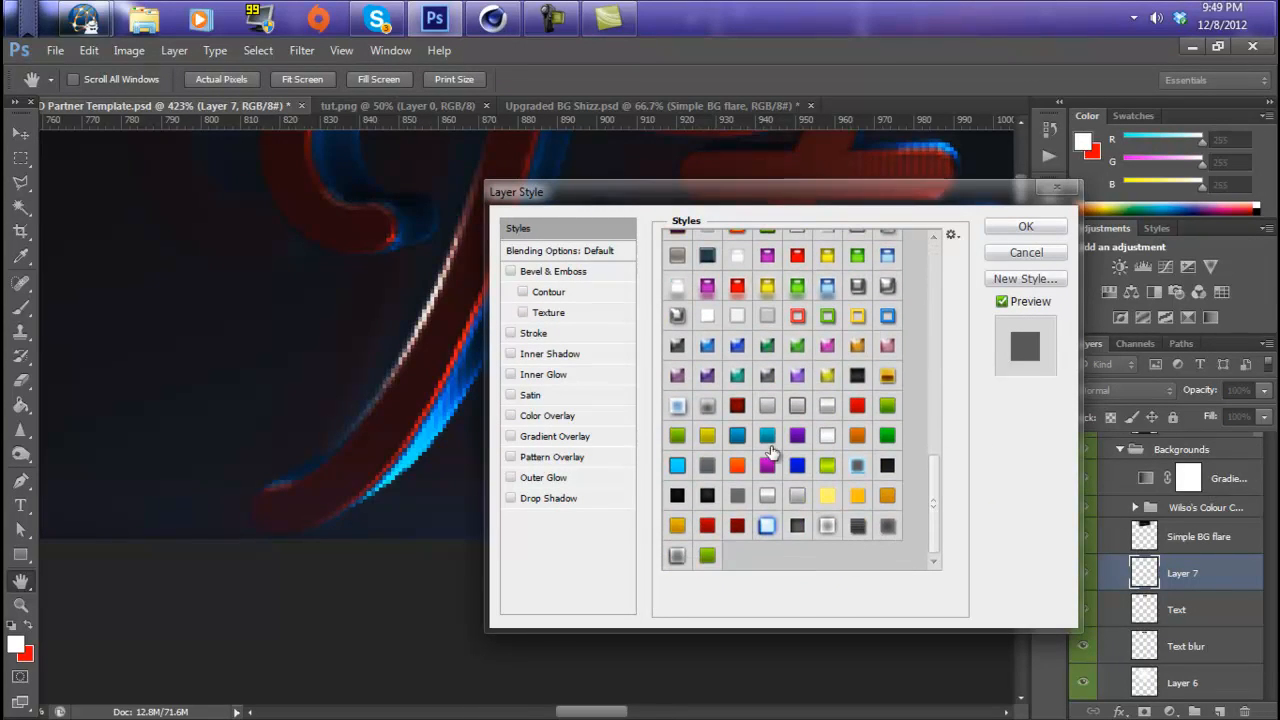
{"action": "left_click", "coordinate": [857, 465]}
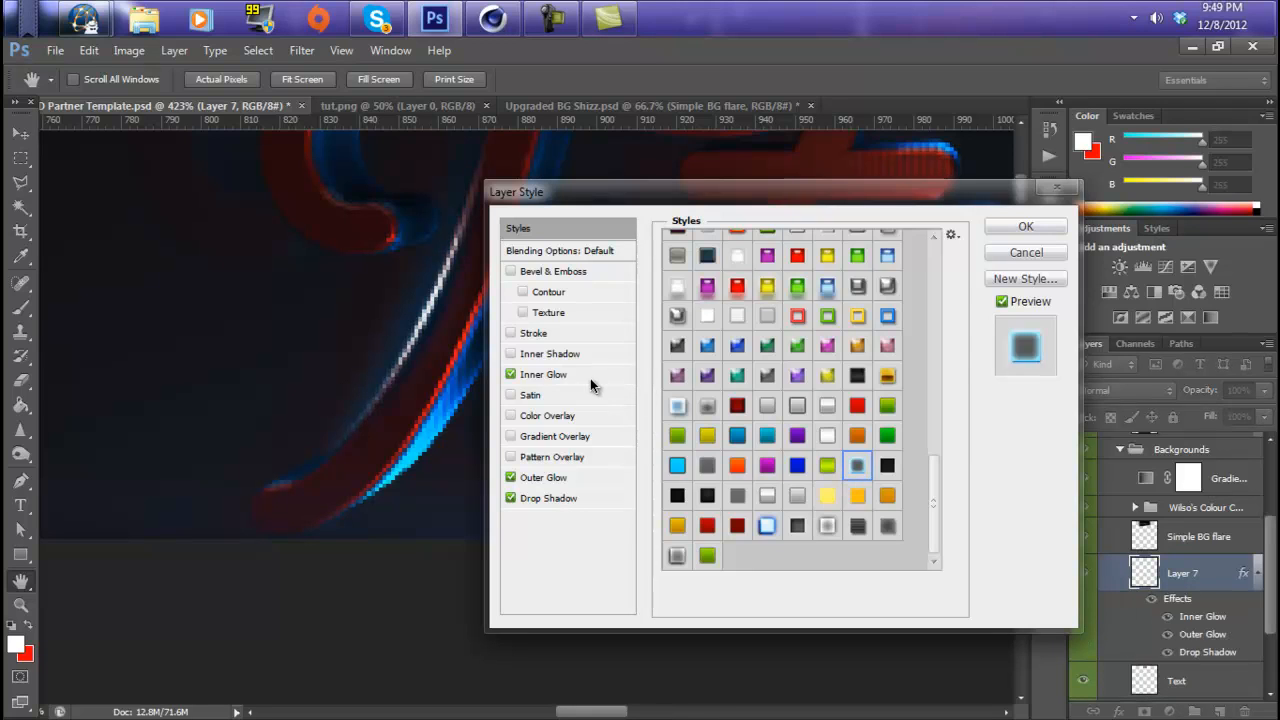
Set Layer 7's Inner Glow colour to the blue 006dff, sampling from the blue highlight on the T's lower stem.
{"action": "left_click", "coordinate": [590, 378]}
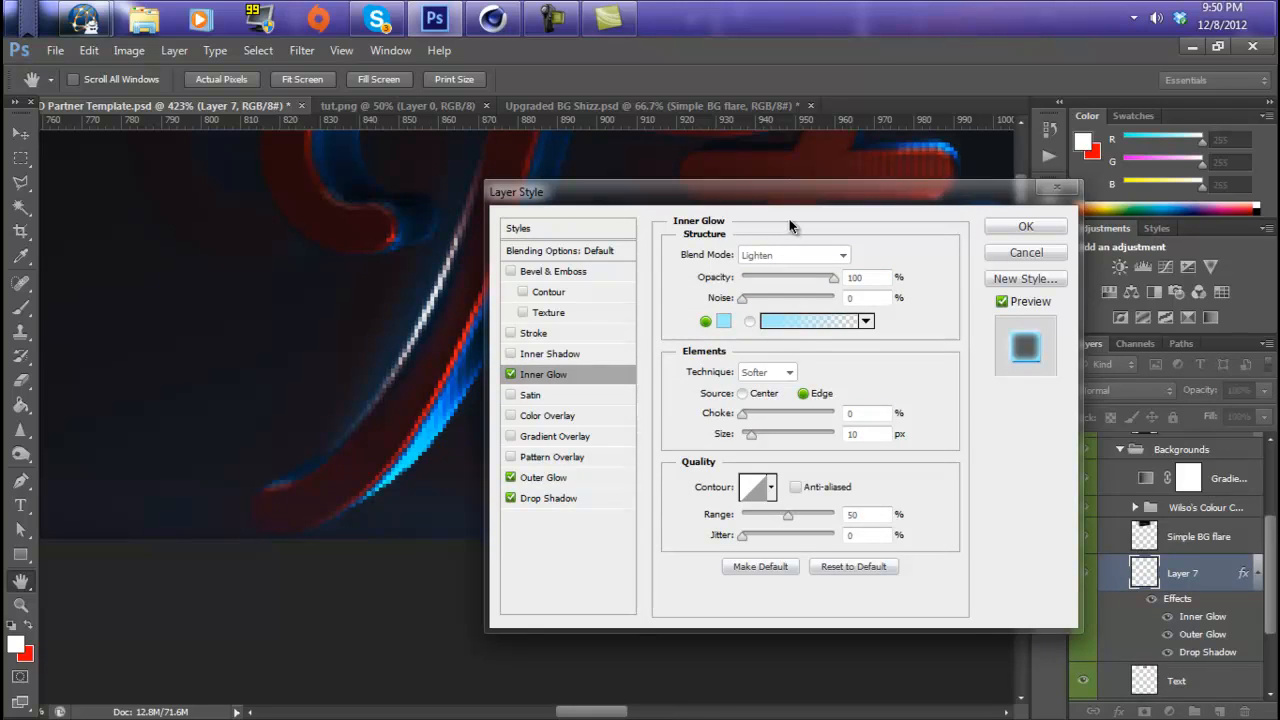
{"action": "left_click", "coordinate": [838, 204]}
{"action": "left_click_drag", "start_coordinate": [838, 204], "coordinate": [916, 176]}
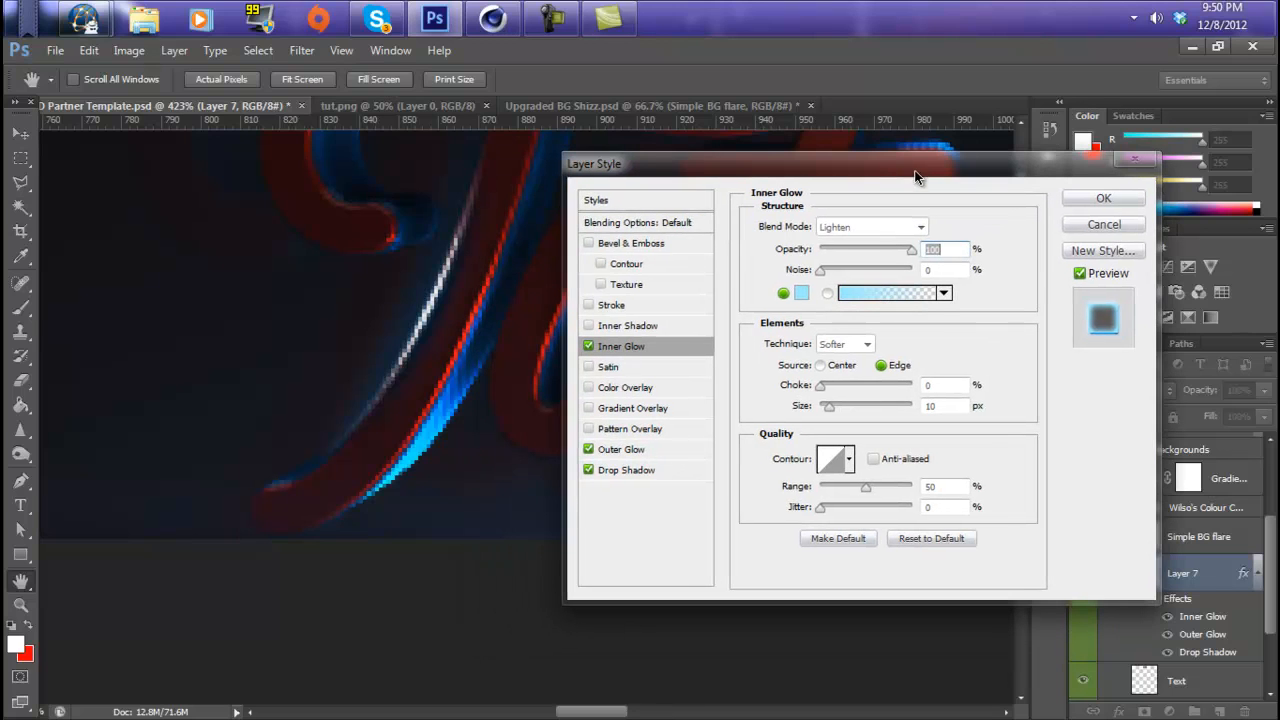
{"action": "left_click", "coordinate": [802, 293]}
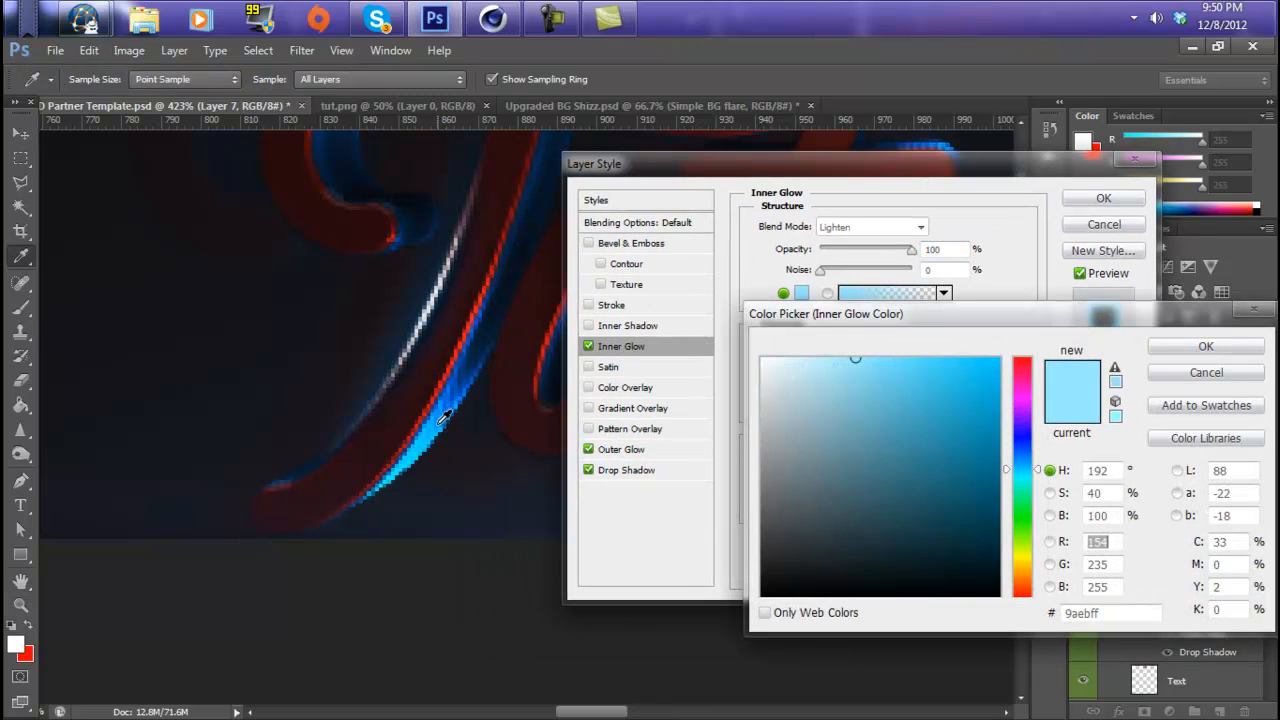
{"action": "mouse_move", "coordinate": [445, 415]}
{"action": "left_mouse_down"}
{"action": "mouse_move", "coordinate": [428, 383]}
{"action": "mouse_move", "coordinate": [435, 433]}
{"action": "mouse_move", "coordinate": [452, 401]}
{"action": "left_mouse_up"}
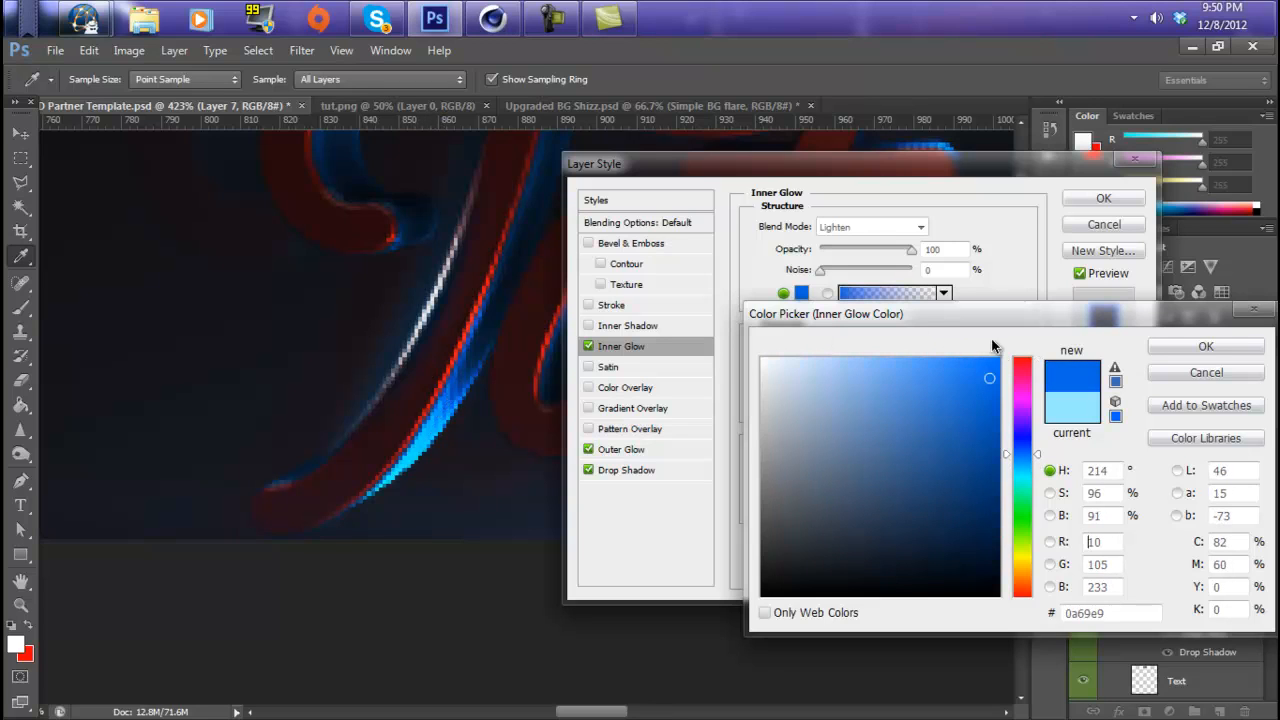
{"action": "left_click", "coordinate": [1200, 346]}
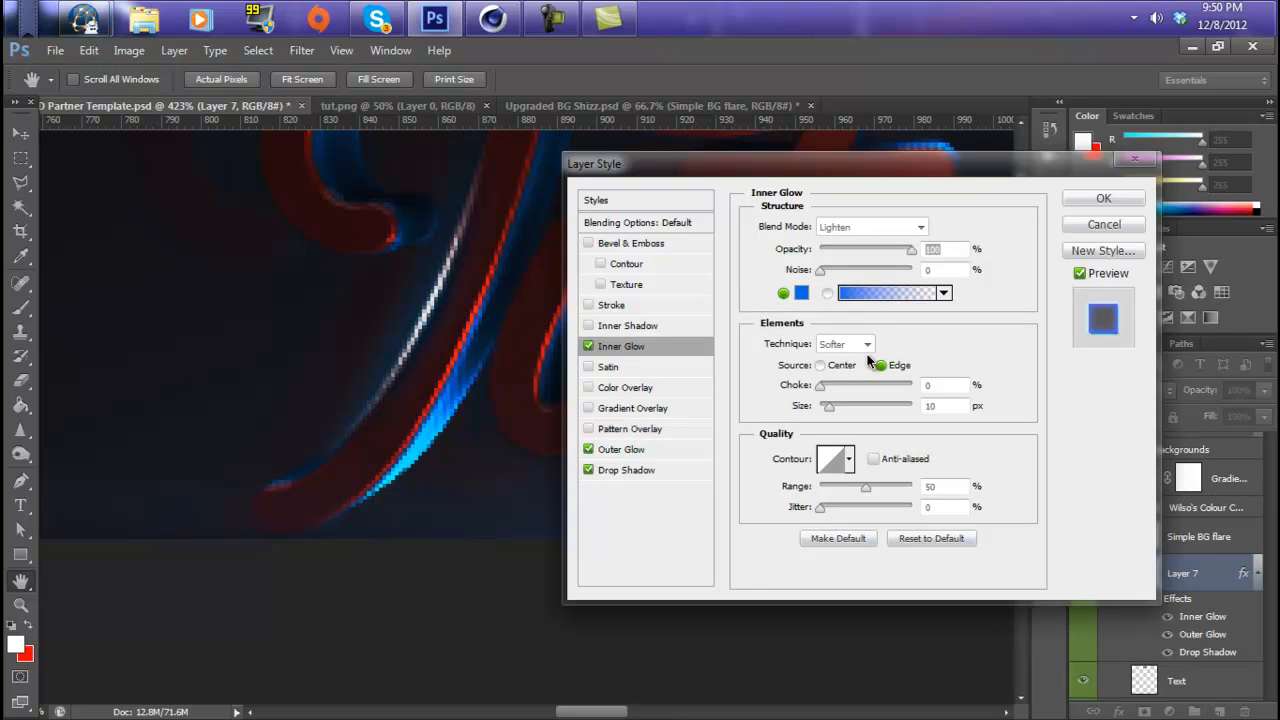
{"action": "left_click", "coordinate": [802, 296]}
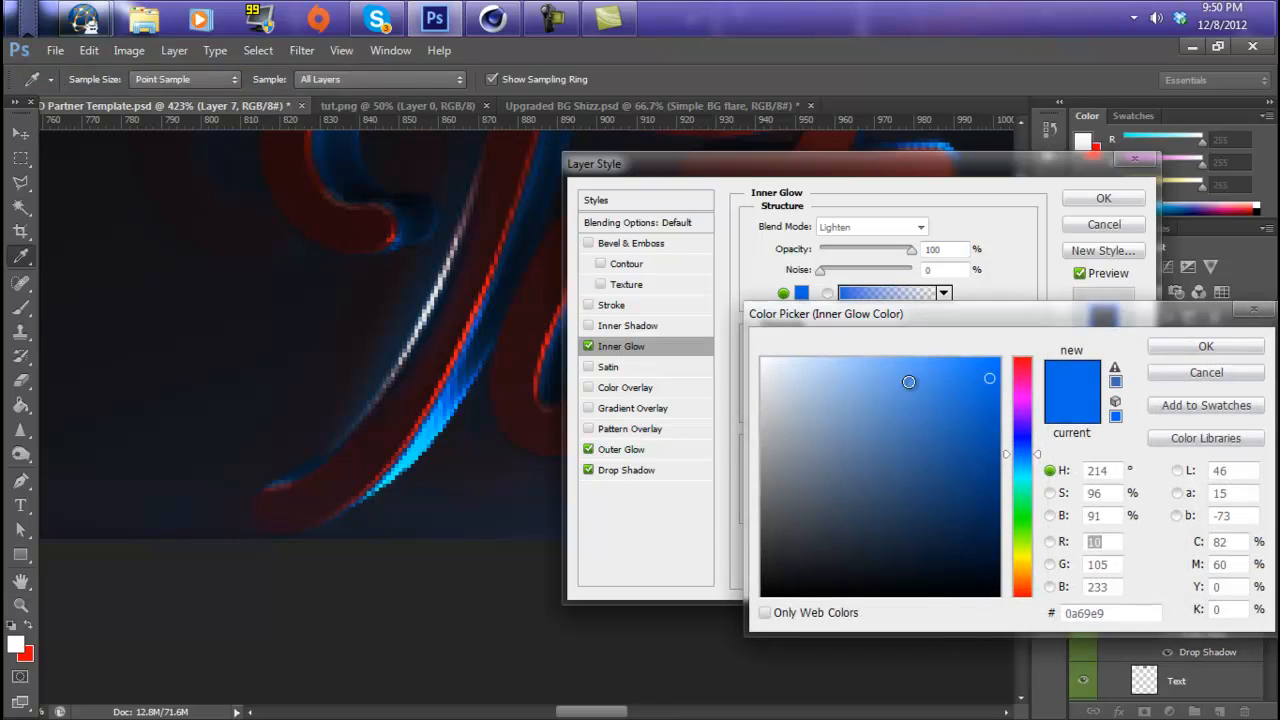
{"action": "left_click", "coordinate": [1178, 346]}
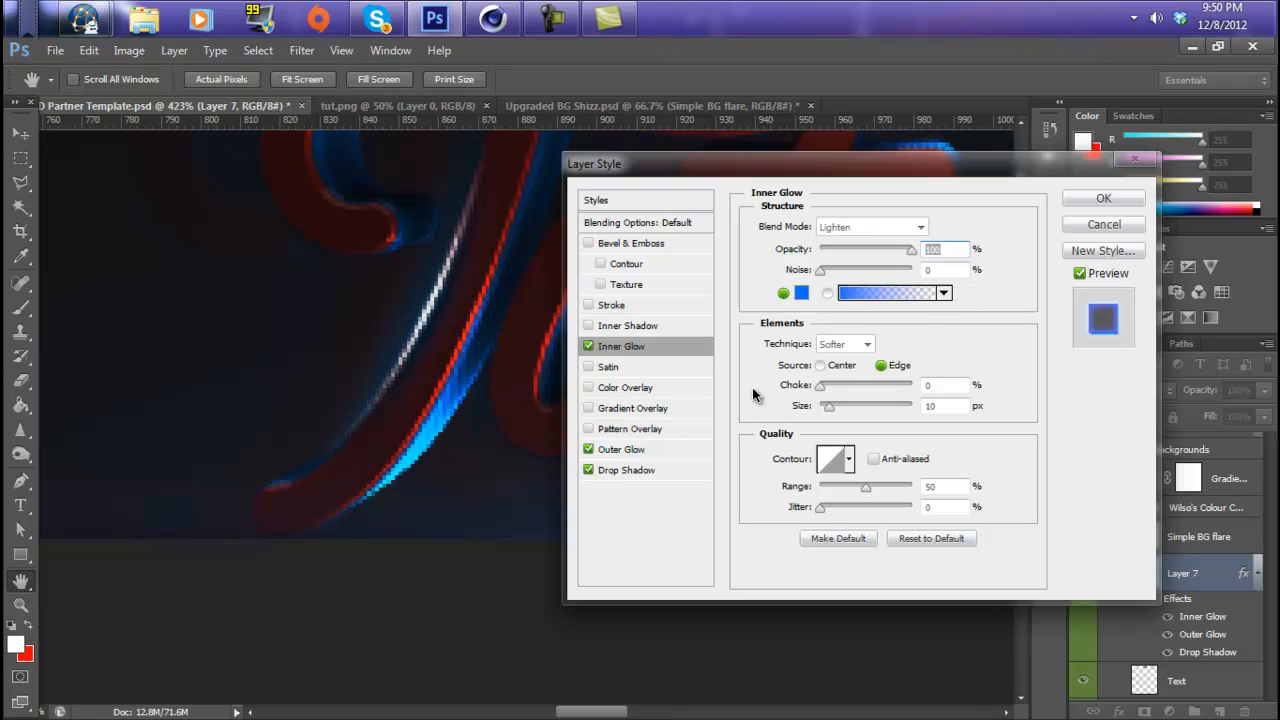
Set Layer 7's Outer Glow colour to cyan 00d2ff sampled from the T stem's blue edge, review the Drop Shadow settings, and apply the style.
{"action": "left_click", "coordinate": [632, 452]}
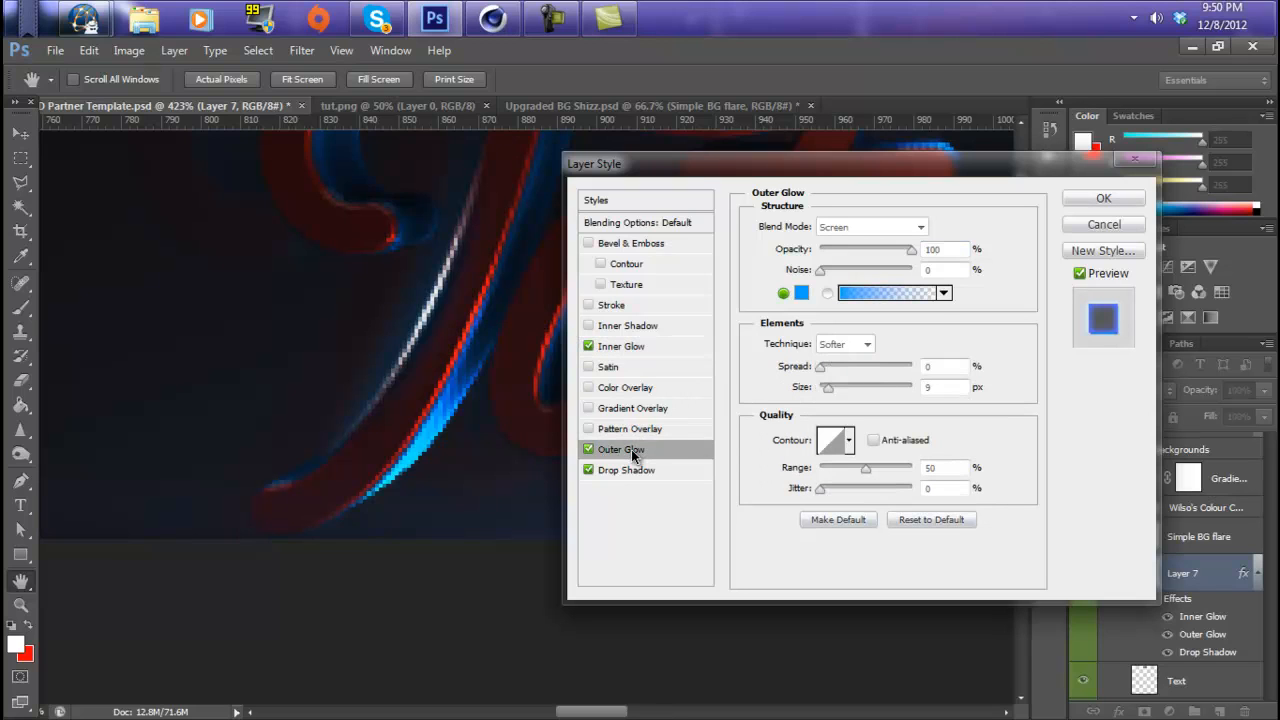
{"action": "left_click", "coordinate": [801, 292]}
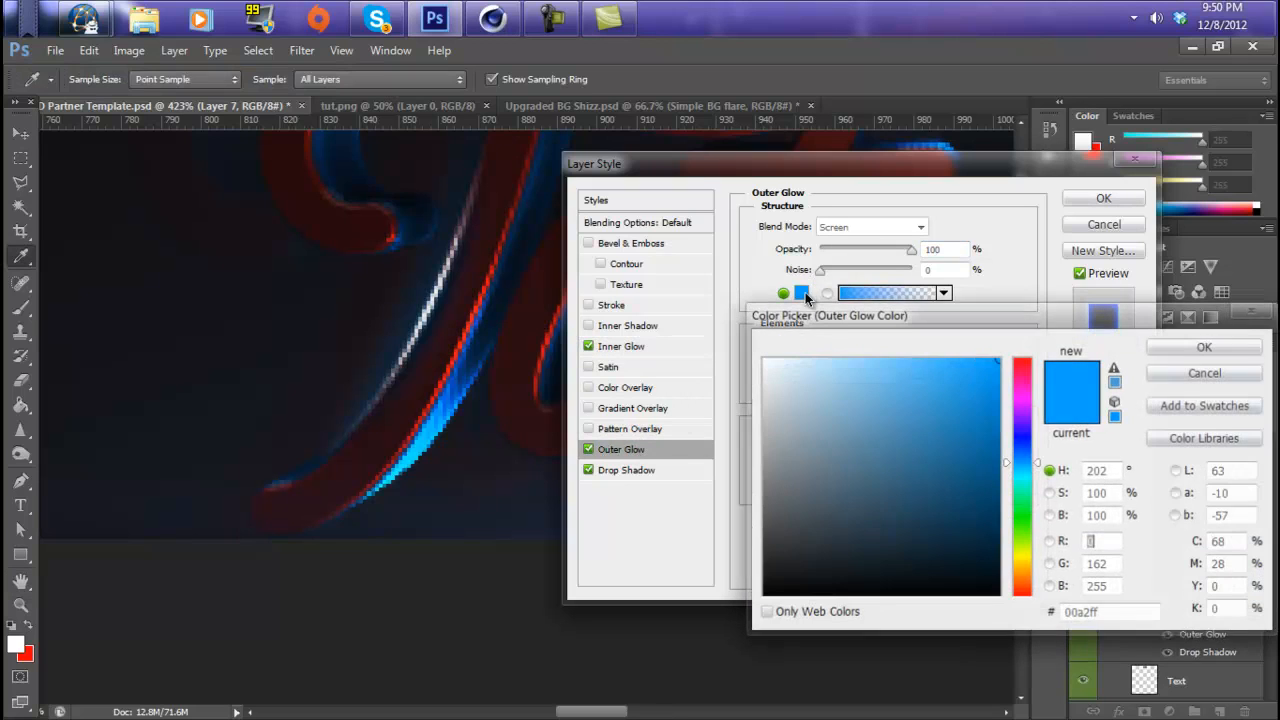
{"action": "left_click", "coordinate": [422, 445]}
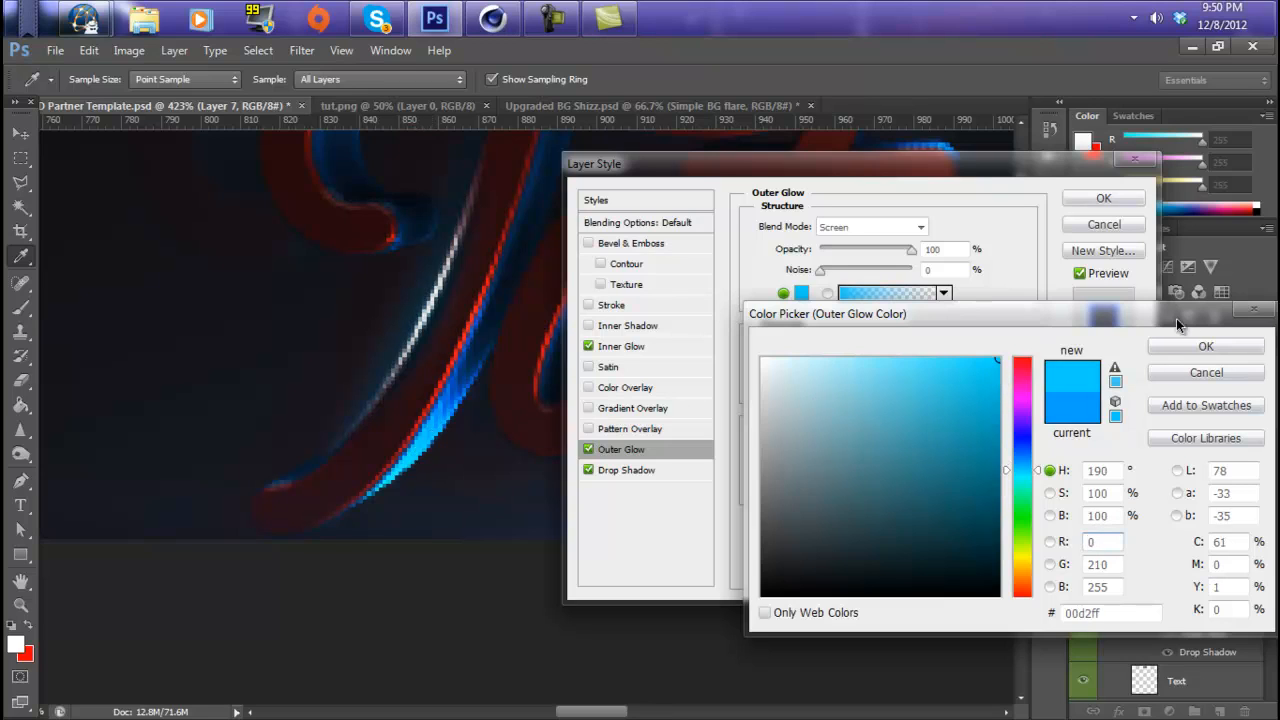
{"action": "left_click", "coordinate": [1203, 346]}
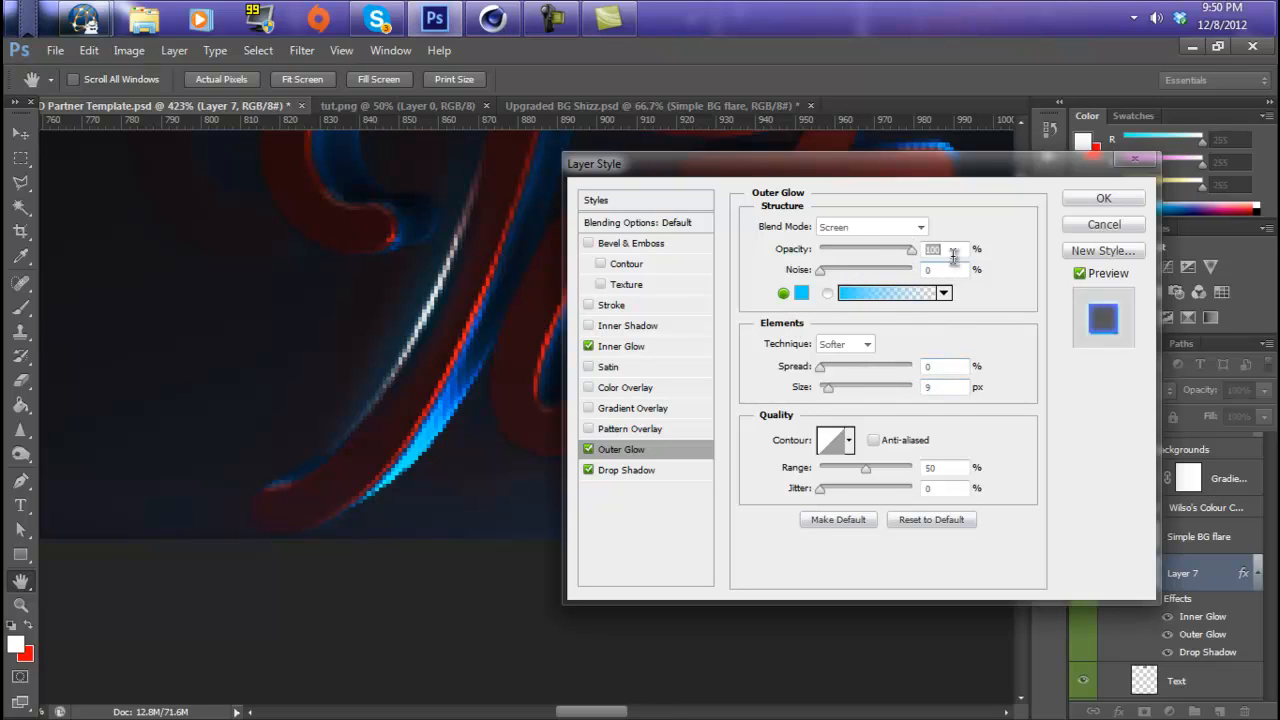
{"action": "left_click", "coordinate": [644, 471]}
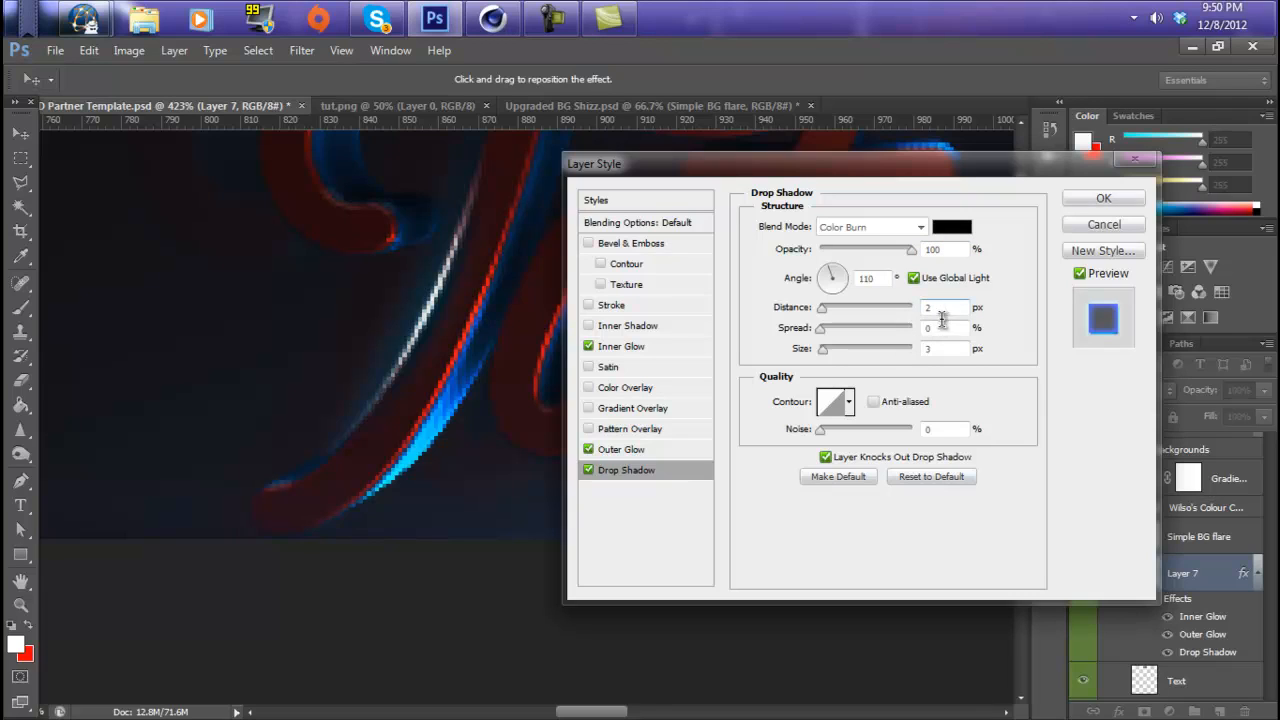
{"action": "left_click", "coordinate": [1089, 198]}
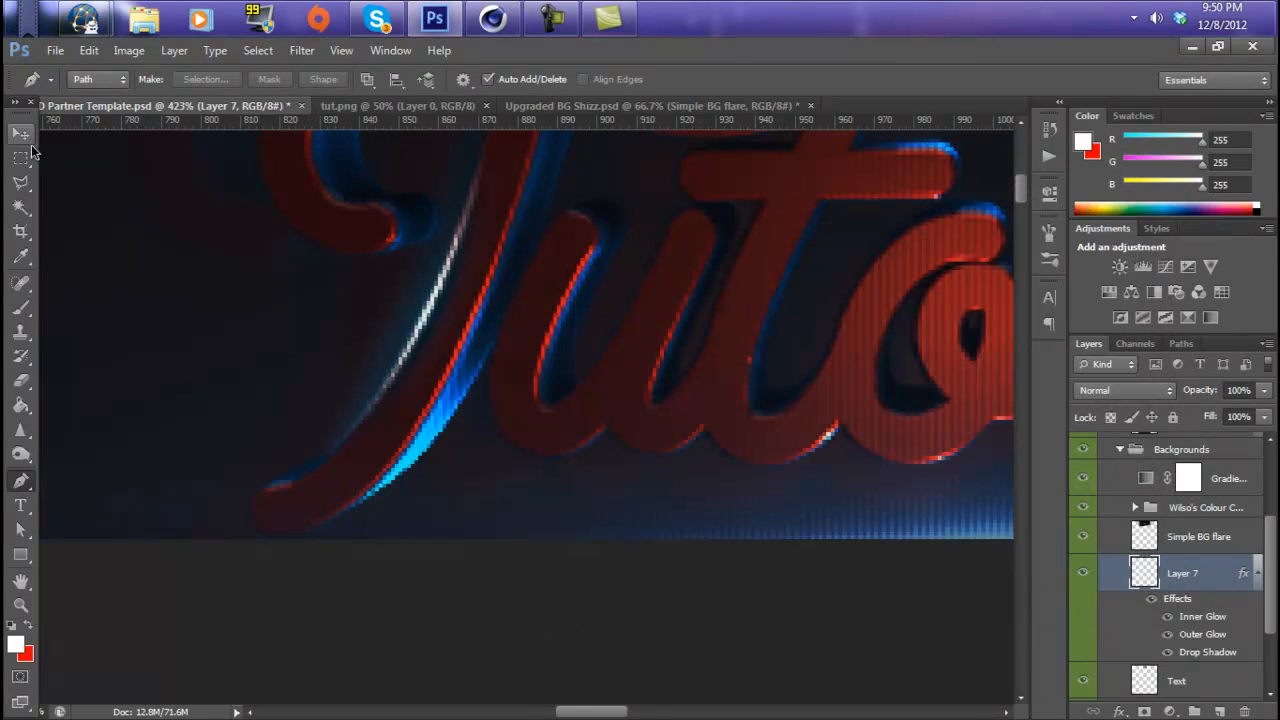
Nudge the Layer 7 highlight slightly with the Move tool so it sits along the T stem's left edge.
{"action": "scroll", "coordinate": [571, 357], "scroll_direction": "up", "scroll_amount": 3}
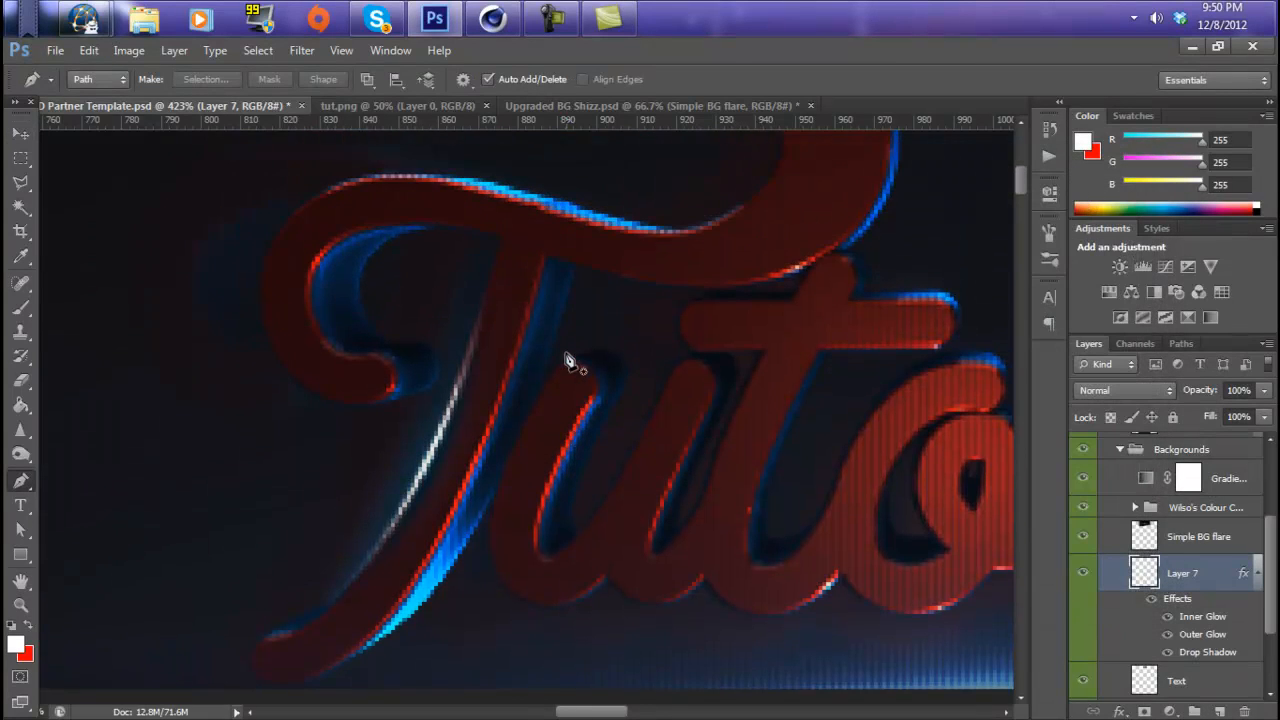
{"action": "left_click", "coordinate": [21, 134]}
{"action": "left_click_drag", "start_coordinate": [340, 456], "coordinate": [337, 450]}
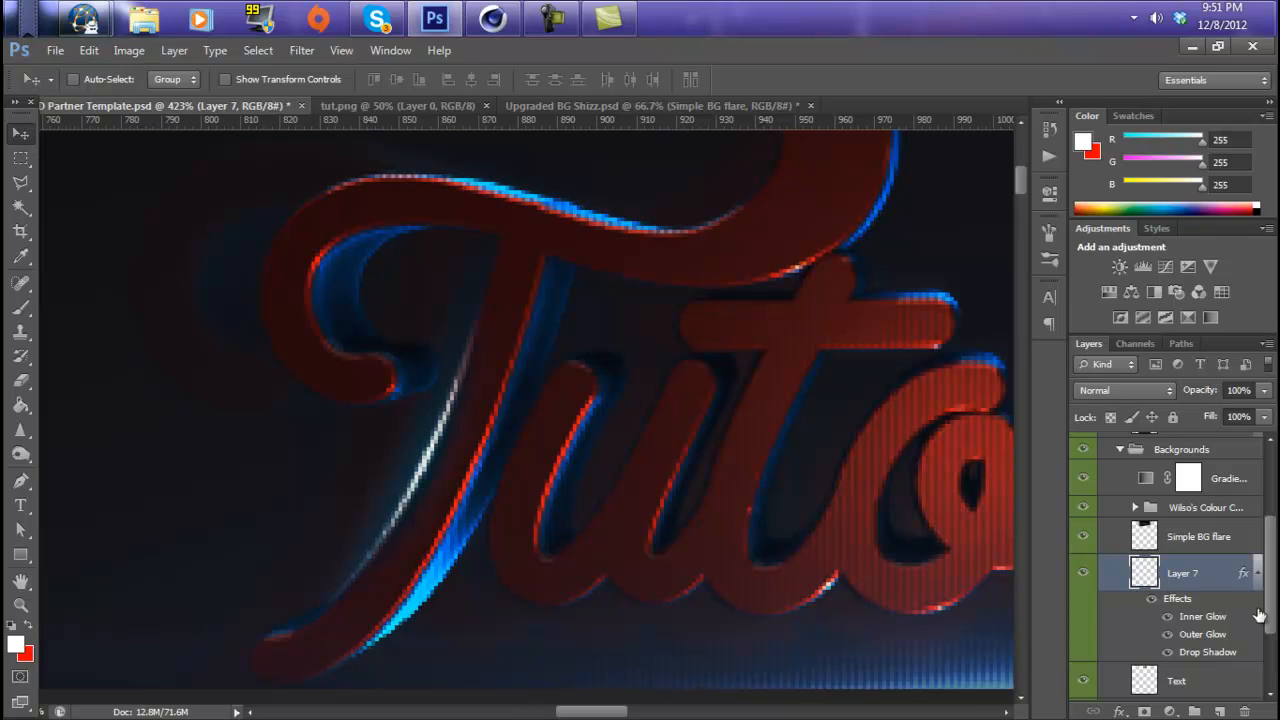
Reopen Layer 7's layer style and set the Inner Glow colour to red ff0900 sampled from the T stem's red edge.
{"action": "double_click", "coordinate": [1202, 615]}
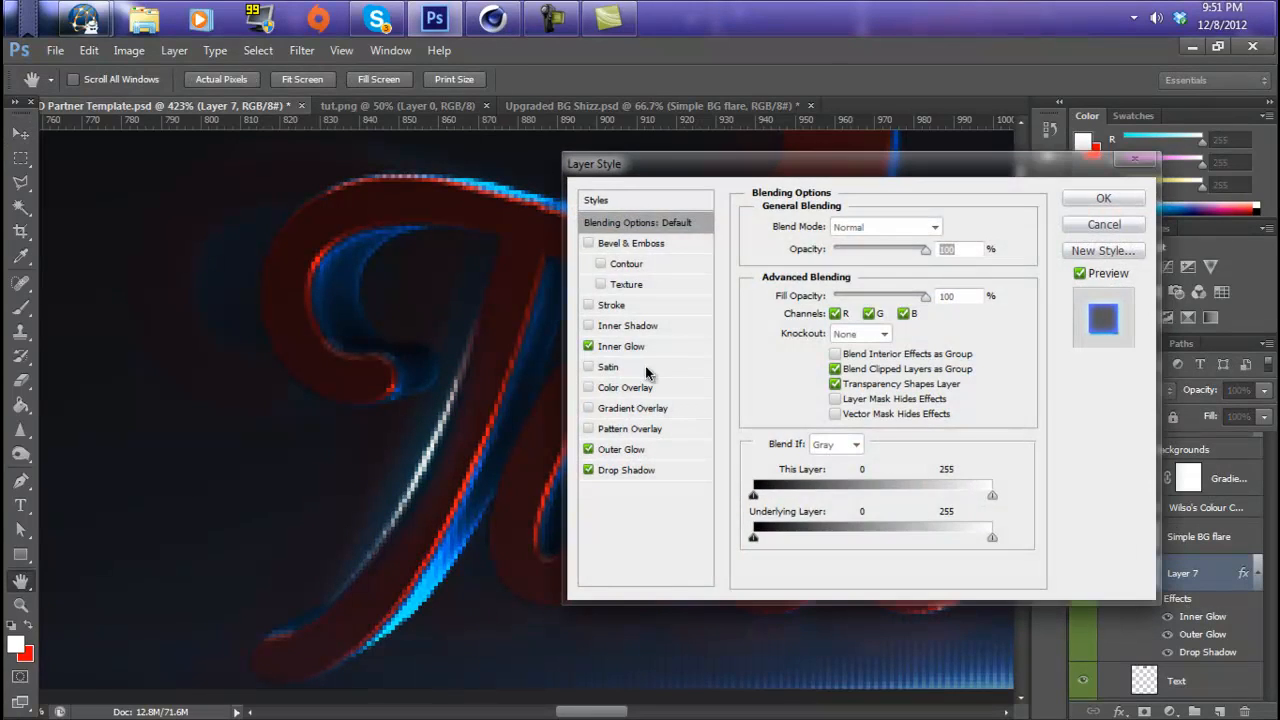
{"action": "left_click", "coordinate": [801, 292]}
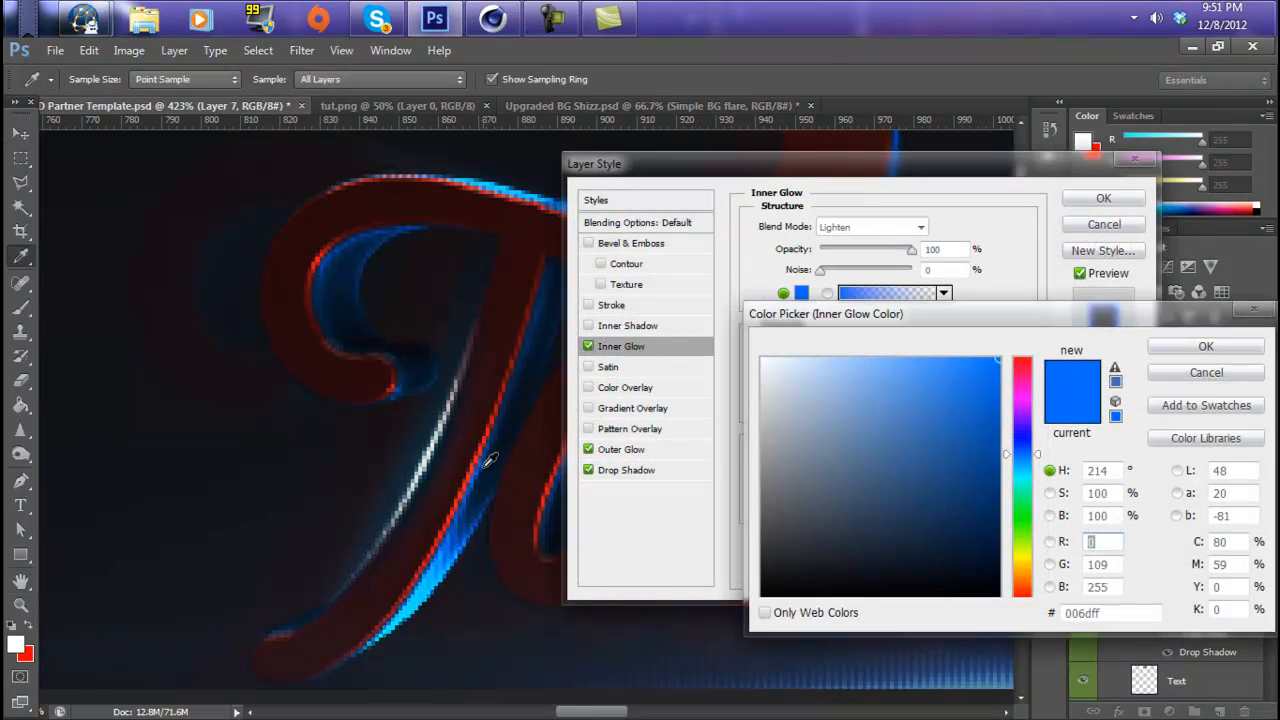
{"action": "left_click", "coordinate": [478, 455]}
{"action": "left_click_drag", "start_coordinate": [972, 380], "coordinate": [1143, 309]}
{"action": "left_click", "coordinate": [1250, 340]}
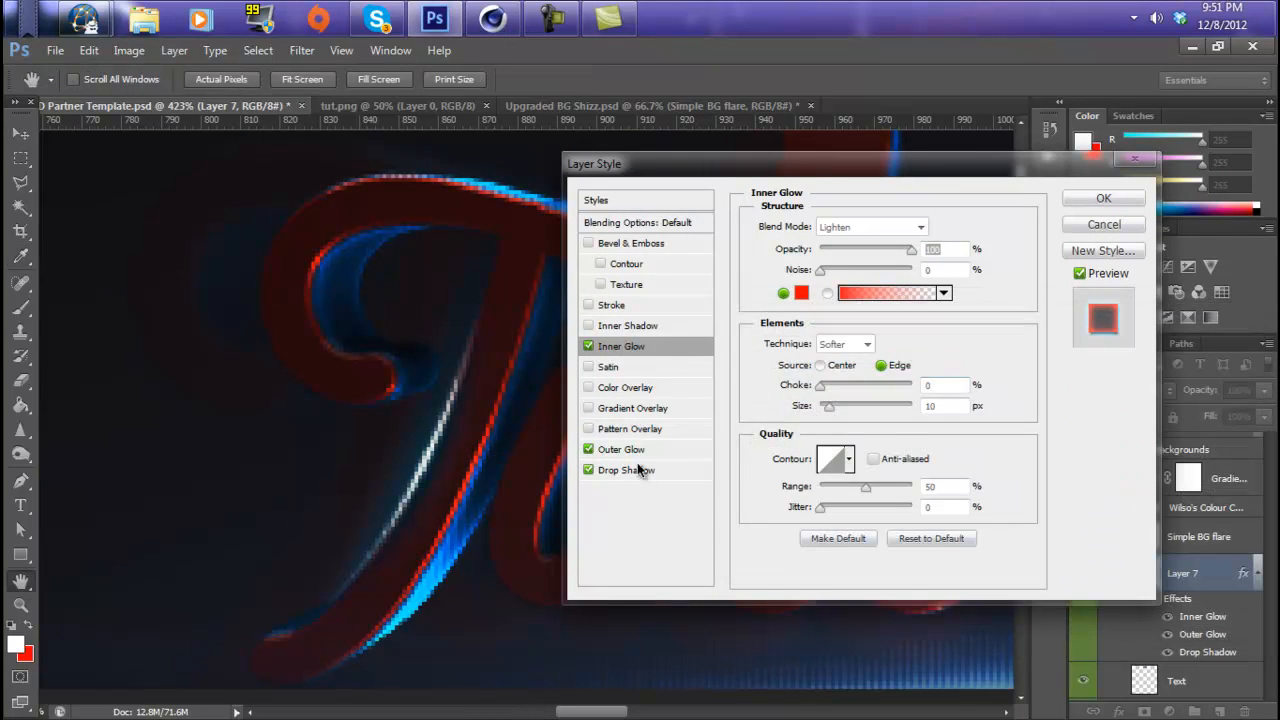
Set Layer 7's Outer Glow colour to the dark red 831411 sampled from the T stem.
{"action": "left_click", "coordinate": [636, 450]}
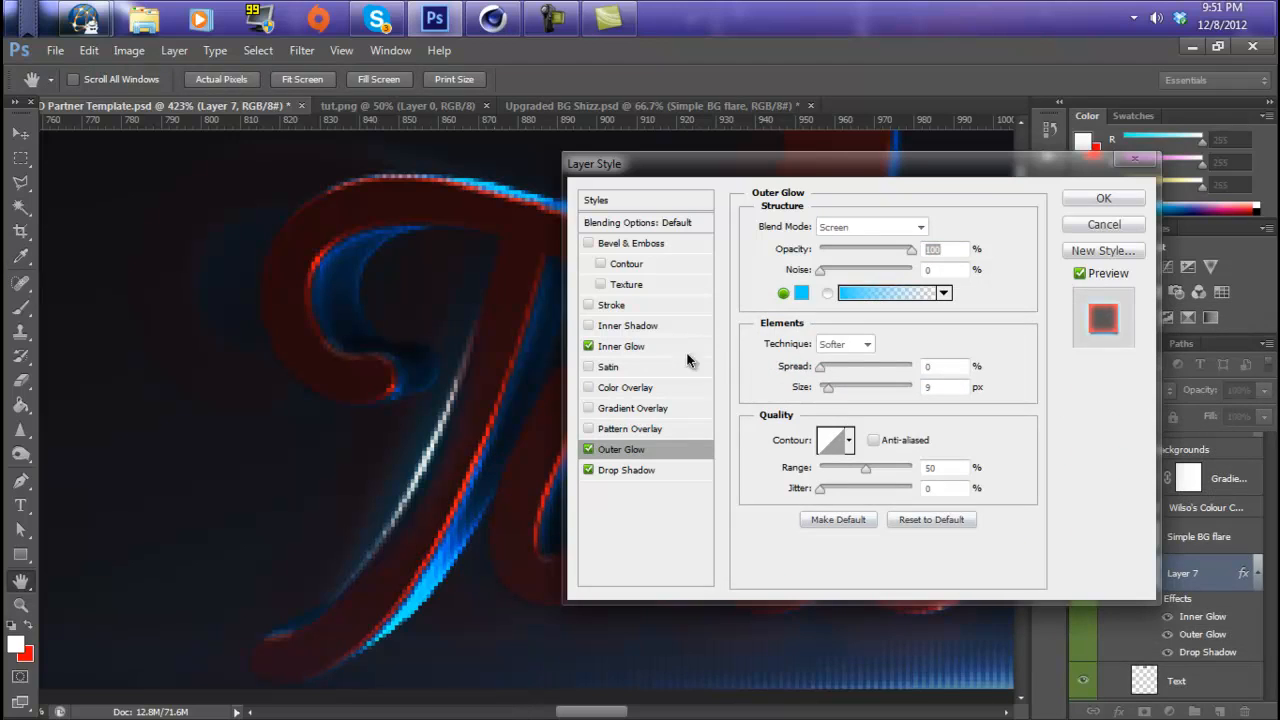
{"action": "left_click", "coordinate": [801, 293]}
{"action": "left_click", "coordinate": [484, 446]}
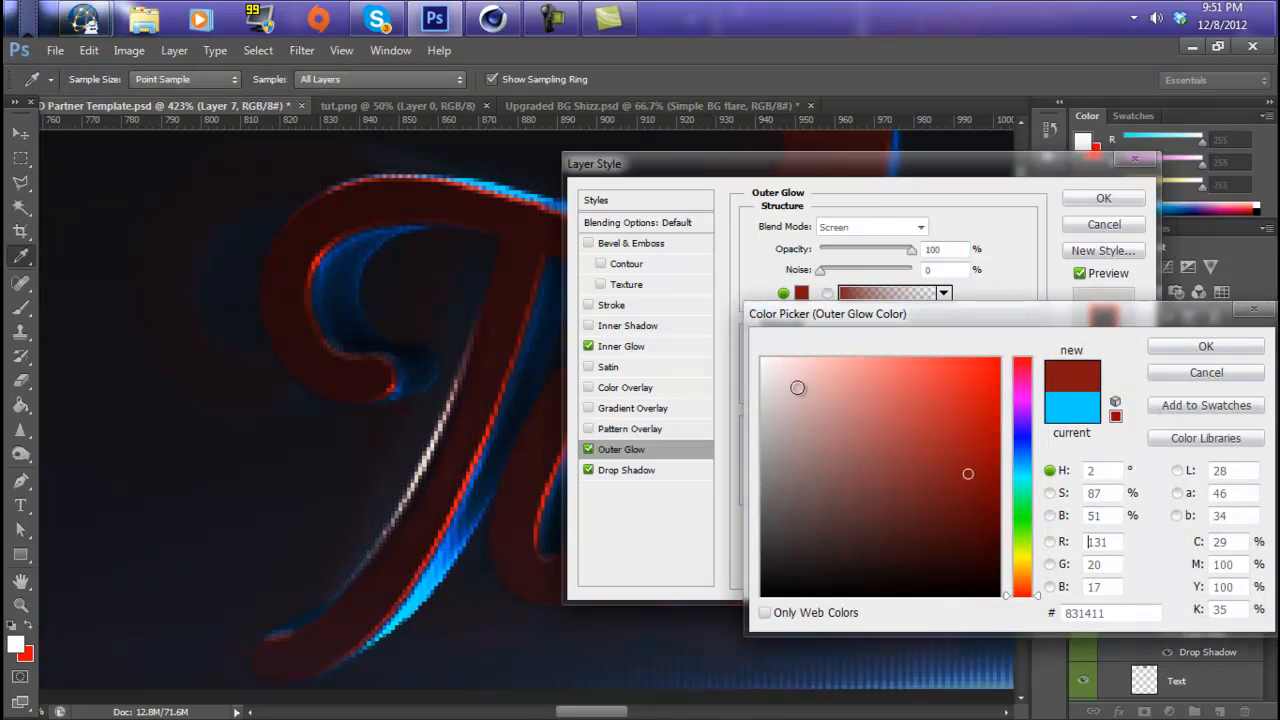
{"action": "left_click", "coordinate": [1180, 349]}
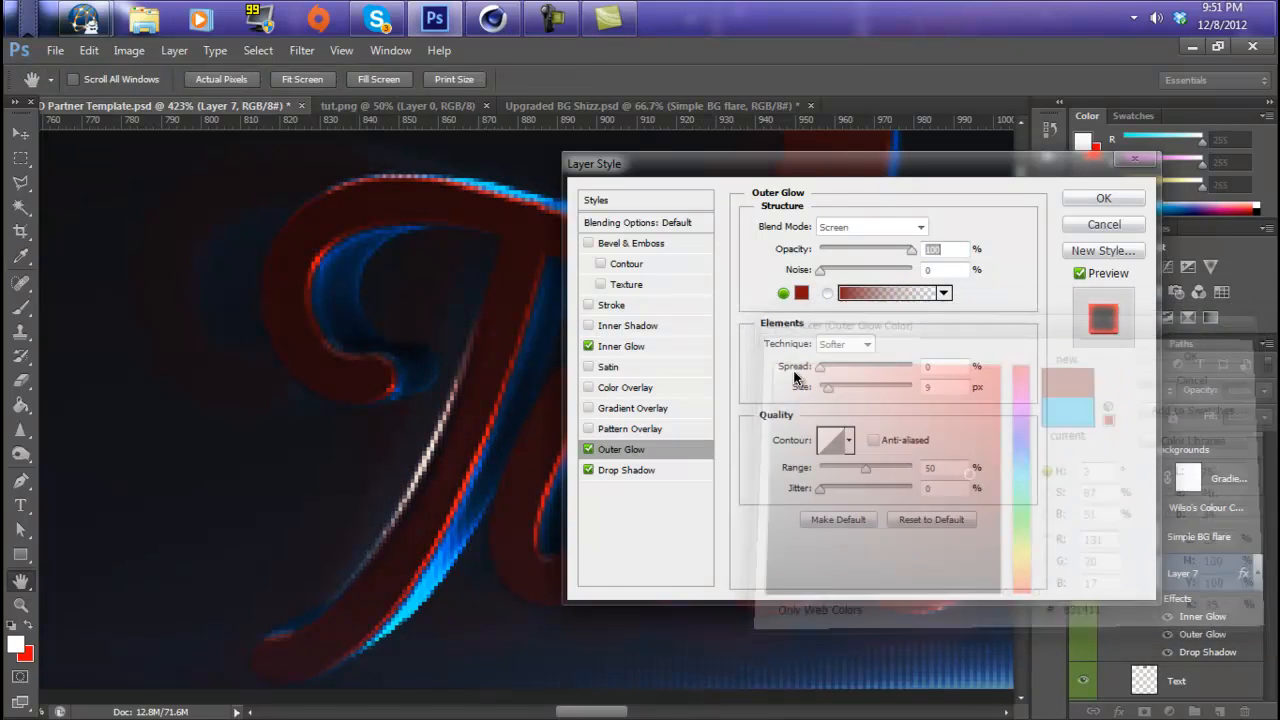
Add a Color Overlay to Layer 7 in red ff0600 sampled from the T stem's red edge.
{"action": "left_click", "coordinate": [636, 388]}
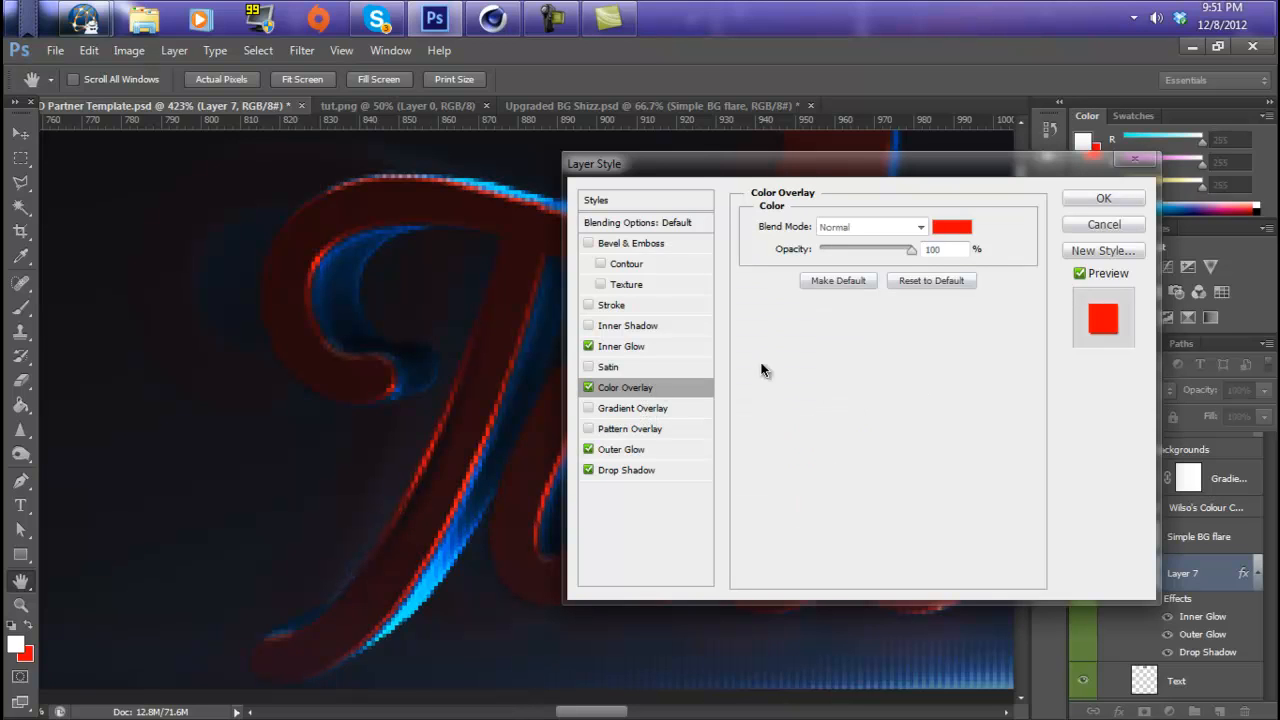
{"action": "left_click", "coordinate": [953, 227]}
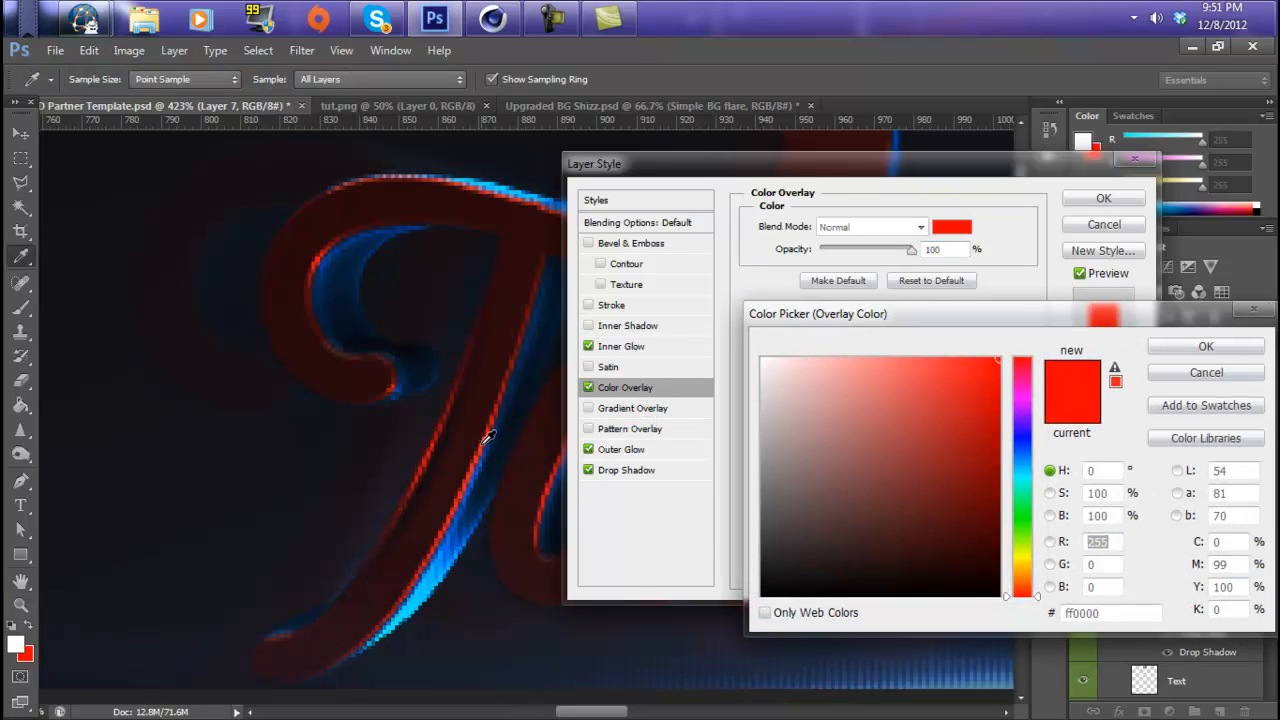
{"action": "left_click", "coordinate": [487, 437]}
{"action": "left_click", "coordinate": [1113, 308]}
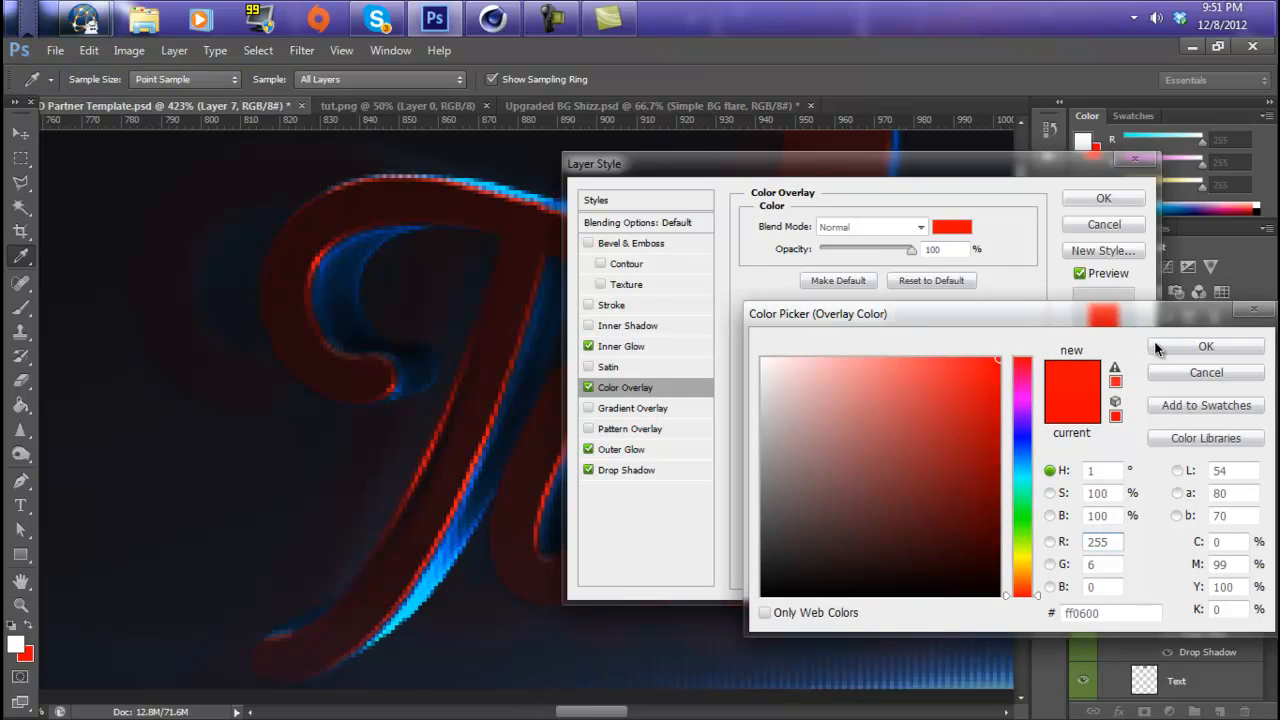
{"action": "left_click", "coordinate": [1160, 347]}
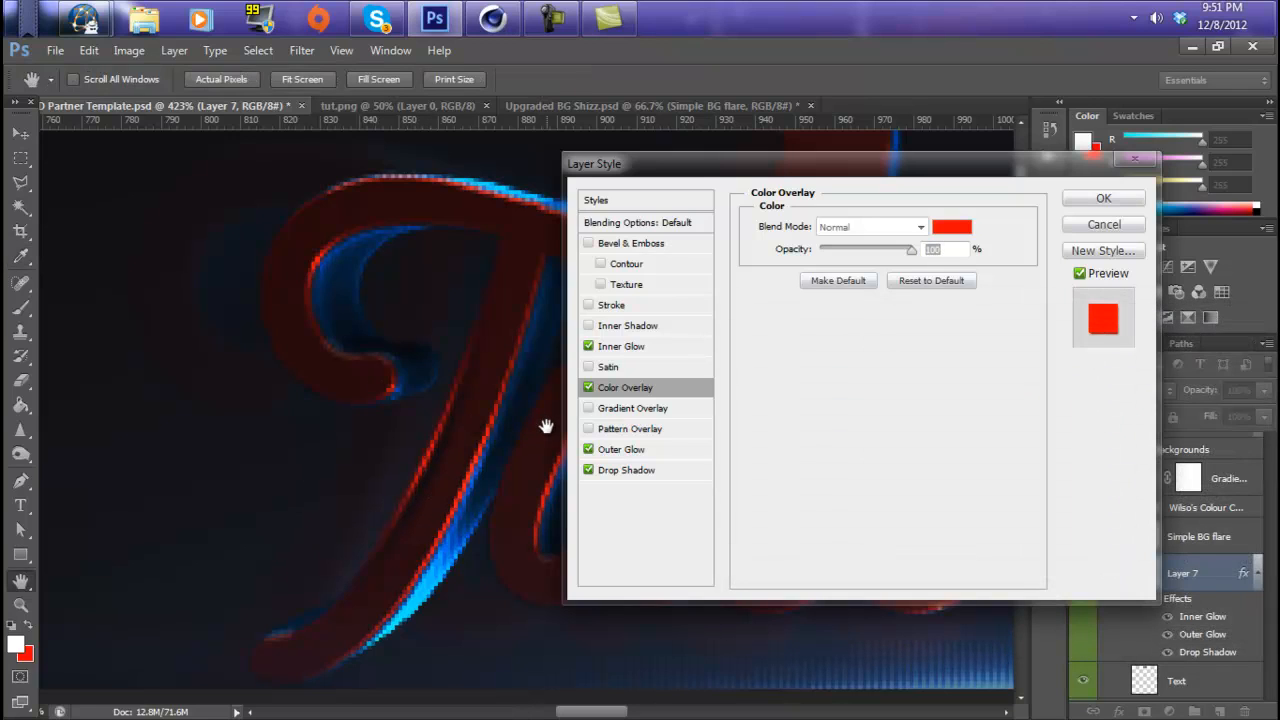
Set the Color Overlay to bright blue 00c9ff, sampled from the blue highlight at the T's lower stem.
{"action": "left_click", "coordinate": [951, 227]}
{"action": "left_click", "coordinate": [426, 599]}
{"action": "left_click", "coordinate": [428, 597]}
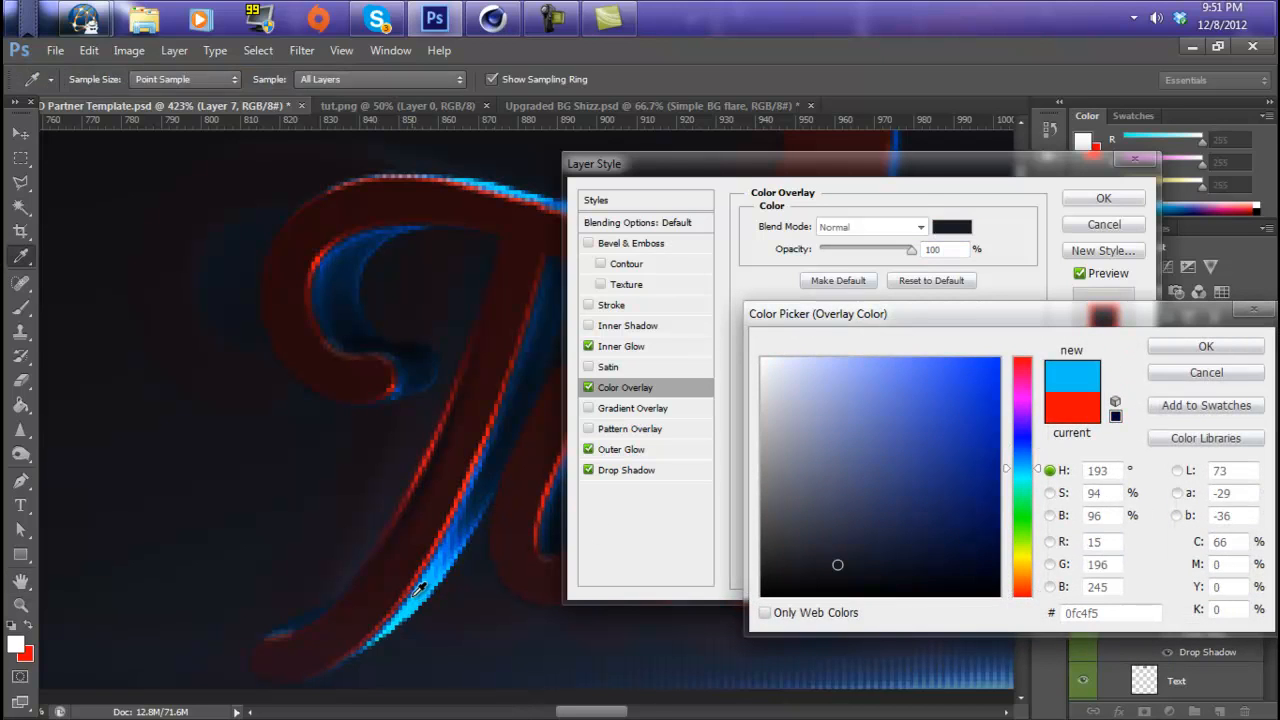
{"action": "left_click", "coordinate": [1172, 346]}
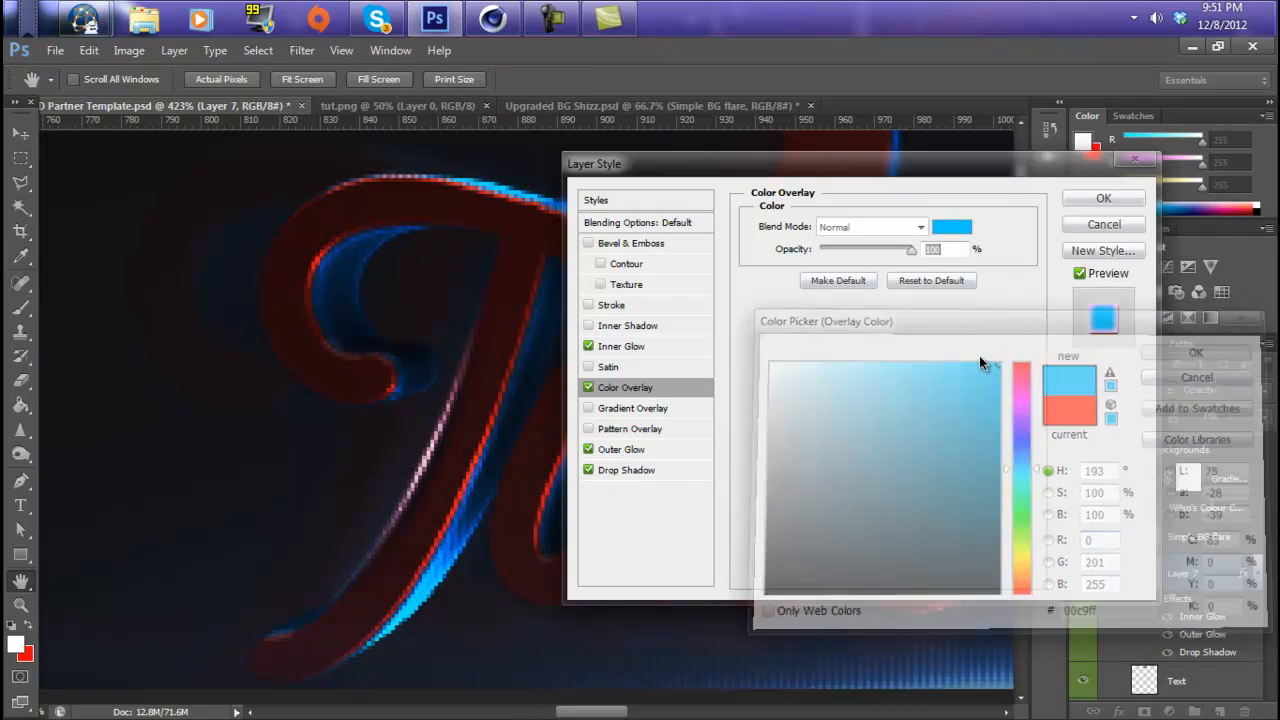
Set Layer 7's Inner Glow colour to bright blue 00c9ff, sampled from the T's lower stem highlight.
{"action": "left_click", "coordinate": [620, 348]}
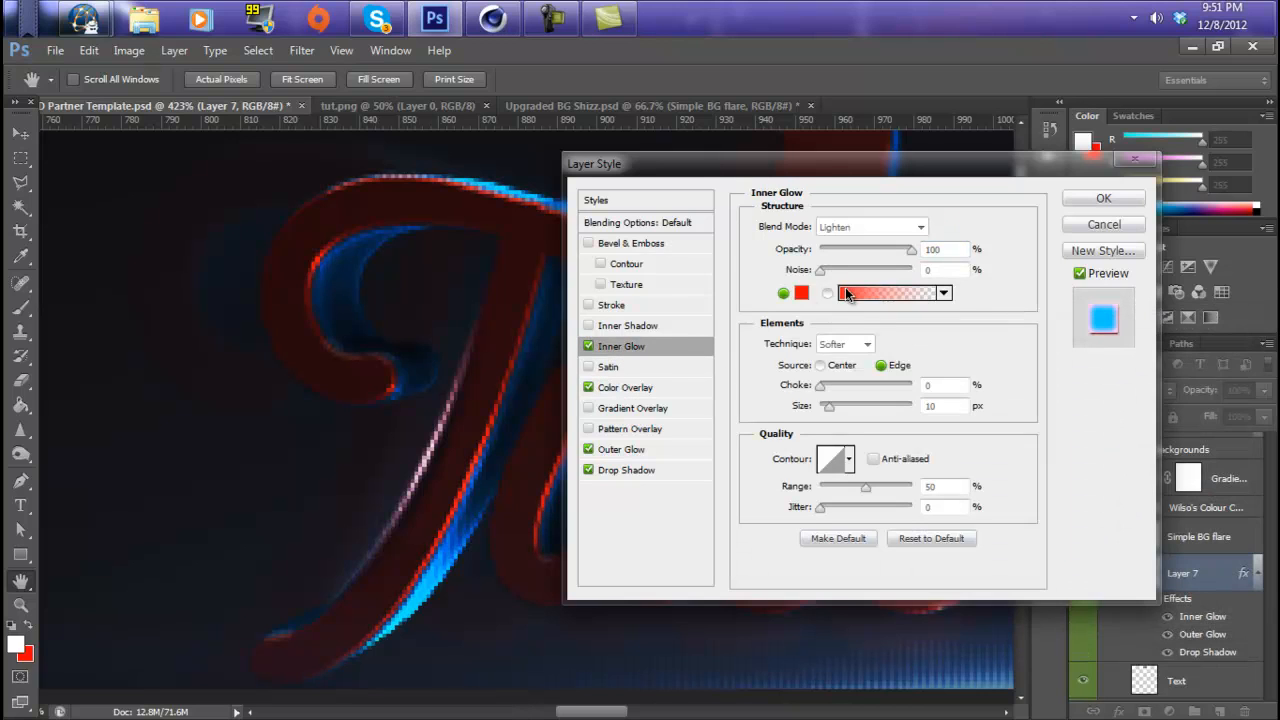
{"action": "left_click", "coordinate": [801, 292]}
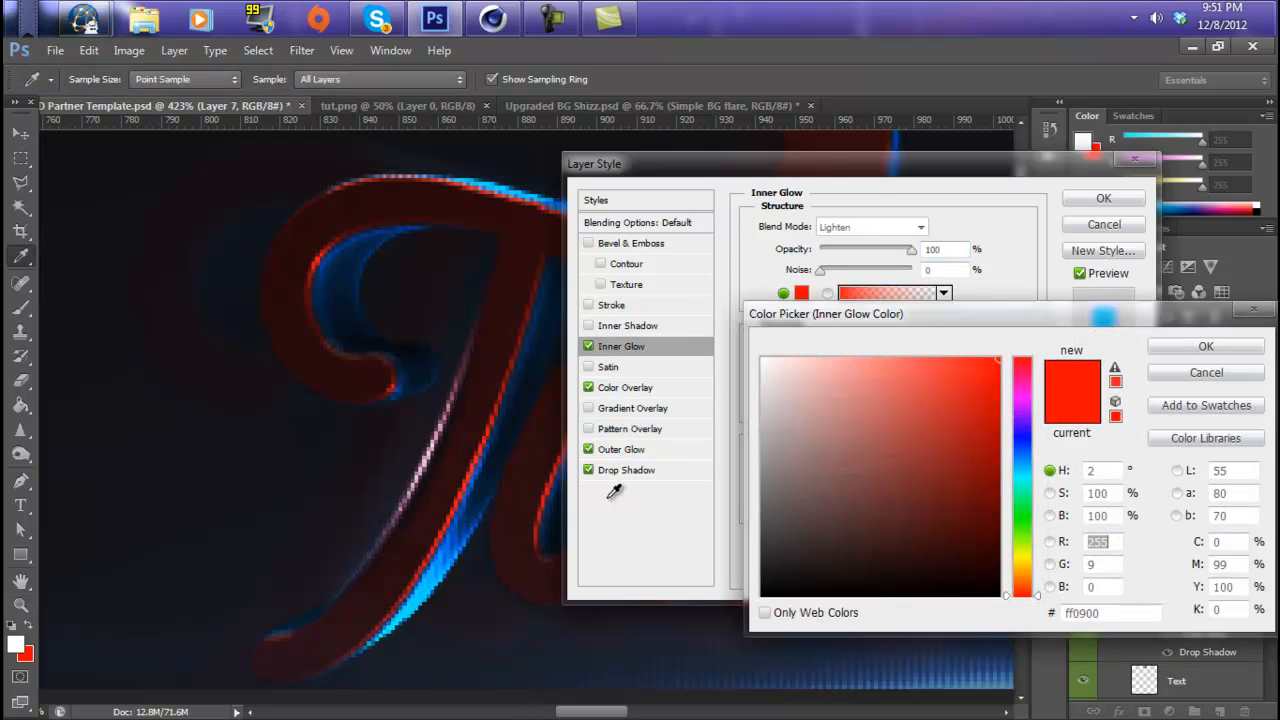
{"action": "left_click", "coordinate": [430, 585]}
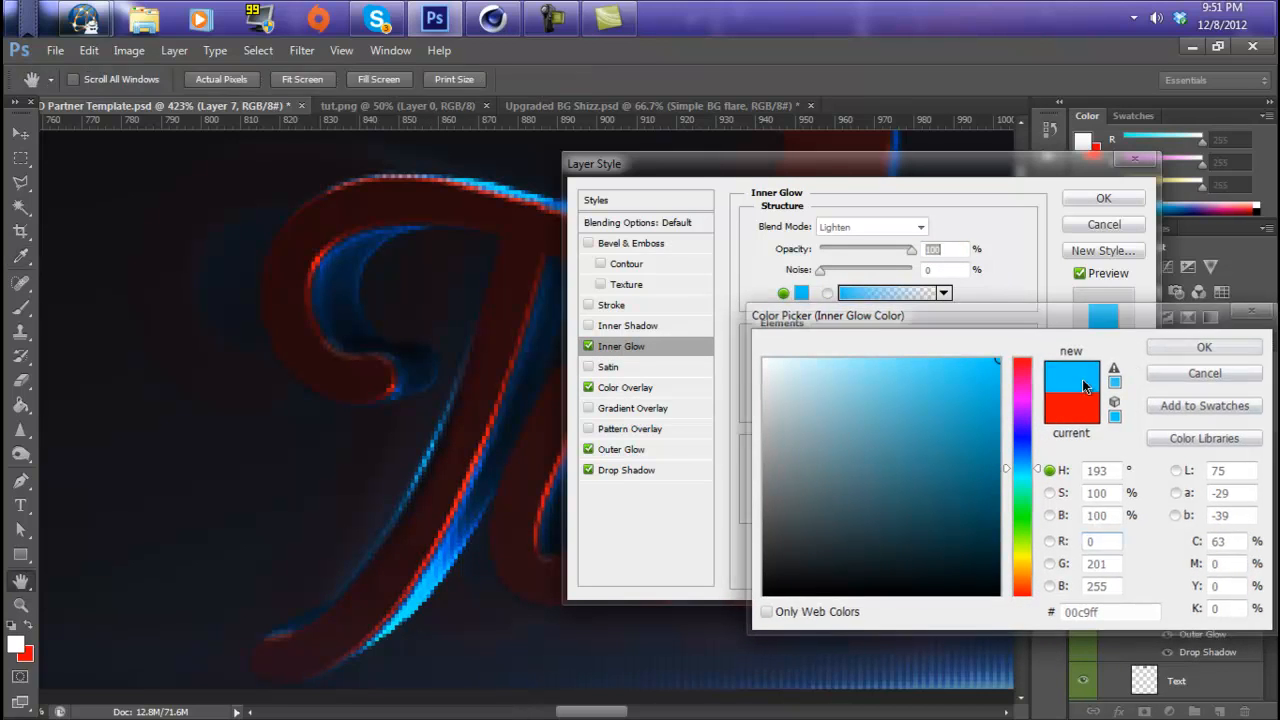
{"action": "left_click", "coordinate": [1200, 346]}
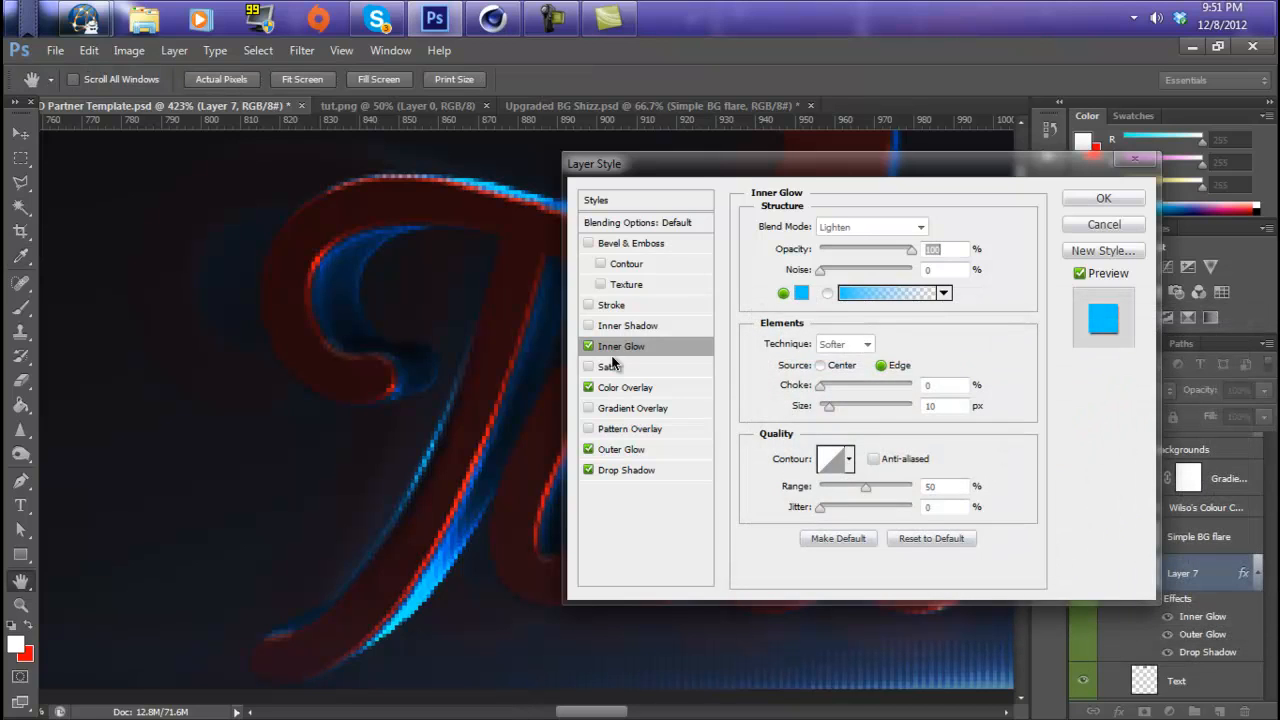
Set Layer 7's Outer Glow colour to bright blue sampled from the T's lower stem highlight, and apply the layer style.
{"action": "left_click", "coordinate": [616, 452]}
{"action": "left_click", "coordinate": [801, 293]}
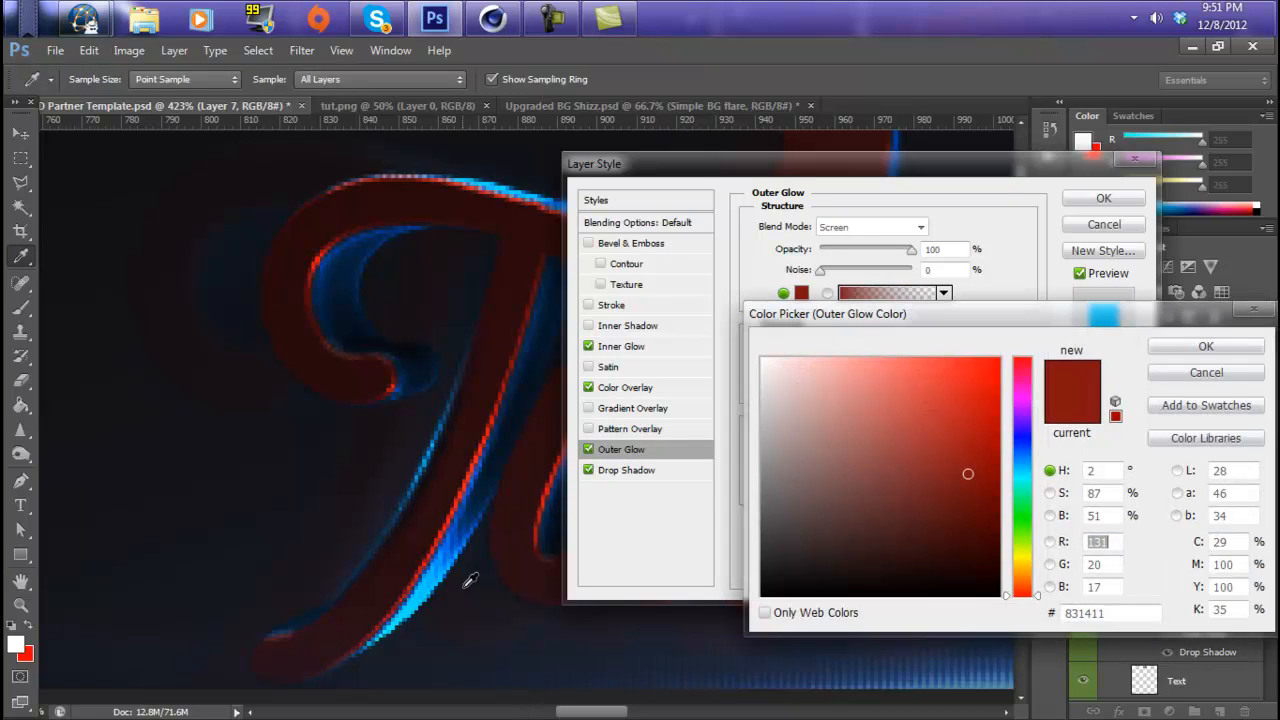
{"action": "left_click", "coordinate": [440, 580]}
{"action": "left_click", "coordinate": [1180, 348]}
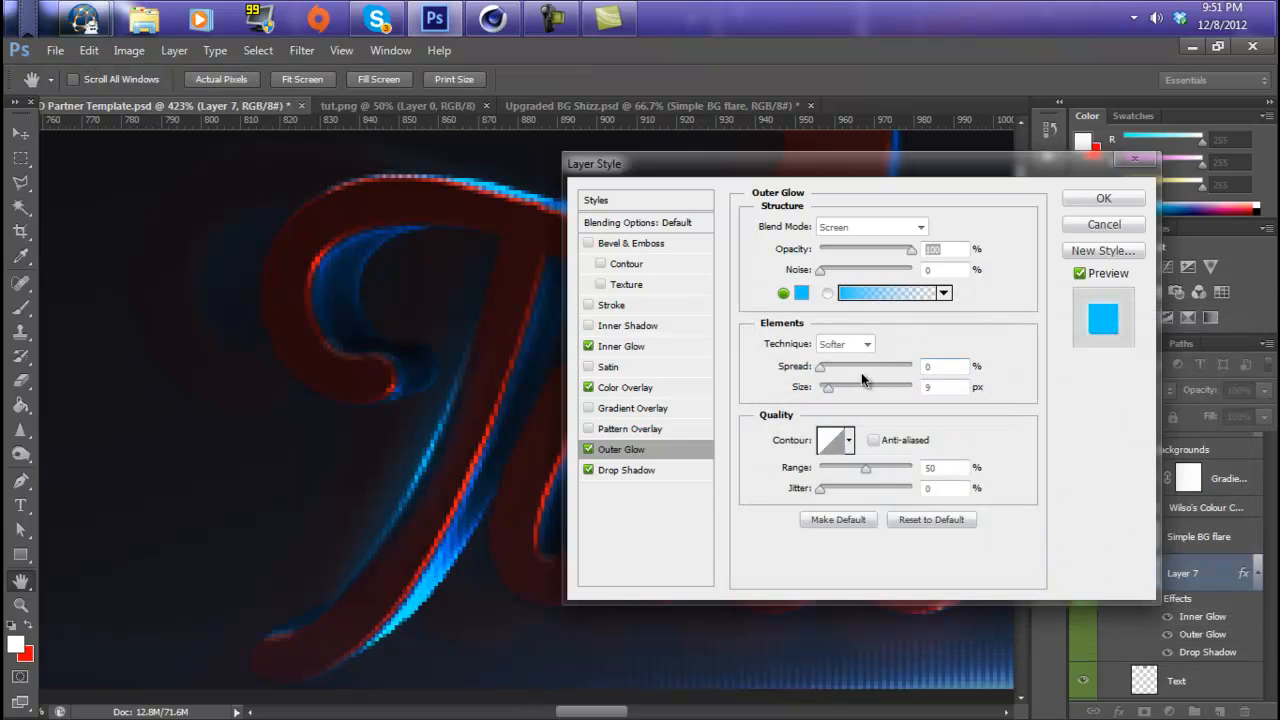
{"action": "left_click", "coordinate": [1107, 200]}
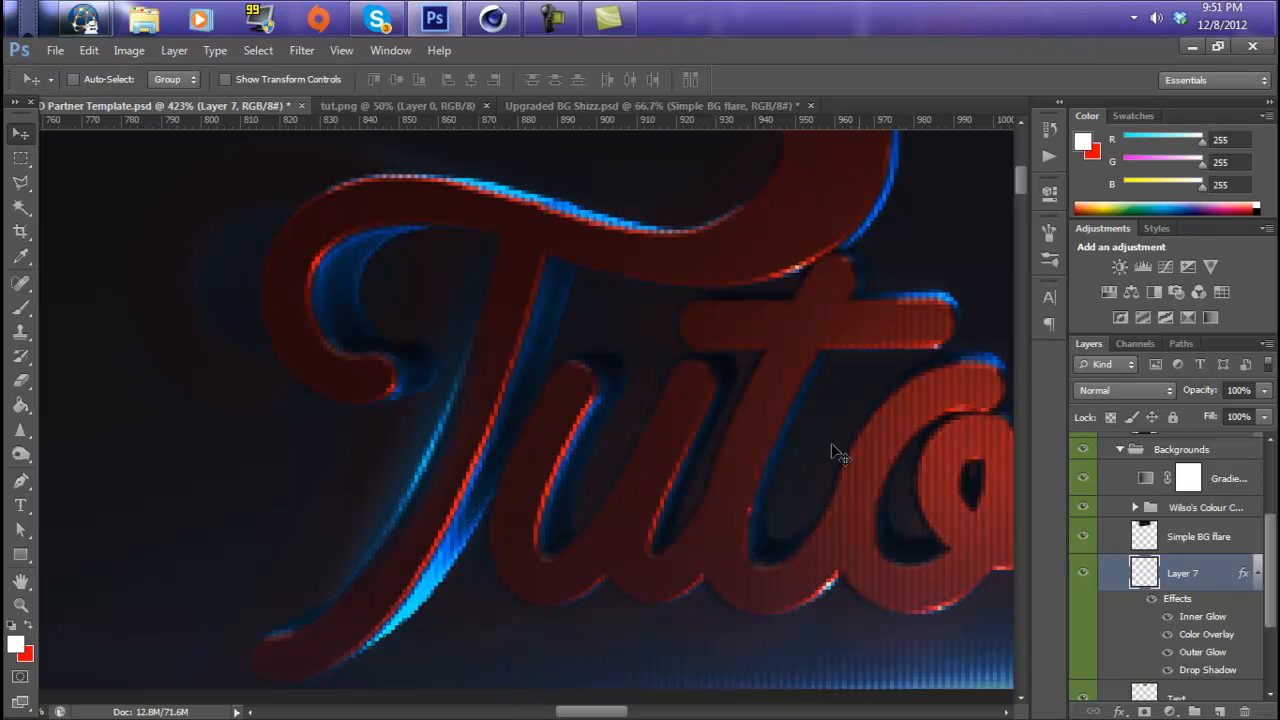
Create a new empty layer above Layer 7.
{"action": "left_click", "coordinate": [1219, 711]}
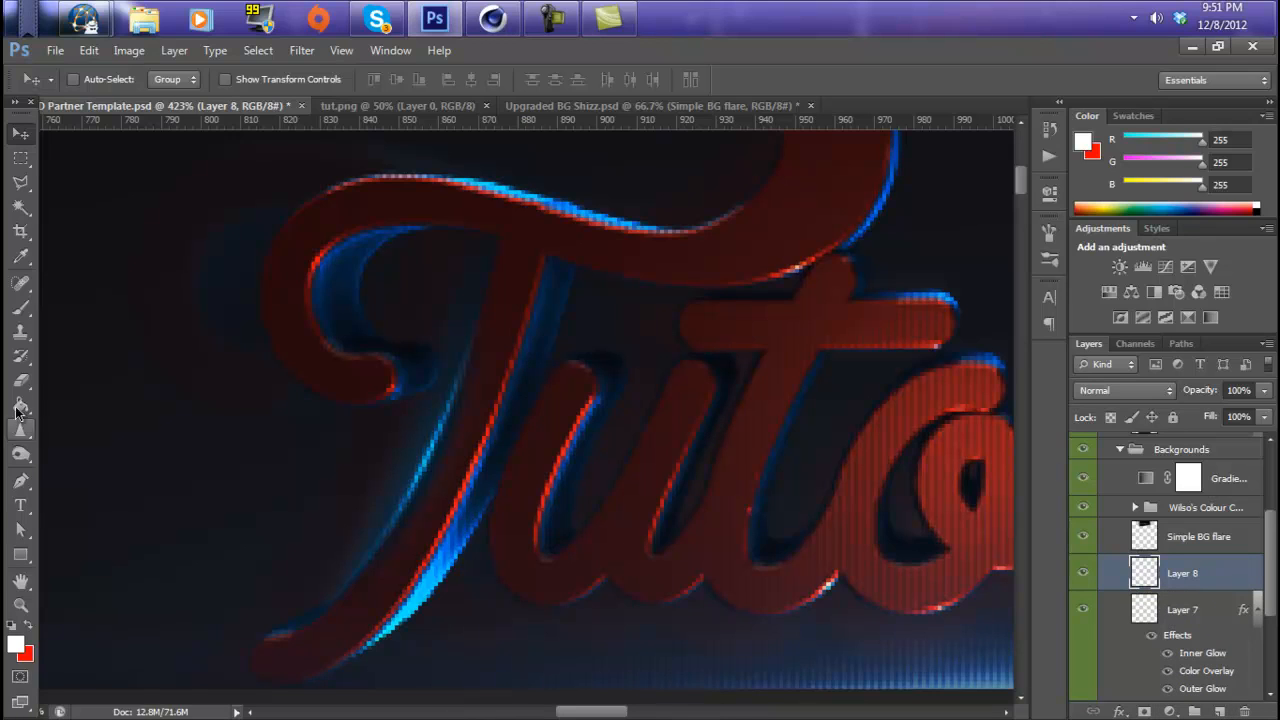
Set the Brush tool's size to 9 px for painting on Layer 8.
{"action": "left_click", "coordinate": [22, 308]}
{"action": "left_click", "coordinate": [98, 79]}
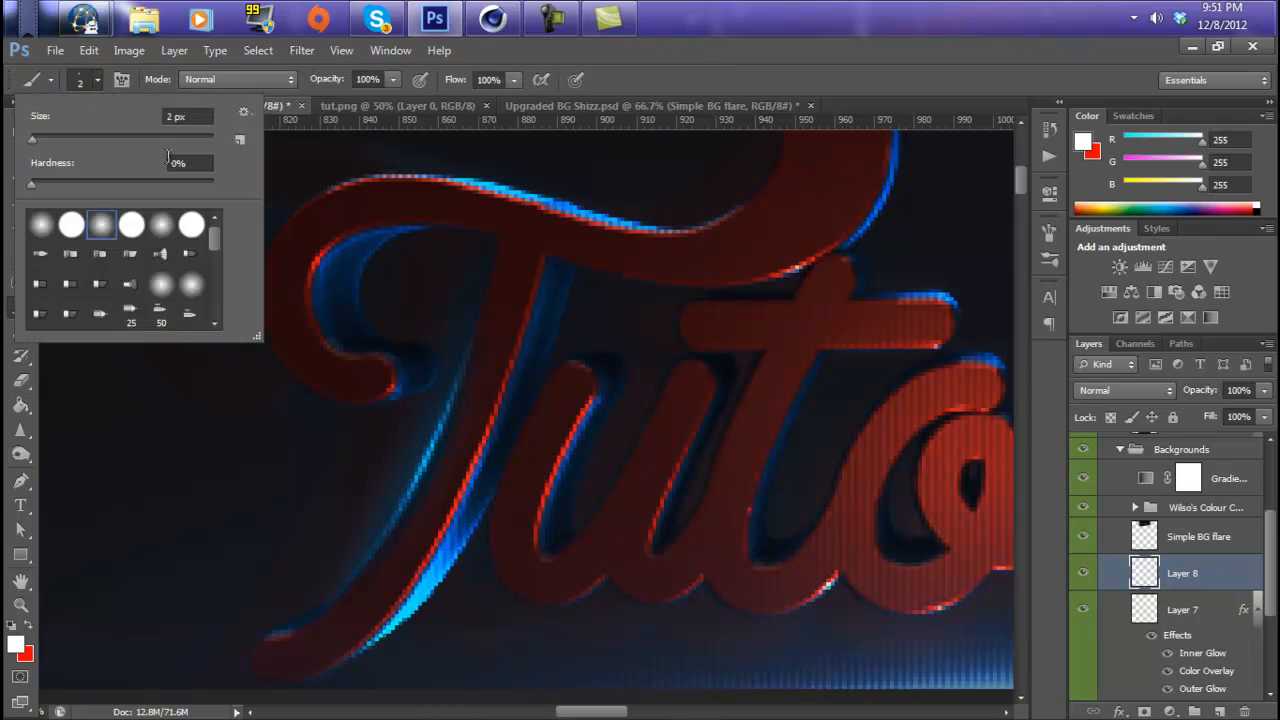
{"action": "left_click", "coordinate": [48, 137]}
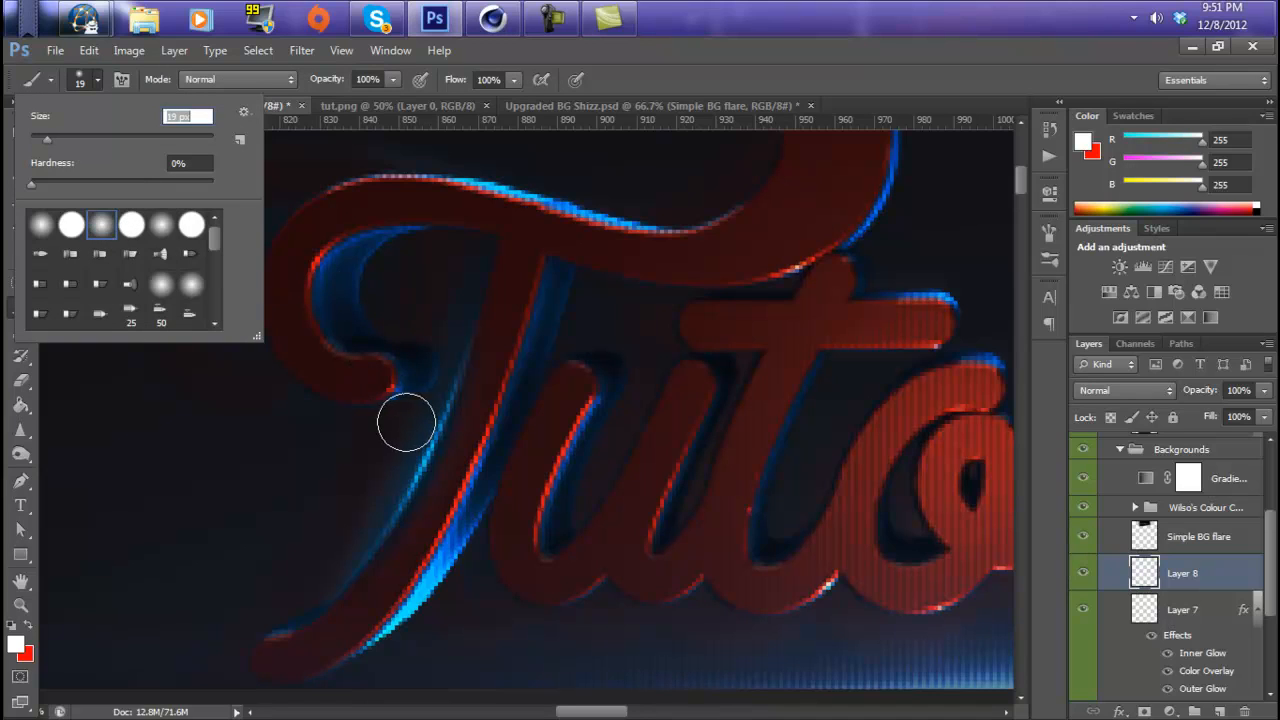
{"action": "key", "text": "bracketleft"}
{"action": "key", "text": "bracketleft"}
{"action": "key", "text": "bracketleft"}
{"action": "key", "text": "bracketleft"}
{"action": "key", "text": "bracketleft"}
{"action": "key", "text": "bracketleft"}
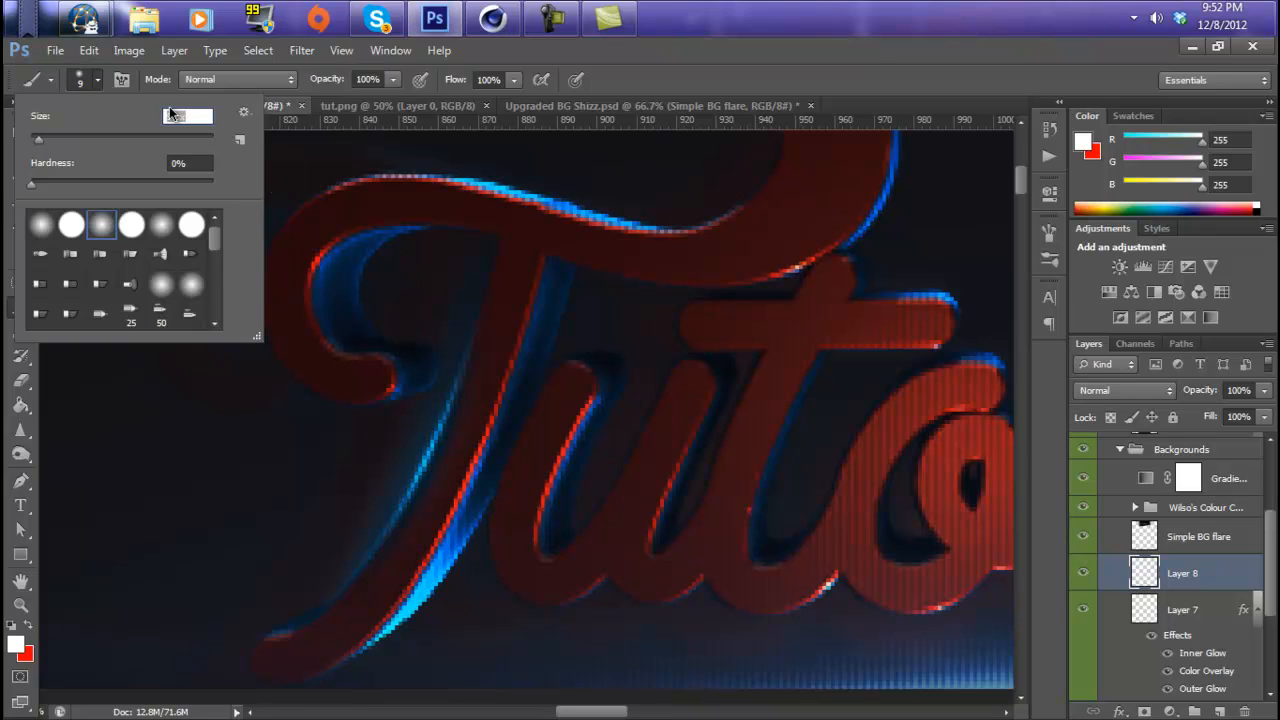
{"action": "left_click", "coordinate": [98, 81]}
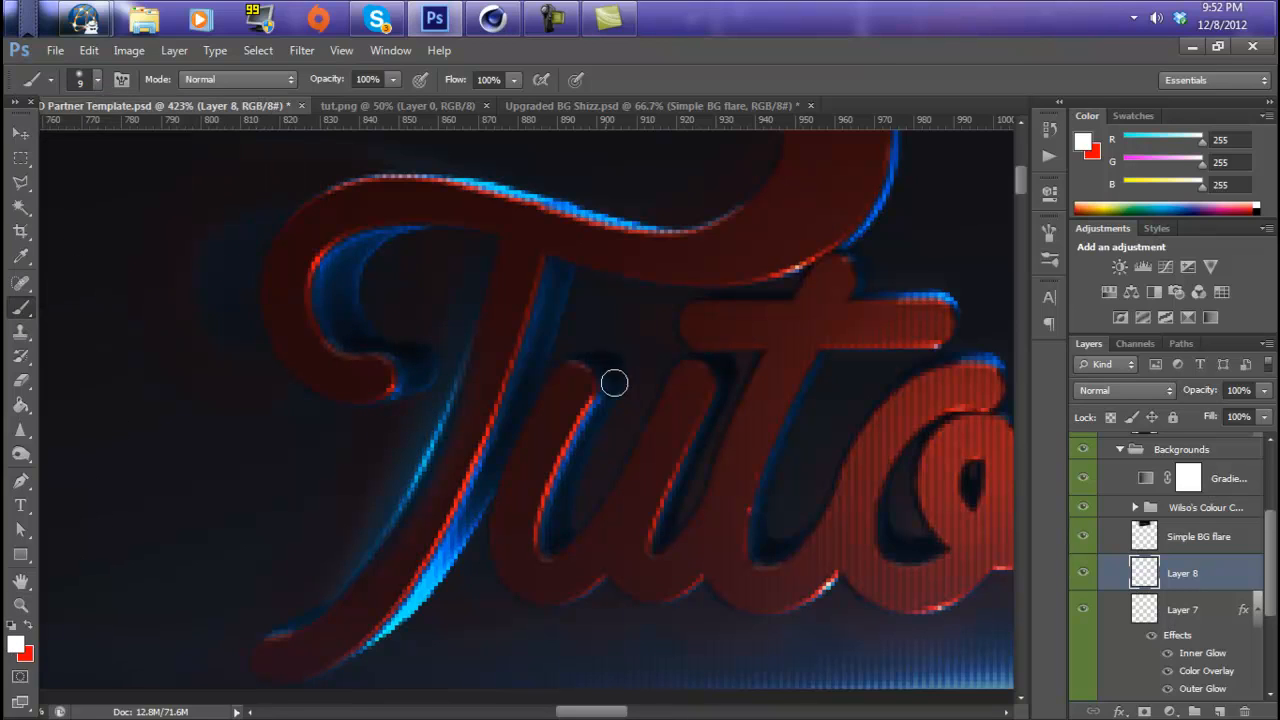
Set the foreground colour to bright blue 00baff.
{"action": "key", "text": "i"}
{"action": "left_click", "coordinate": [15, 643]}
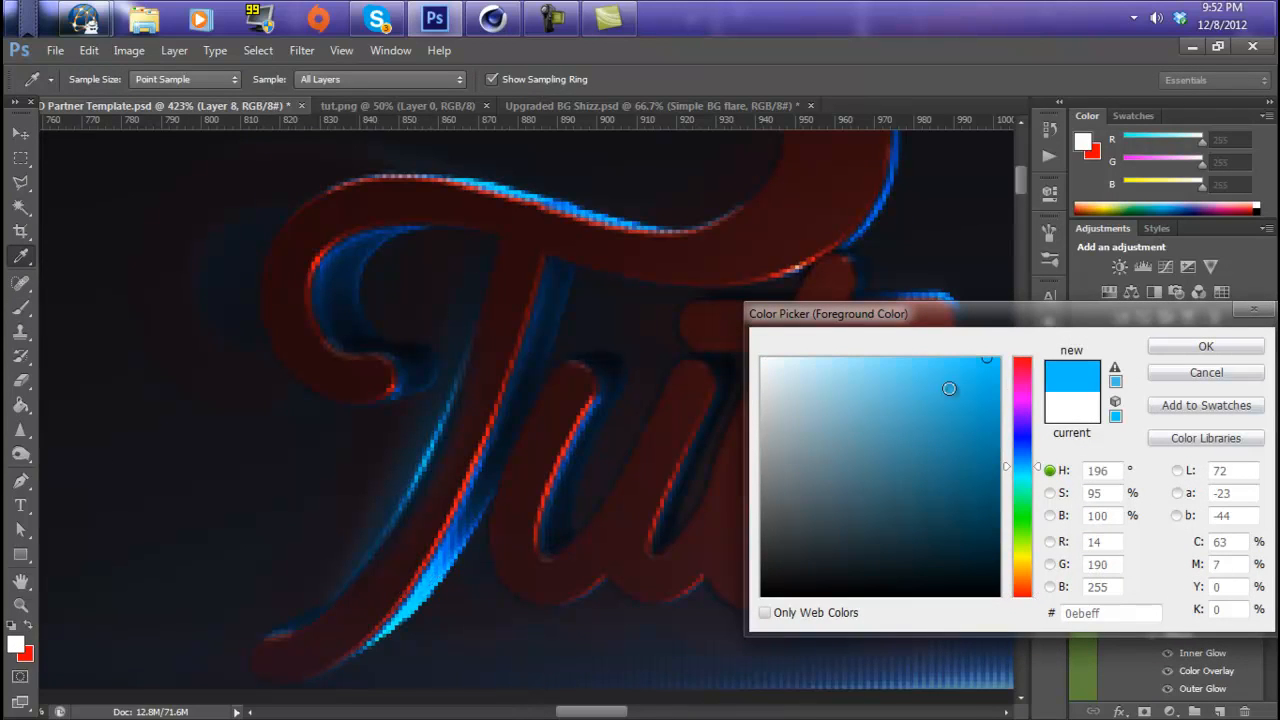
{"action": "left_click", "coordinate": [996, 359]}
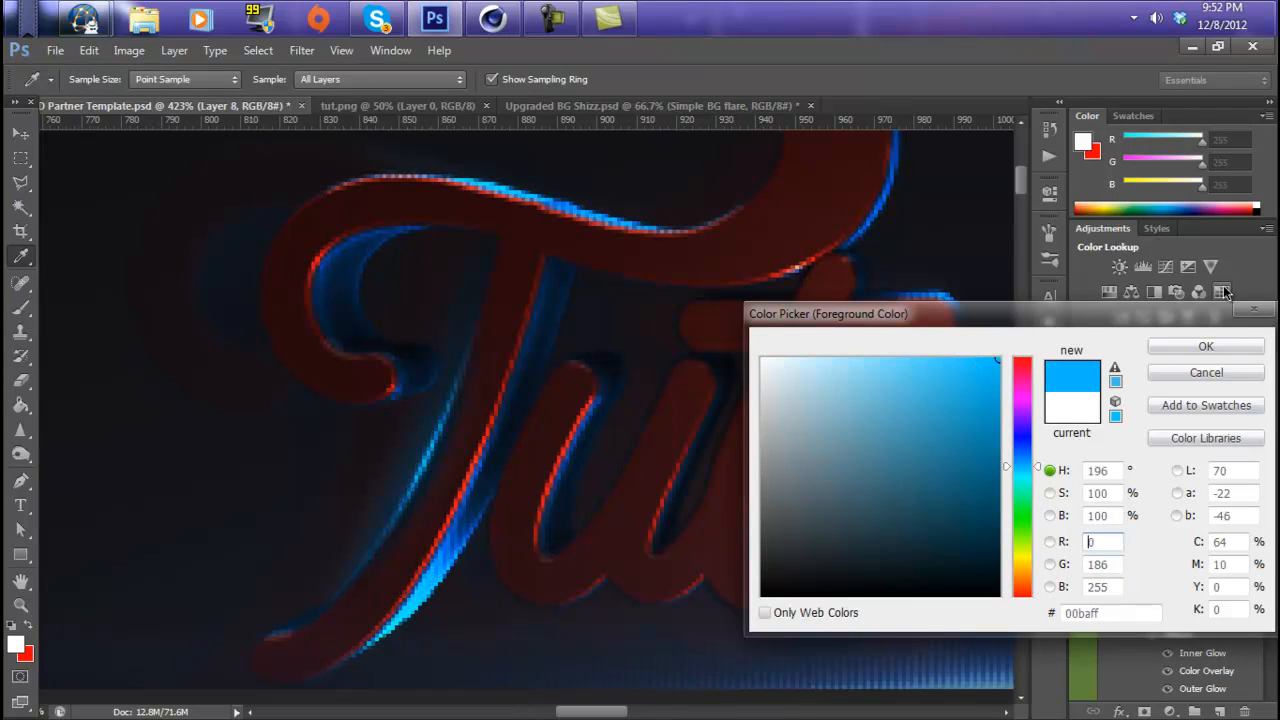
{"action": "left_click", "coordinate": [1205, 346]}
Paint a blue stroke on Layer 8 down the left edge of the T's stem, and set the layer's blend mode to Overlay.
{"action": "key", "text": "b"}
{"action": "mouse_move", "coordinate": [469, 325]}
{"action": "left_mouse_down"}
{"action": "mouse_move", "coordinate": [467, 363]}
{"action": "mouse_move", "coordinate": [411, 481]}
{"action": "mouse_move", "coordinate": [334, 580]}
{"action": "left_mouse_up"}
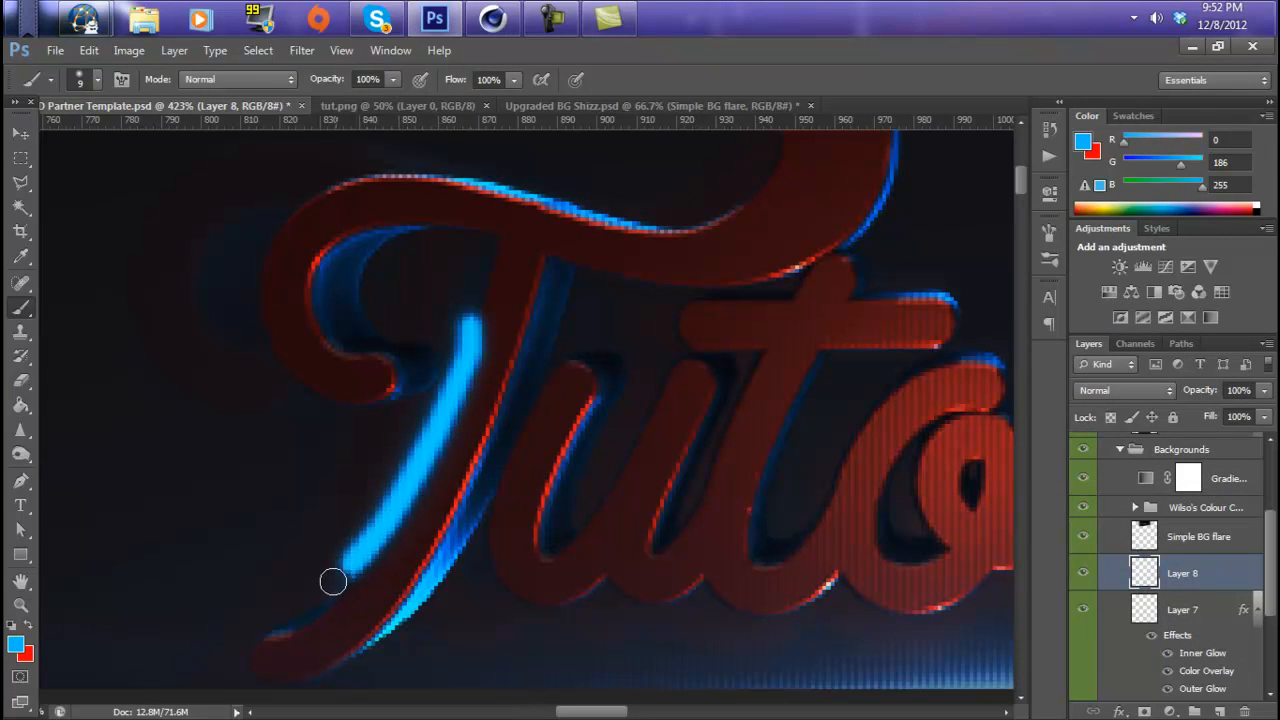
{"action": "left_click", "coordinate": [1081, 392]}
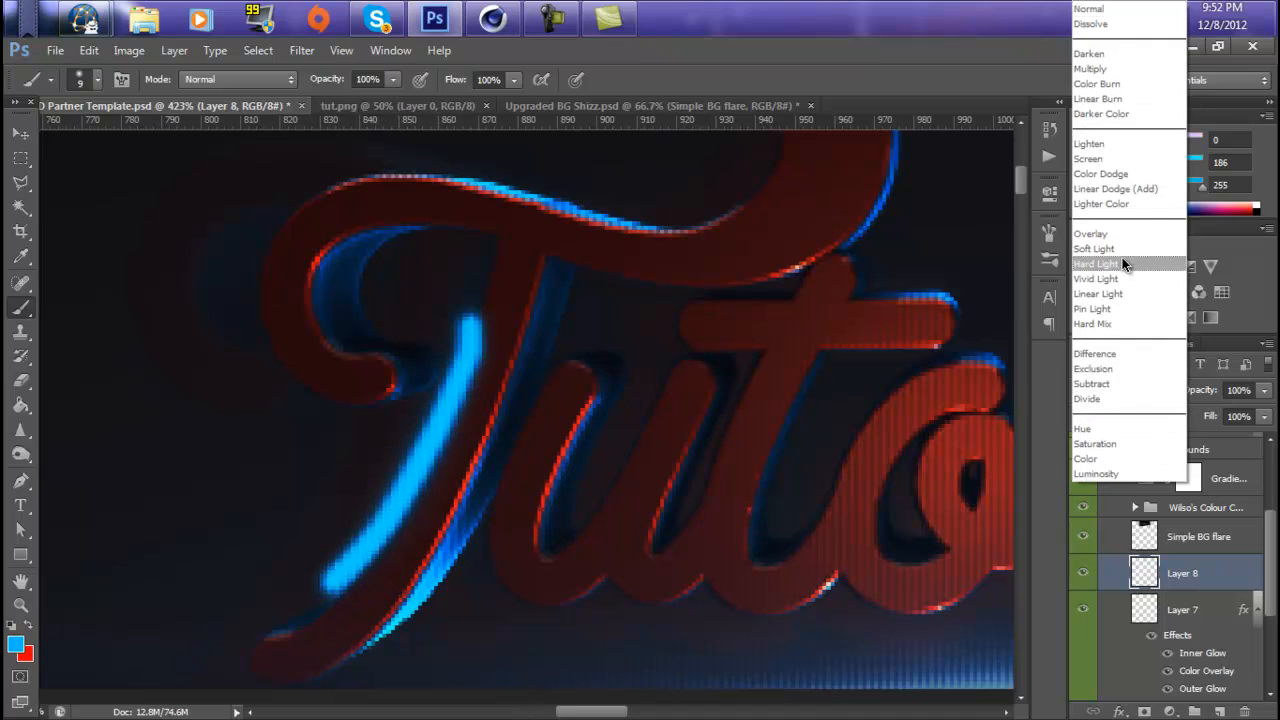
{"action": "left_click", "coordinate": [1122, 259]}
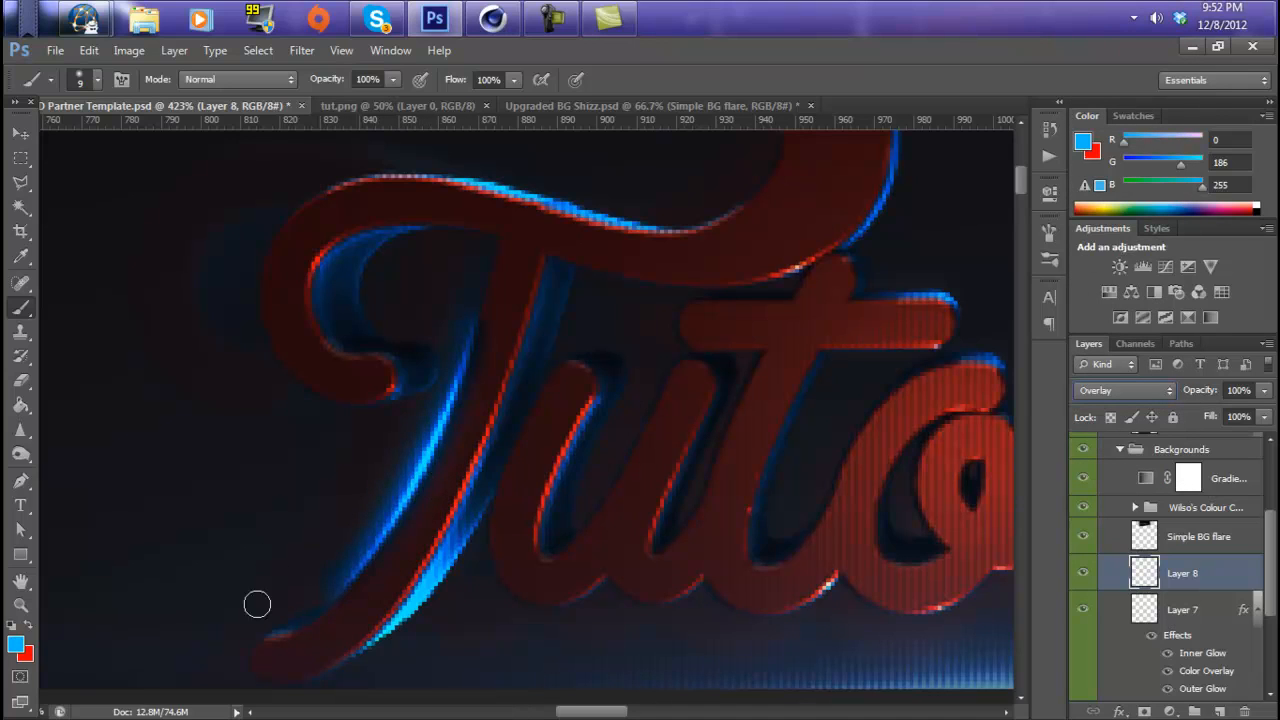
Set the Eraser tool's brush size to 13 px with Layer 8 active.
{"action": "left_click", "coordinate": [20, 133]}
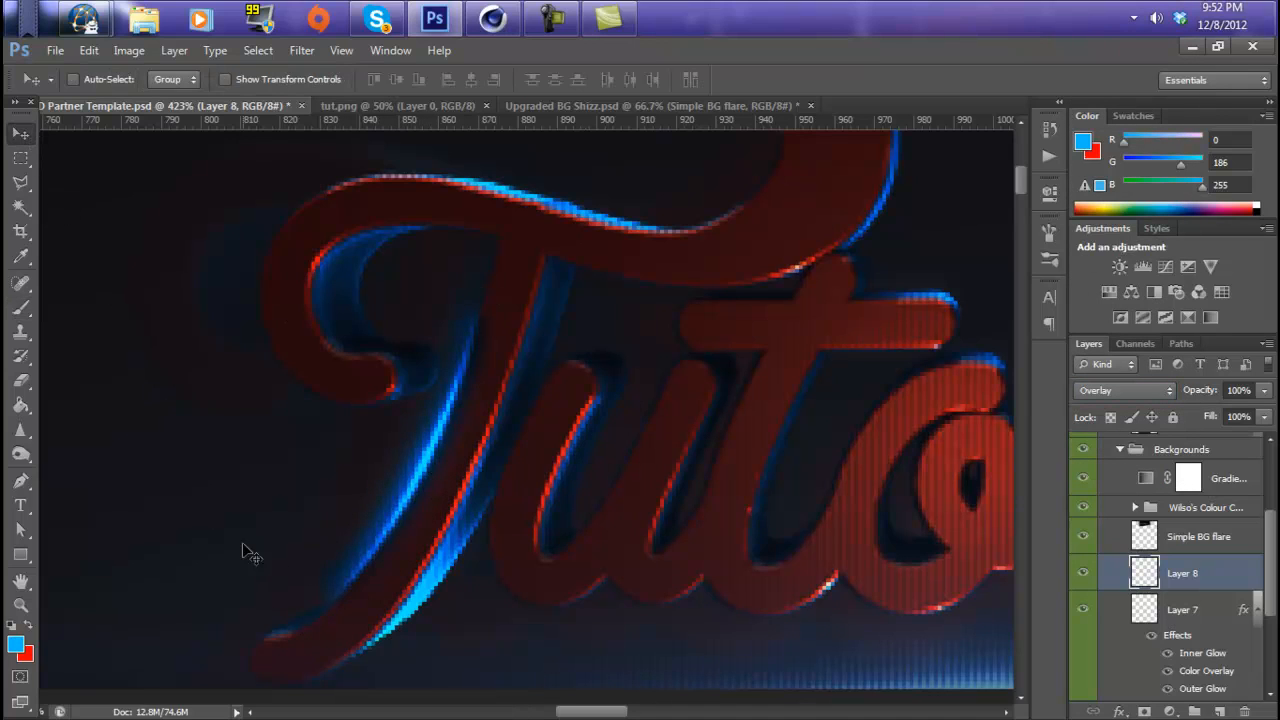
{"action": "left_click", "coordinate": [21, 380]}
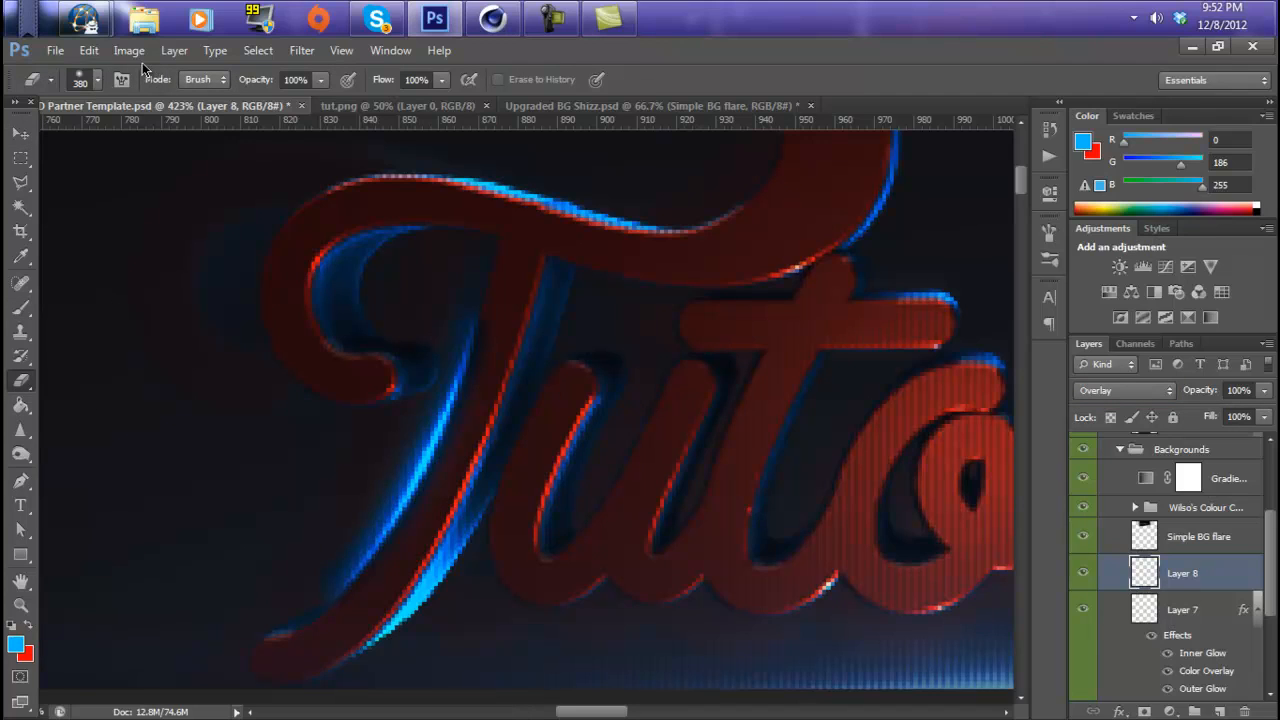
{"action": "left_click", "coordinate": [95, 80]}
{"action": "type", "text": "13"}
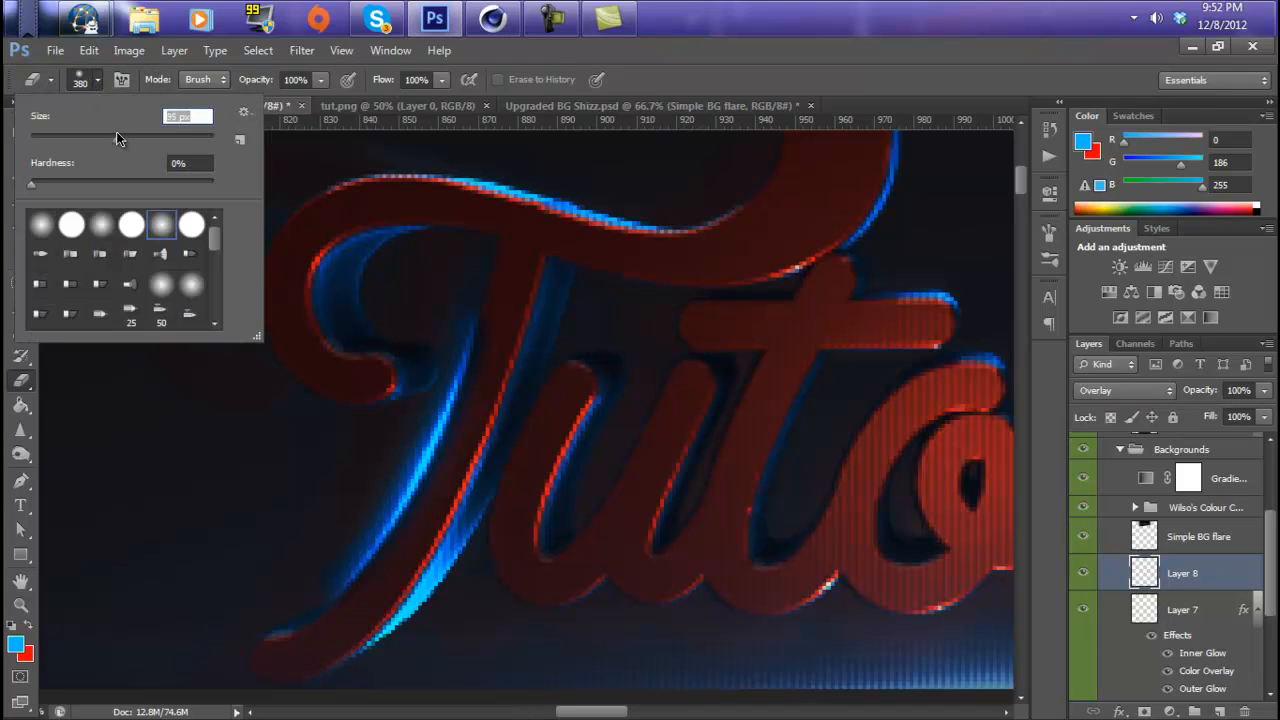
{"action": "key", "text": "Return"}
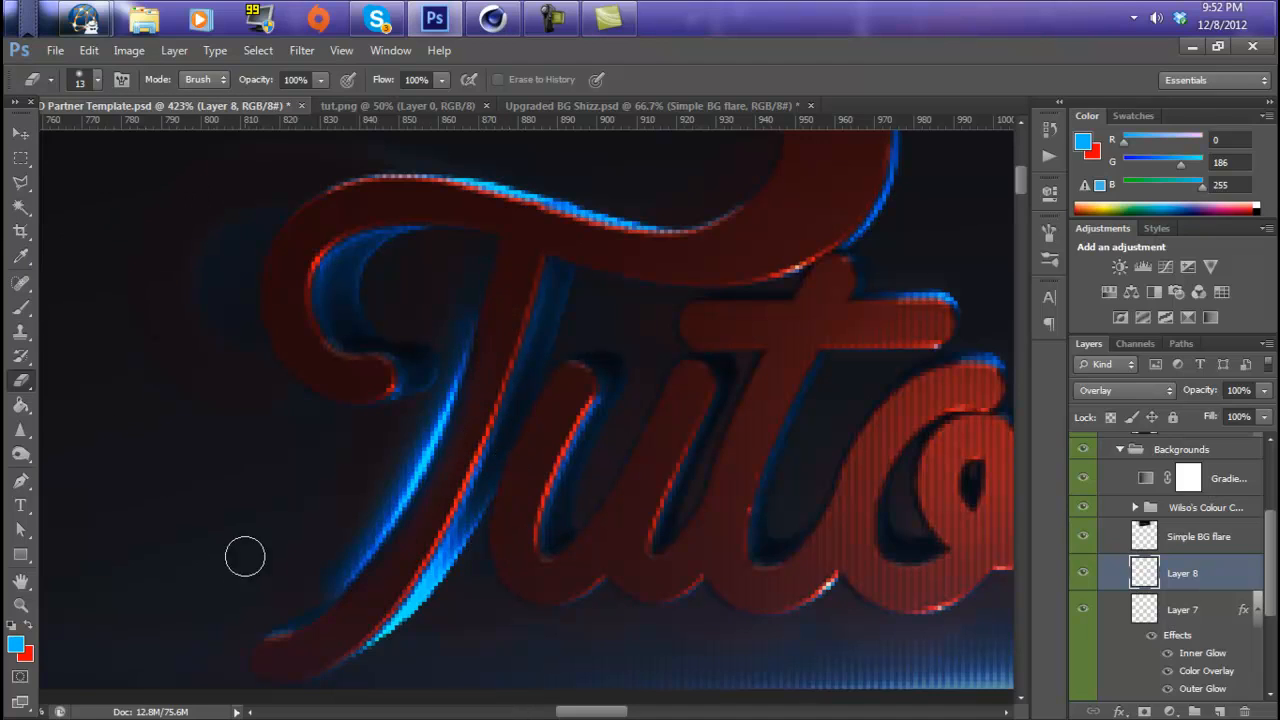
{"action": "left_click", "coordinate": [23, 137]}
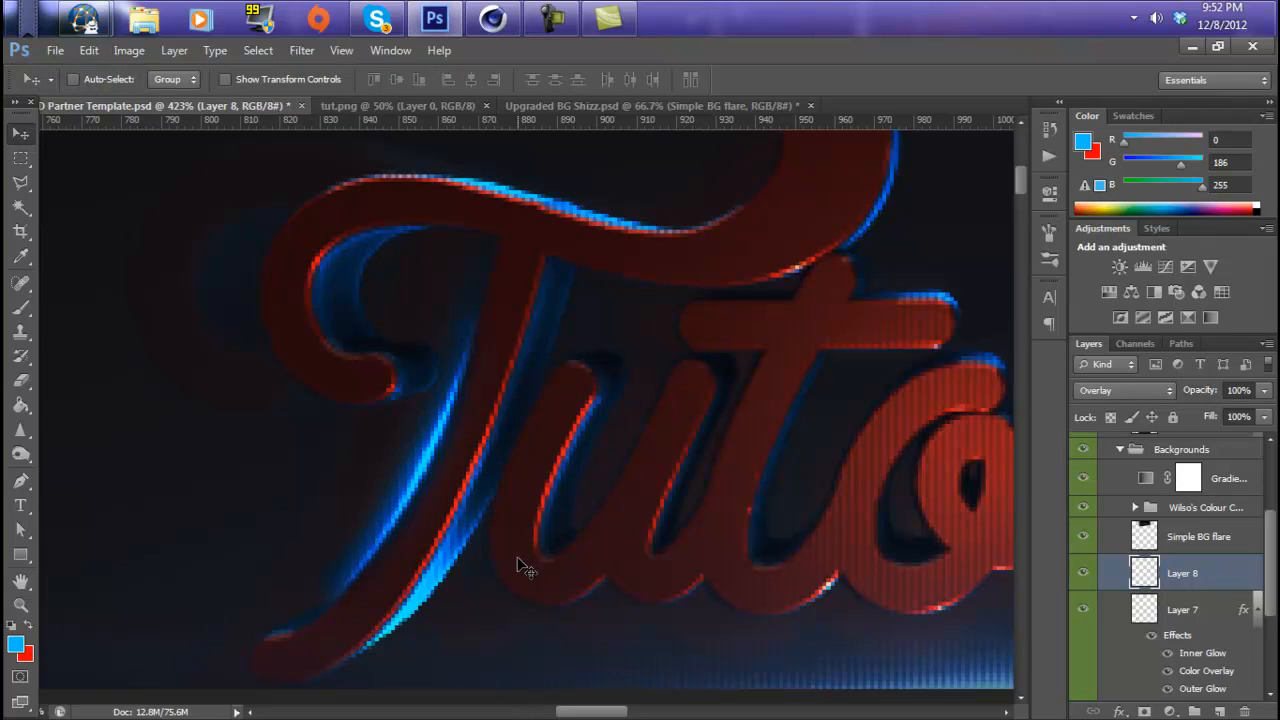
{"action": "scroll", "coordinate": [523, 560], "scroll_direction": "down", "scroll_amount": 3}
{"action": "mouse_move", "coordinate": [560, 712]}
{"action": "left_mouse_down"}
{"action": "mouse_move", "coordinate": [653, 712]}
{"action": "mouse_move", "coordinate": [577, 712]}
{"action": "left_mouse_up"}
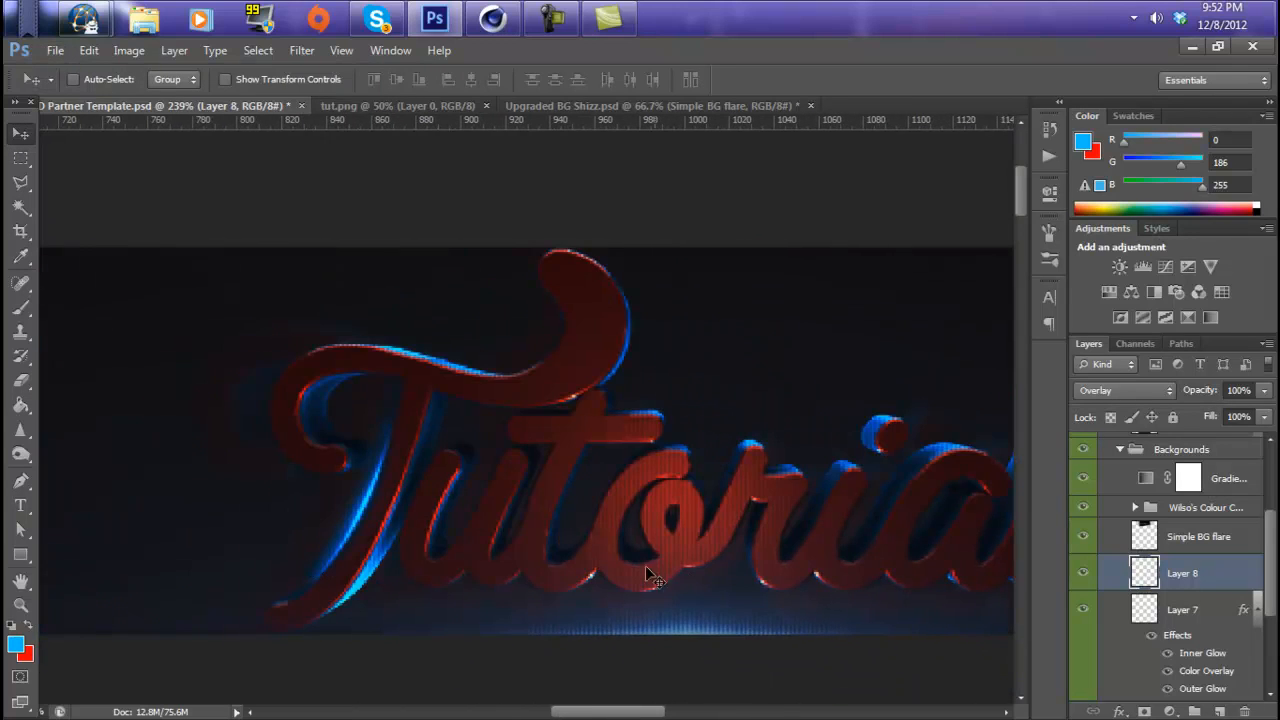
{"action": "left_click_drag", "start_coordinate": [626, 714], "coordinate": [566, 712]}
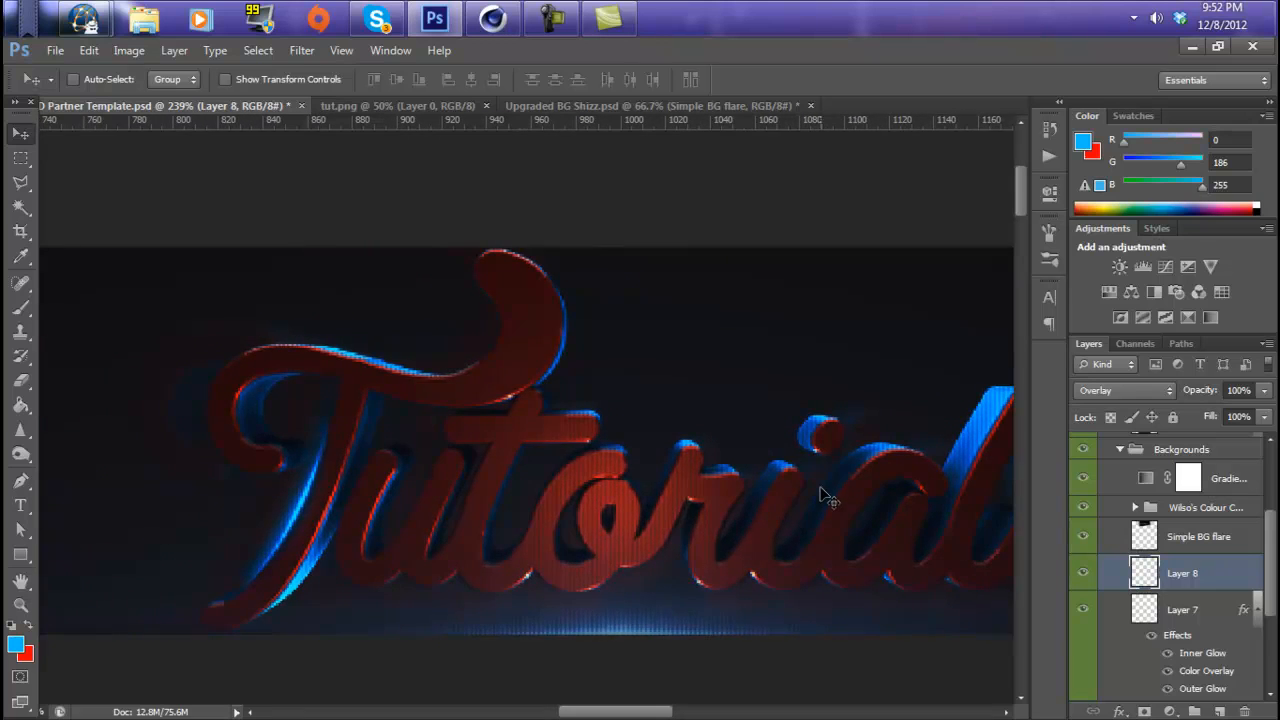
{"action": "left_click", "coordinate": [555, 17]}
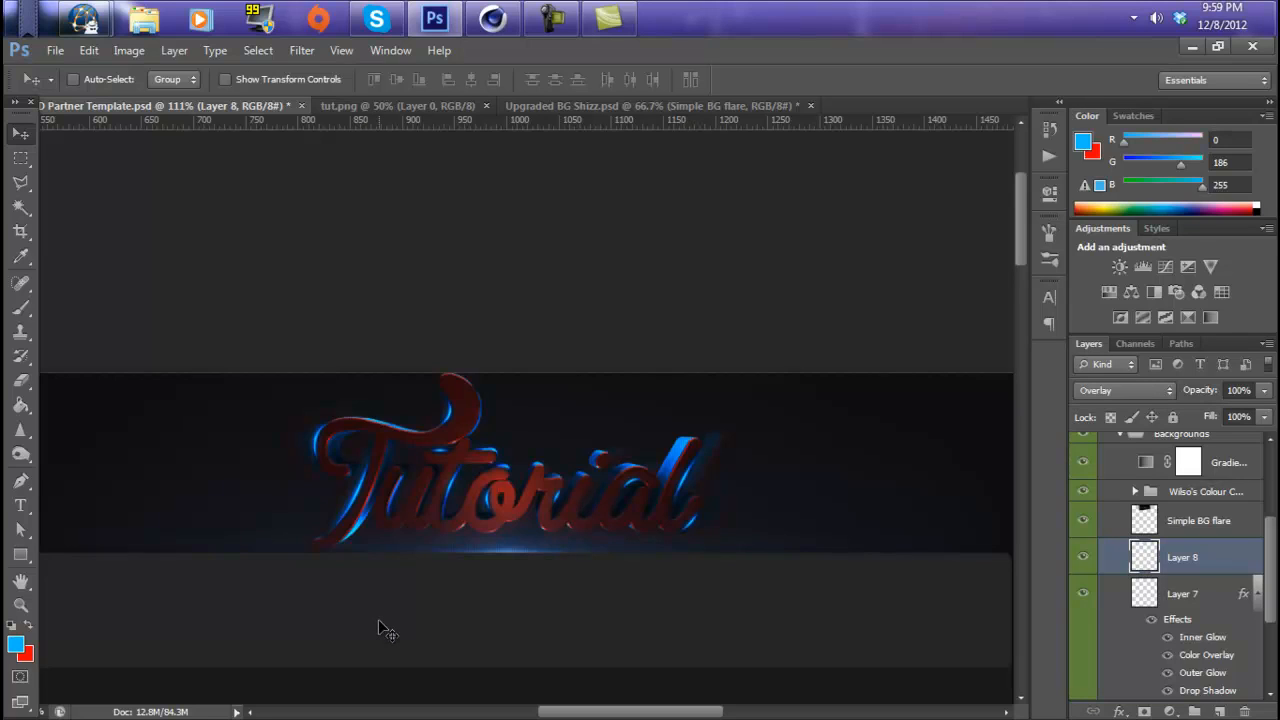
Reduce the distance of Layer 7's Drop Shadow slightly and apply the layer style.
{"action": "left_click", "coordinate": [1198, 690]}
{"action": "double_click", "coordinate": [1198, 691]}
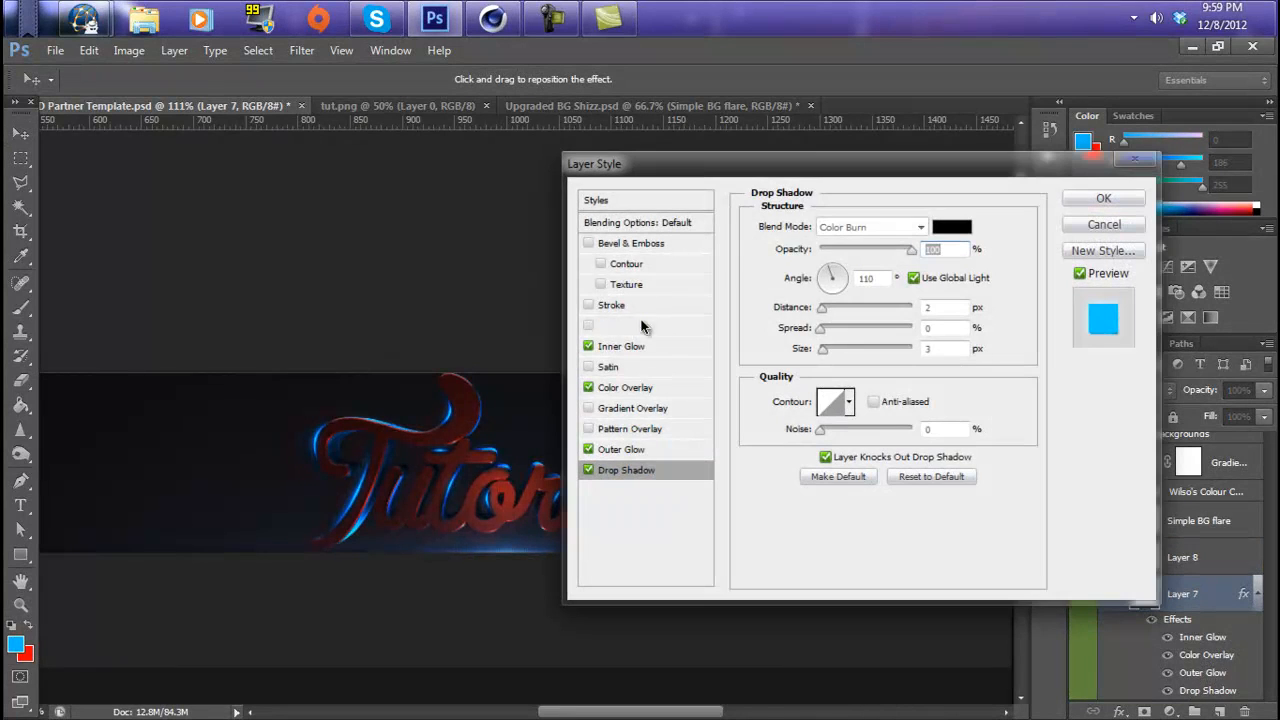
{"action": "left_click", "coordinate": [932, 307]}
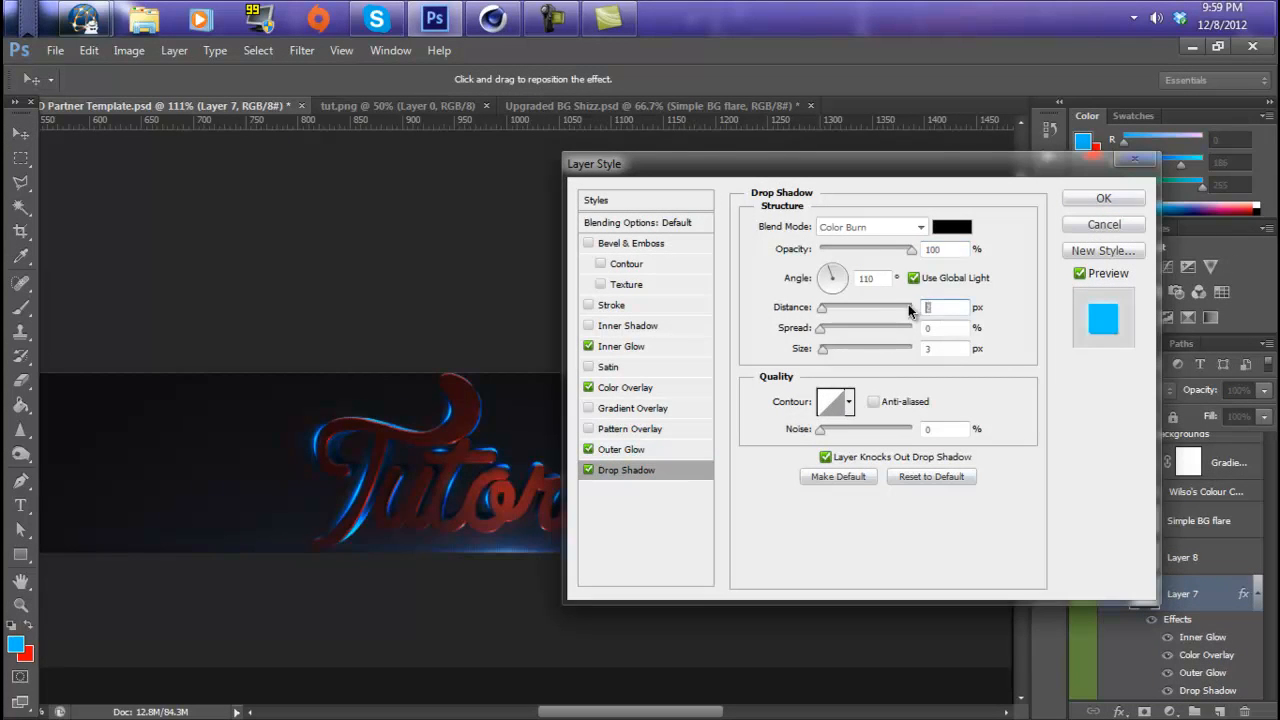
{"action": "key", "text": "Up"}
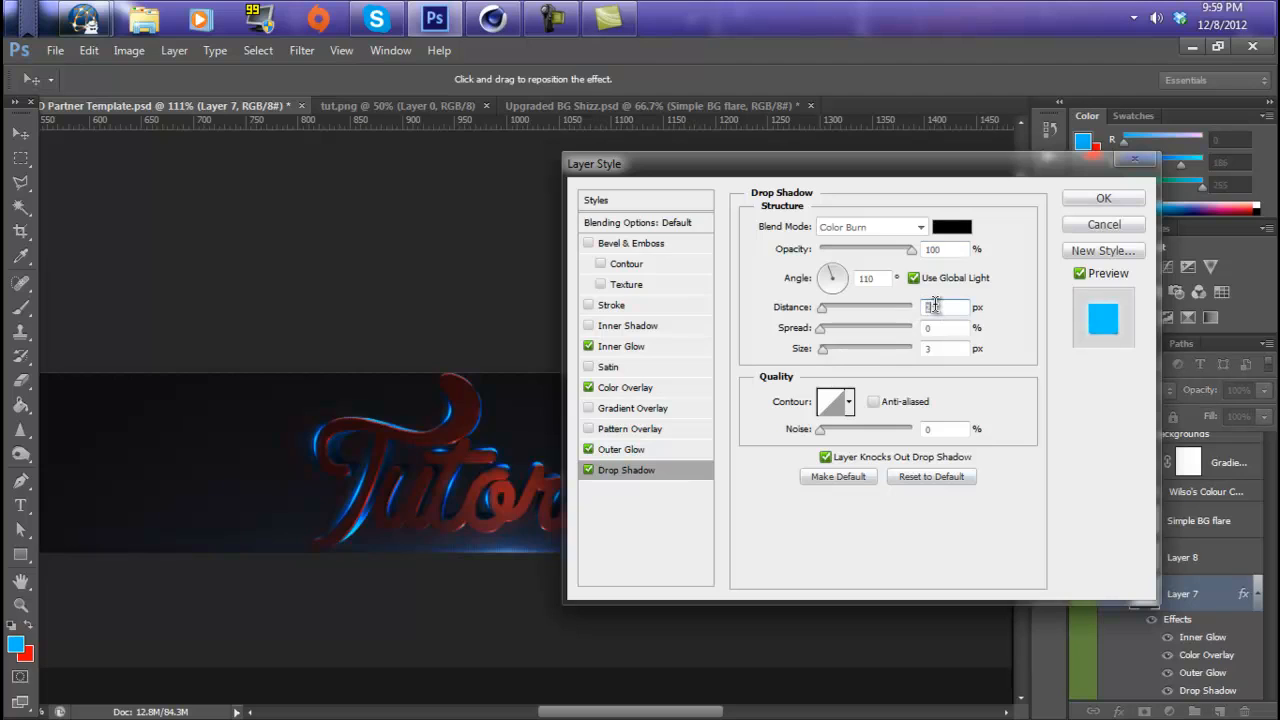
{"action": "key", "text": "Down"}
{"action": "key", "text": "Down"}
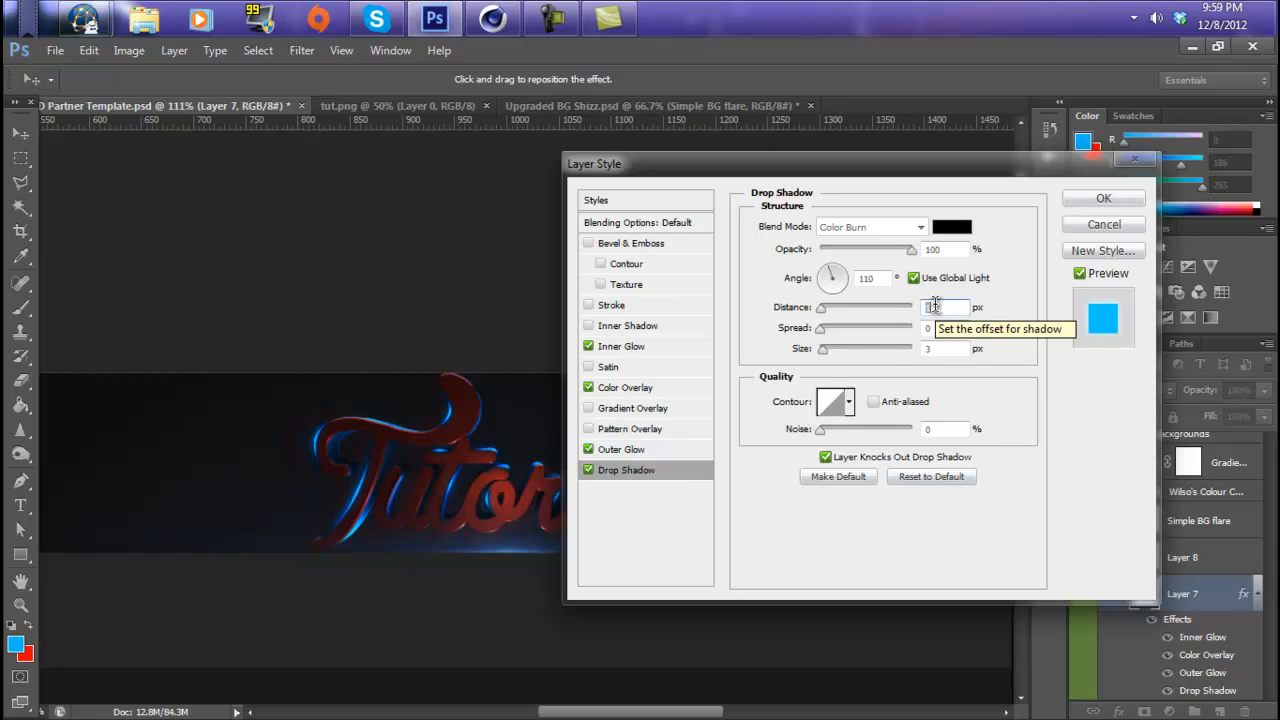
{"action": "left_click", "coordinate": [1100, 200]}
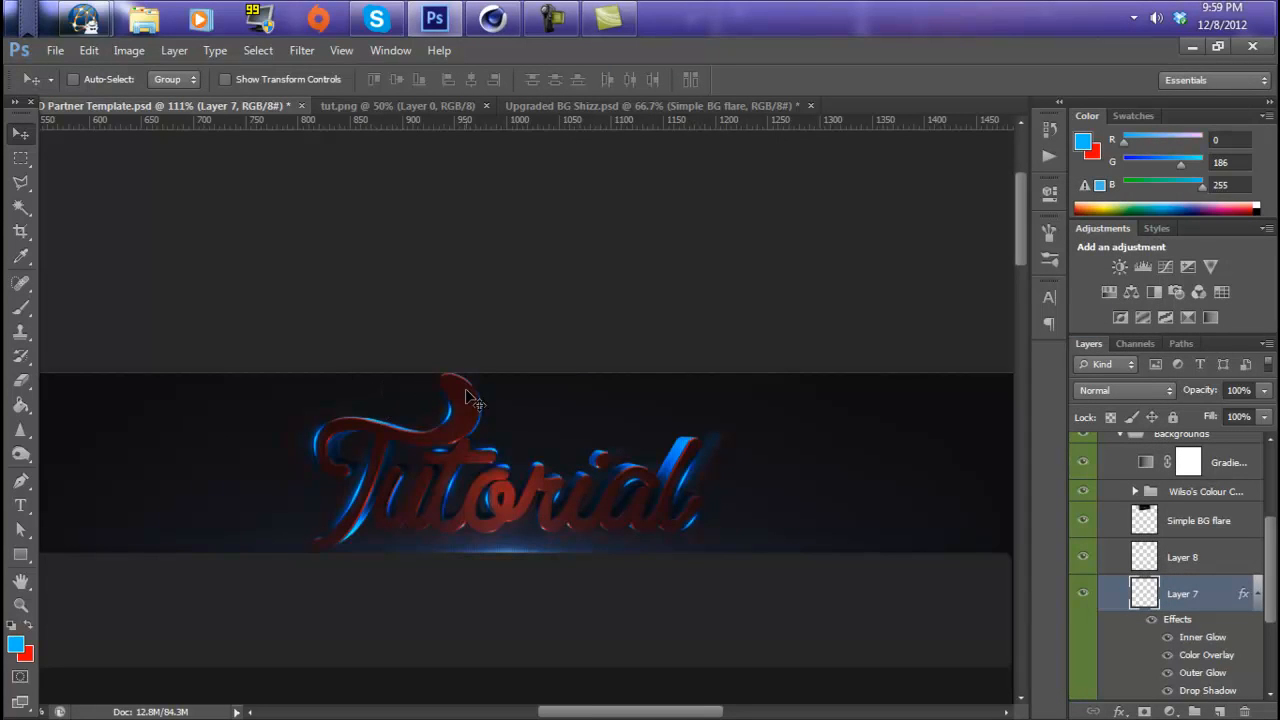
Examine the styled Tutorial text within the channel background, and compare it with the Upgraded BG Shizz.psd and tut.png source documents.
{"action": "scroll", "coordinate": [474, 398], "scroll_direction": "down", "scroll_amount": 4}
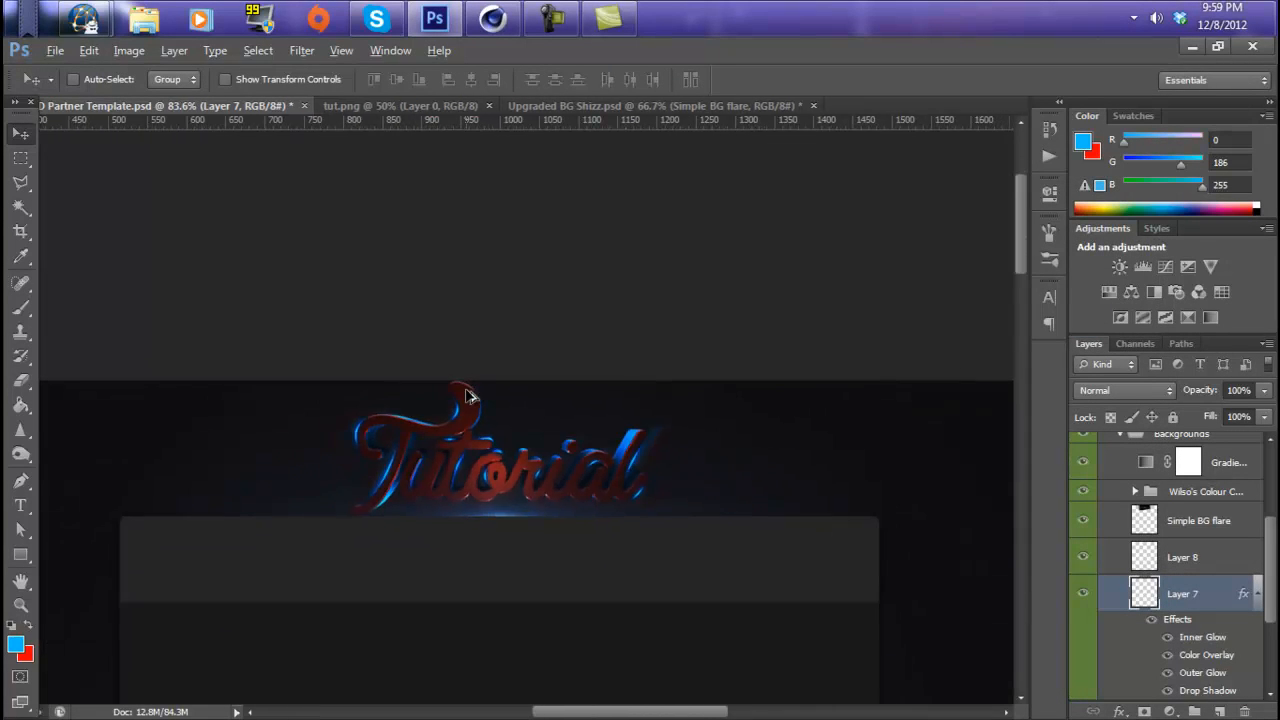
{"action": "scroll", "coordinate": [434, 475], "scroll_direction": "up", "scroll_amount": 2}
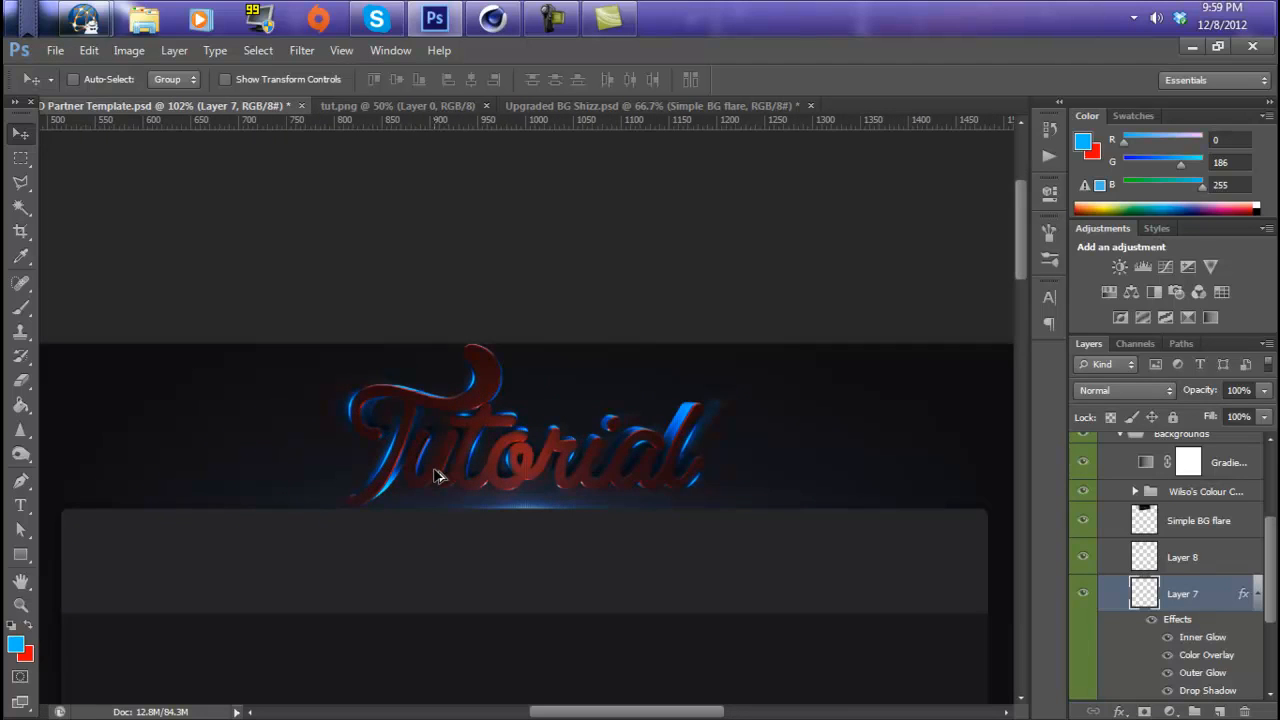
{"action": "scroll", "coordinate": [435, 475], "scroll_direction": "down", "scroll_amount": 2}
{"action": "scroll", "coordinate": [435, 475], "scroll_direction": "up", "scroll_amount": 2}
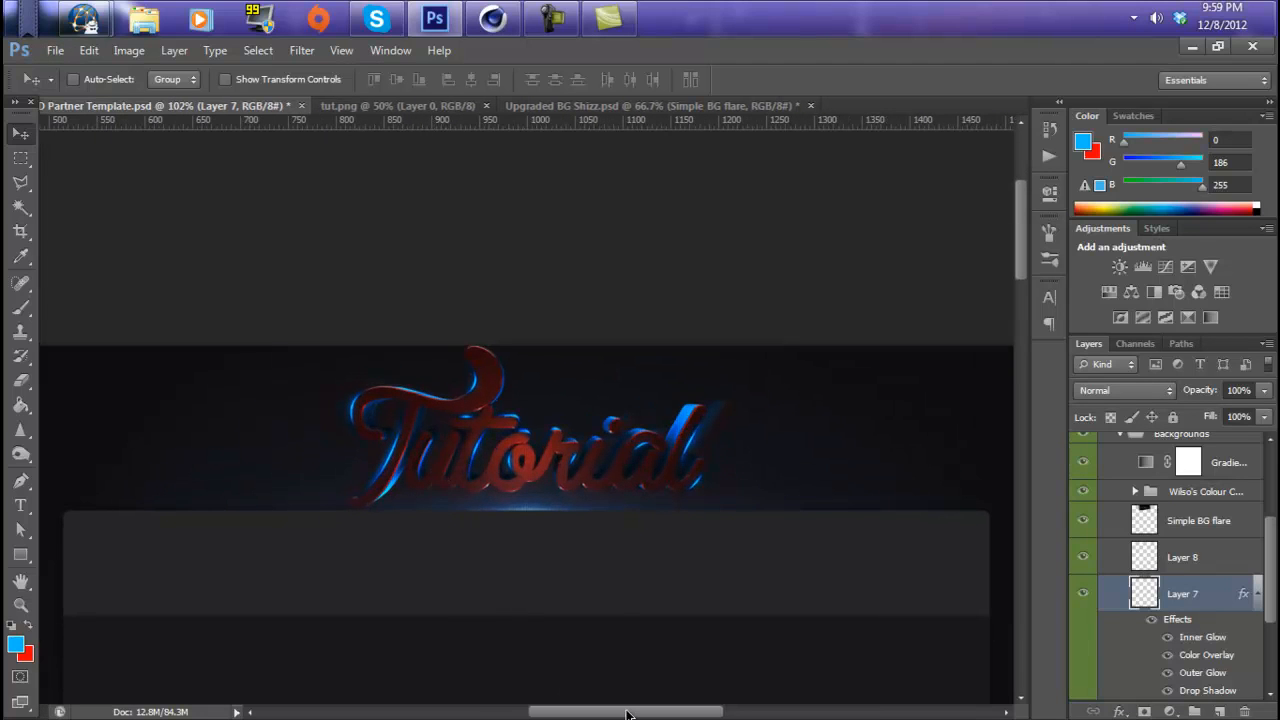
{"action": "left_click_drag", "start_coordinate": [627, 714], "coordinate": [626, 714]}
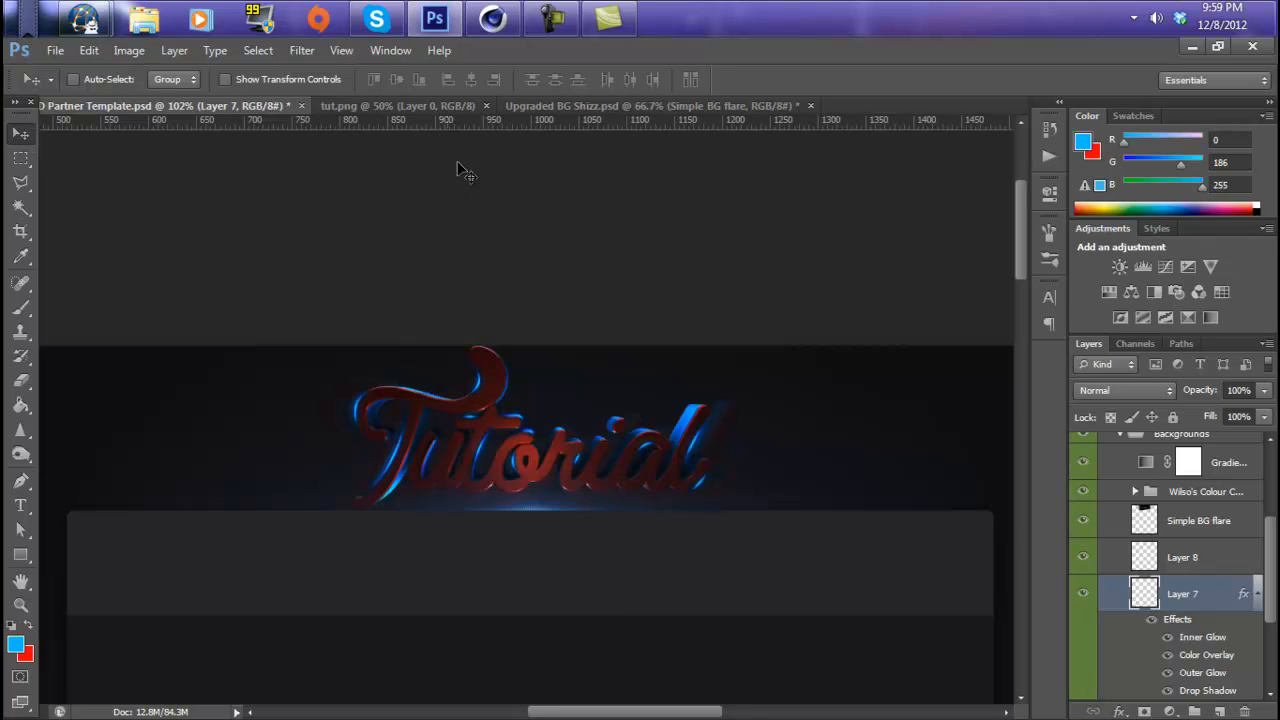
{"action": "left_click", "coordinate": [546, 104]}
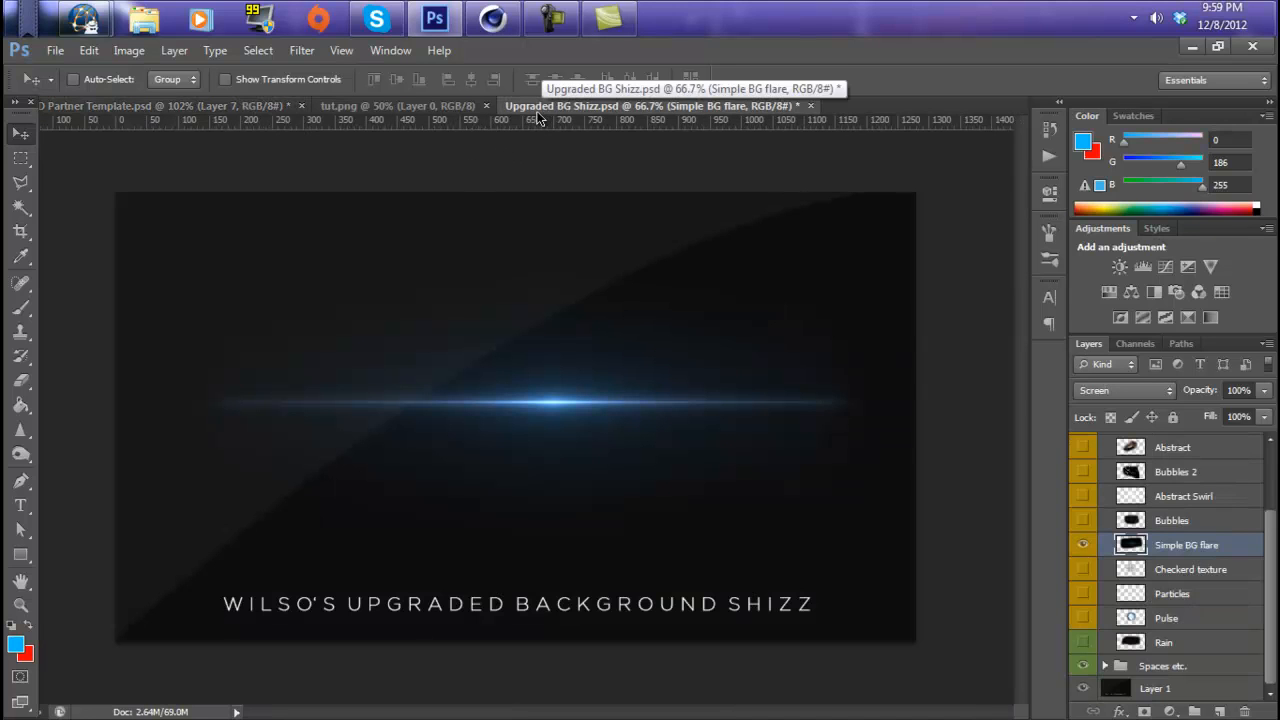
{"action": "left_click", "coordinate": [399, 108]}
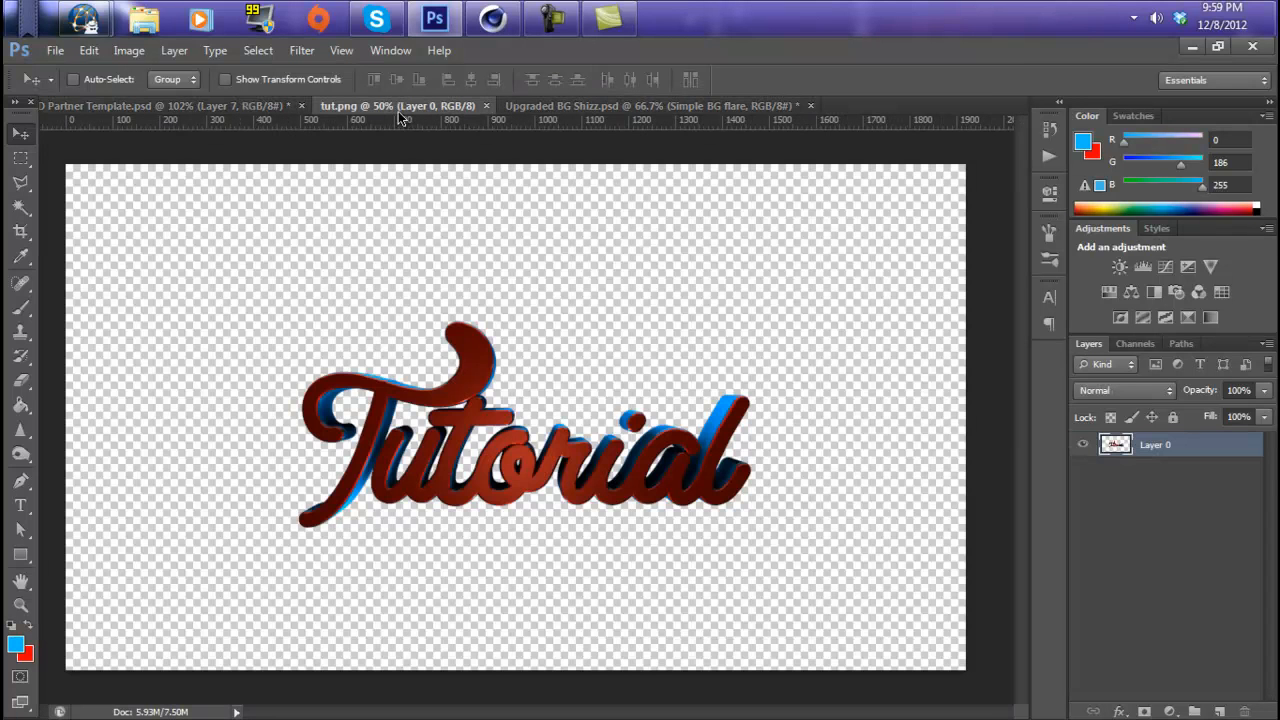
{"action": "left_click", "coordinate": [266, 106]}
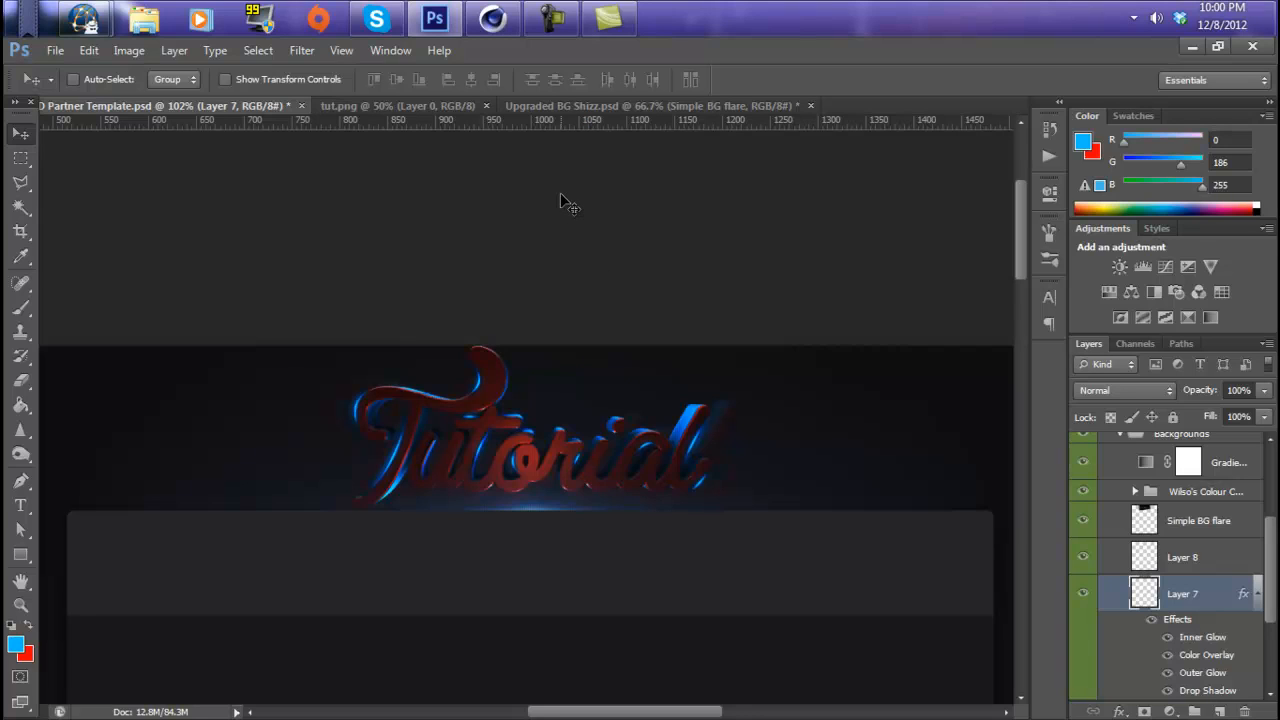
{"action": "left_click", "coordinate": [553, 18]}
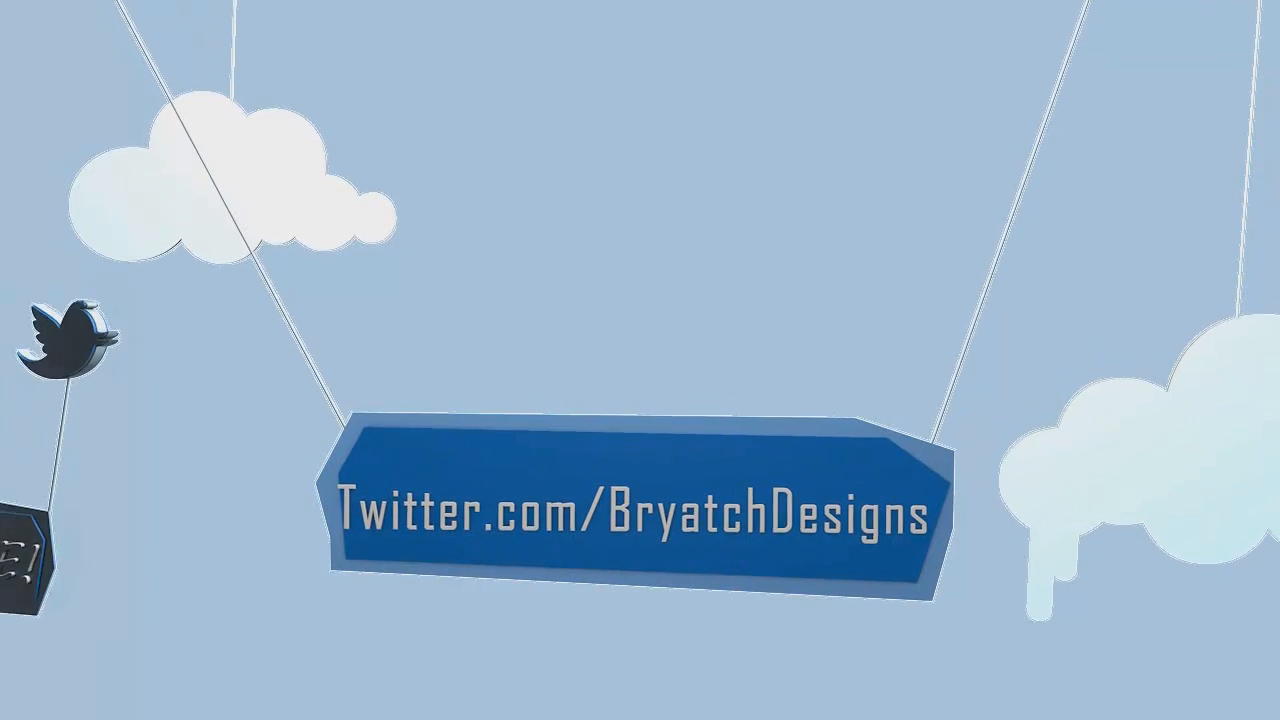